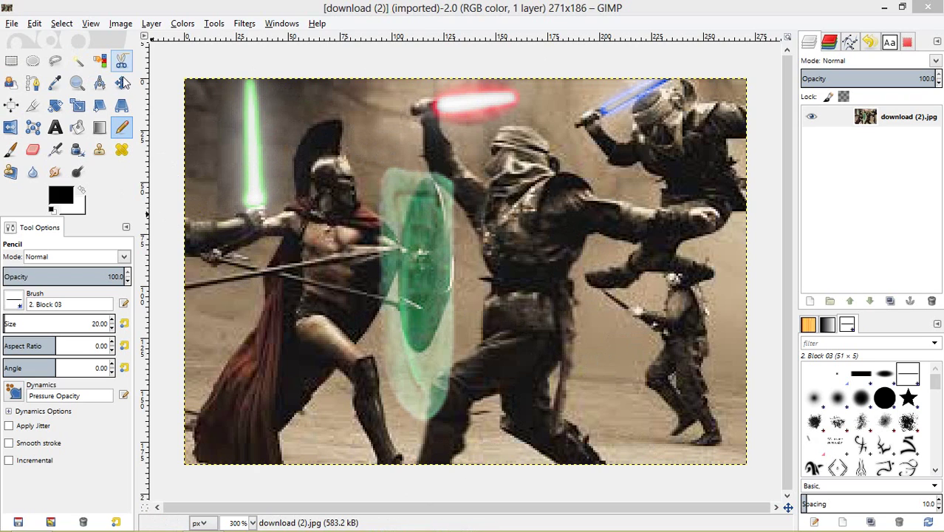
Switch the Pencil's brush from 2. Block 03 to 2. Hardness 075
left_click(22, 305)
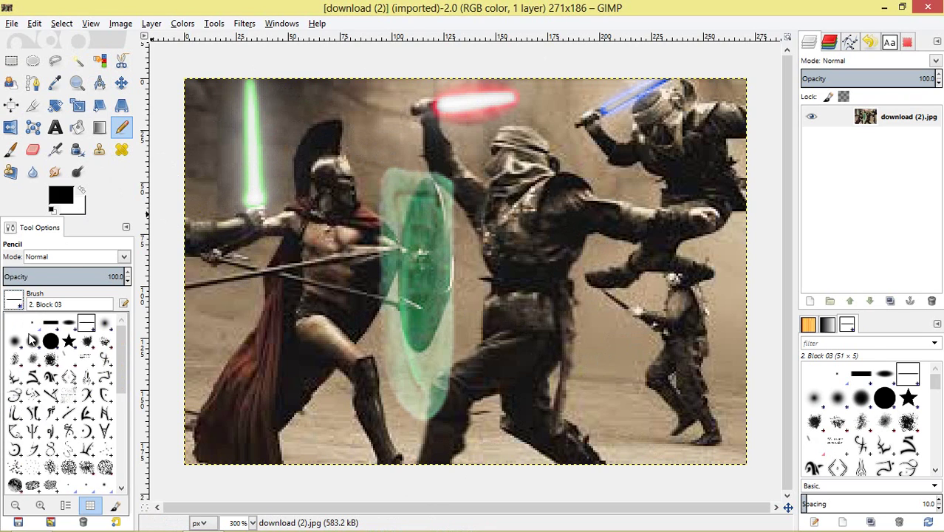
left_click(33, 341)
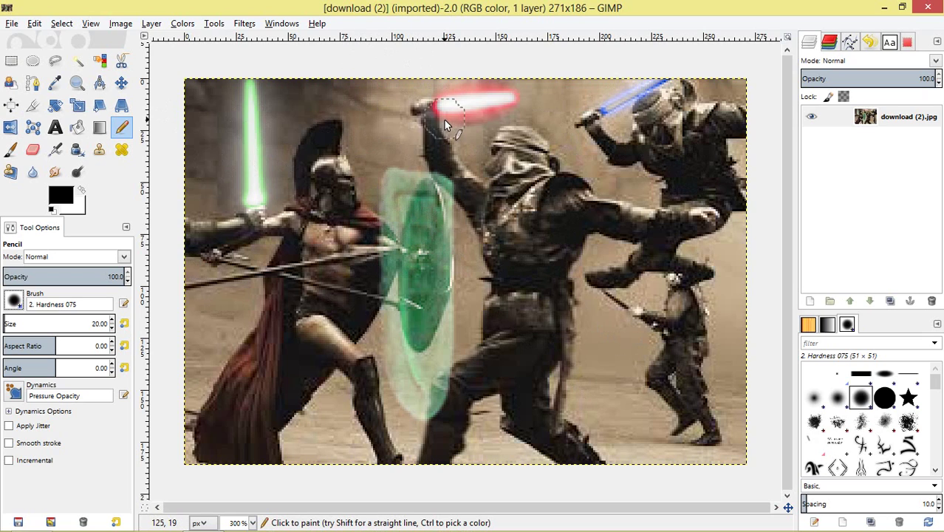
Zoom in on the green, red and blue sabers, return to 300%, and open File
scroll(446, 127, "down", 5)
scroll(447, 127, "up", 5)
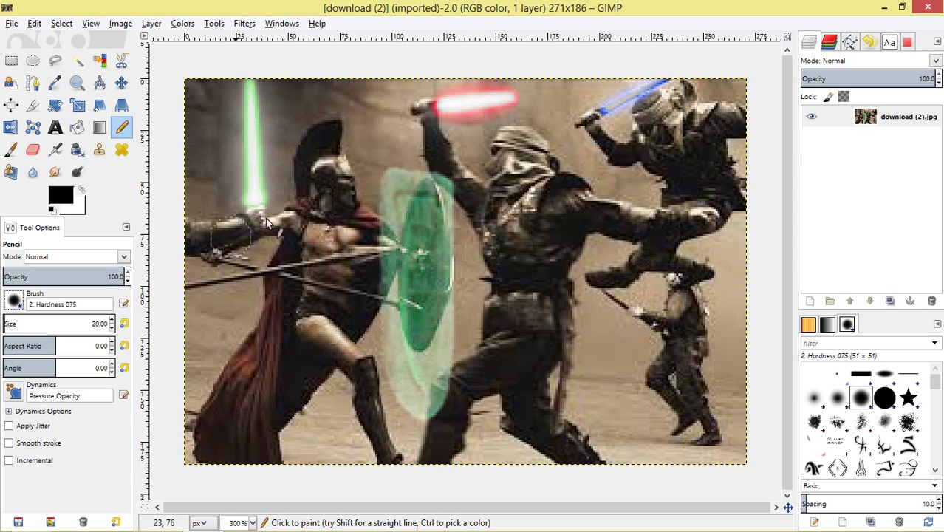
scroll(267, 223, "up", 4)
scroll(464, 351, "down", 2)
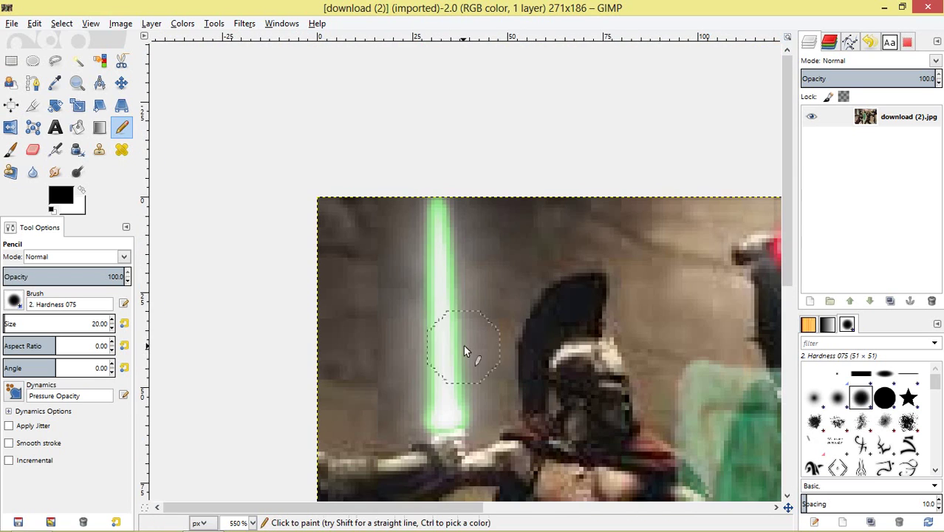
scroll(521, 322, "down", 3)
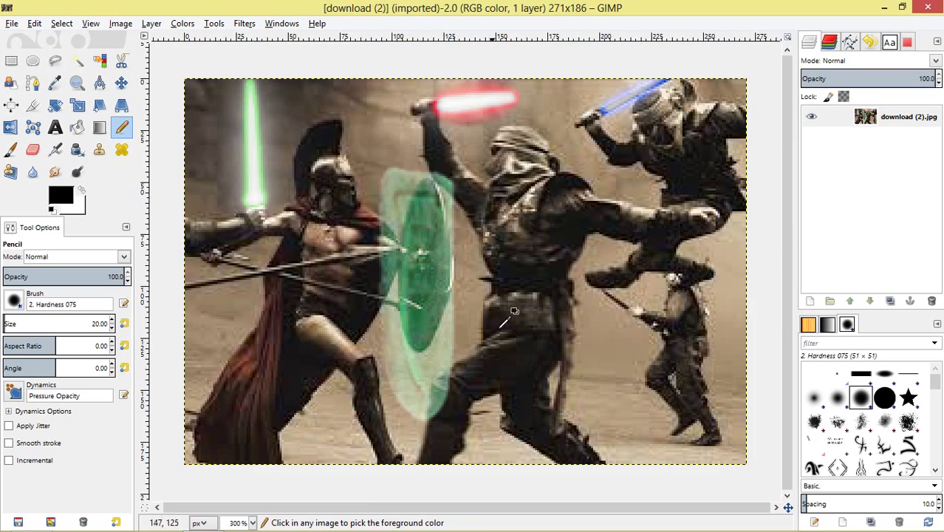
scroll(513, 312, "up", 5)
scroll(510, 296, "up", 6)
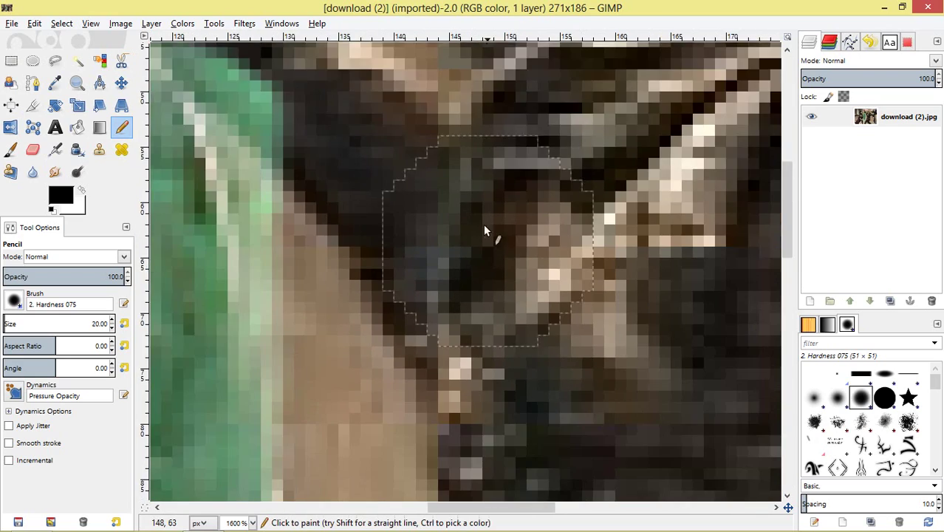
scroll(485, 232, "down", 5)
scroll(492, 266, "down", 3)
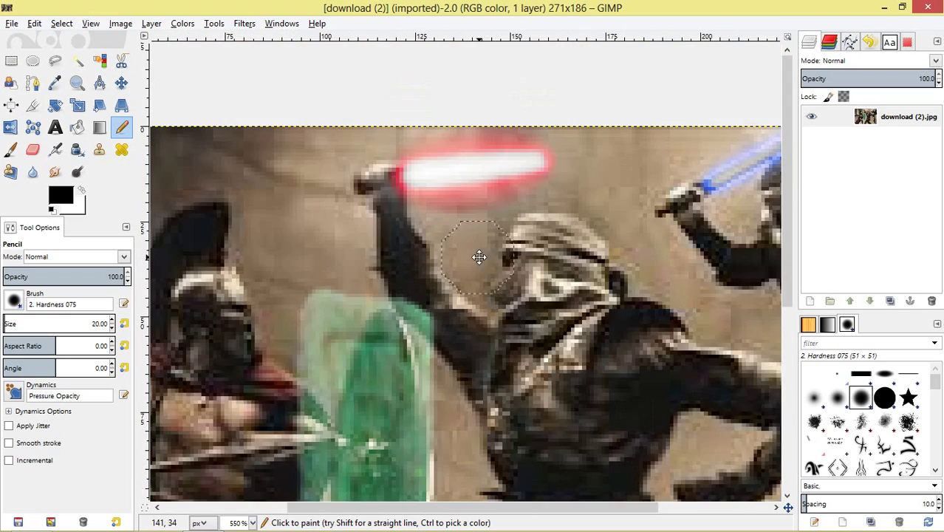
scroll(469, 273, "up", 2)
scroll(443, 289, "up", 5)
scroll(473, 214, "down", 5)
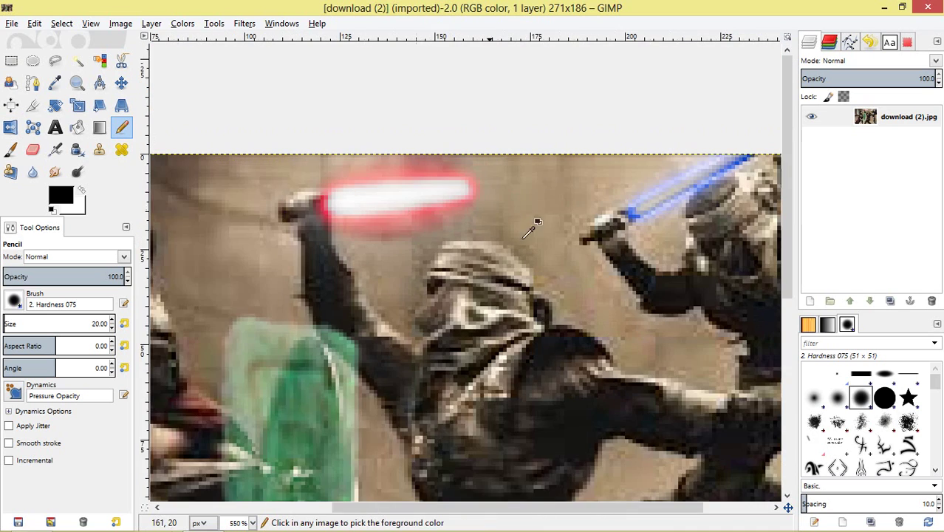
scroll(662, 223, "up", 2)
scroll(390, 327, "up", 3)
scroll(447, 302, "up", 3)
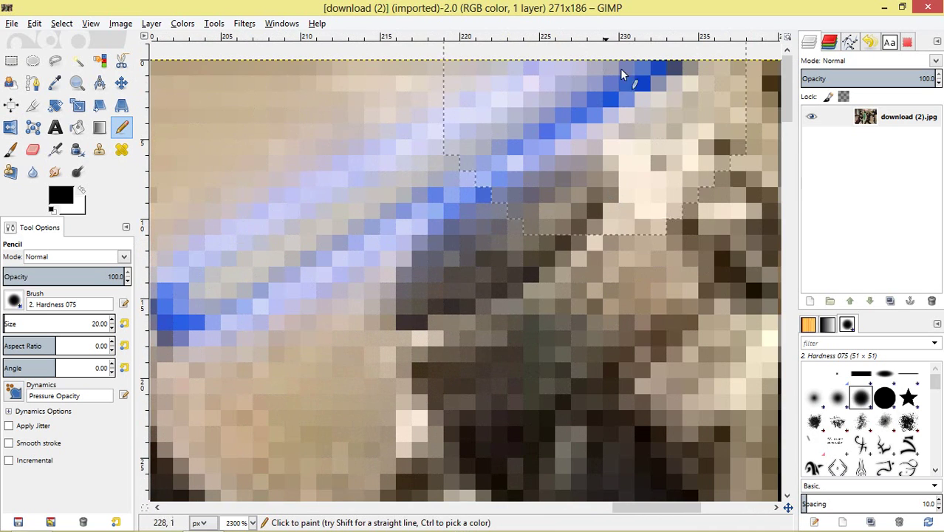
scroll(620, 68, "down", 7)
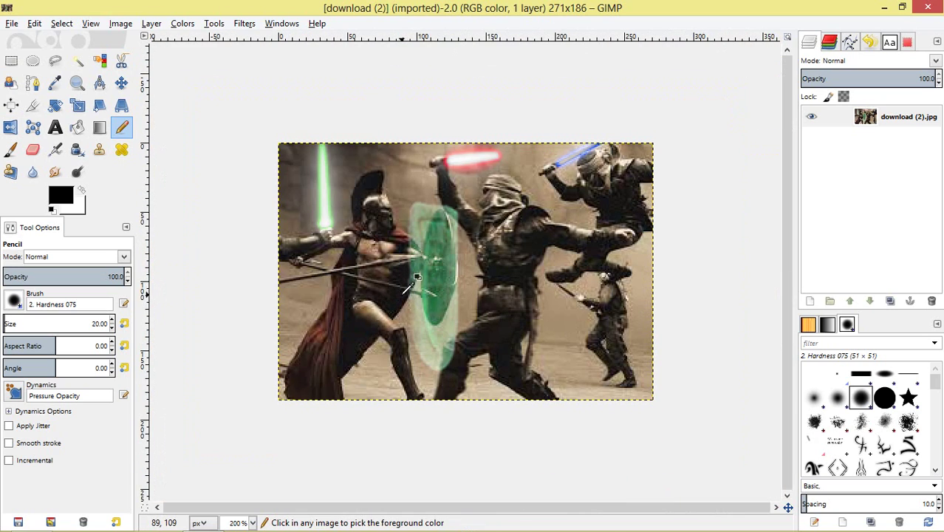
scroll(414, 280, "up", 1)
scroll(410, 284, "up", 1)
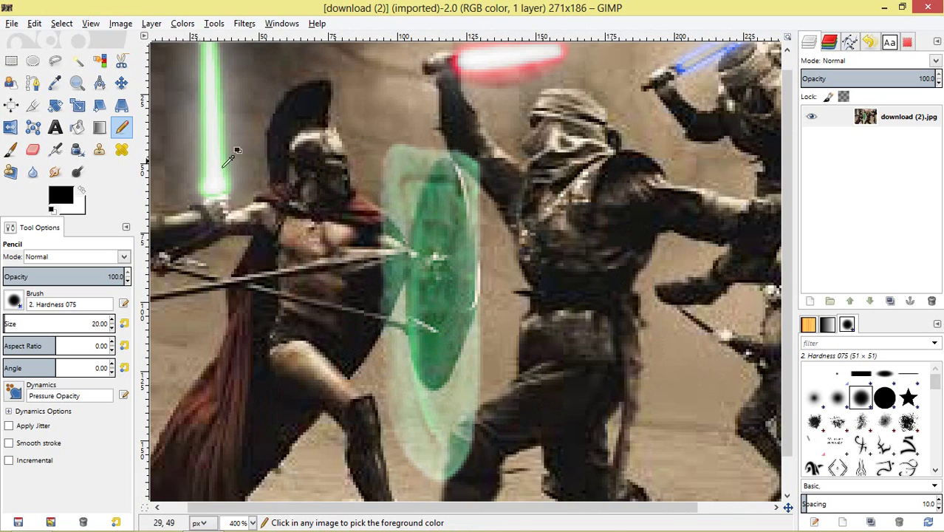
scroll(362, 206, "down", 1)
scroll(364, 200, "up", 1)
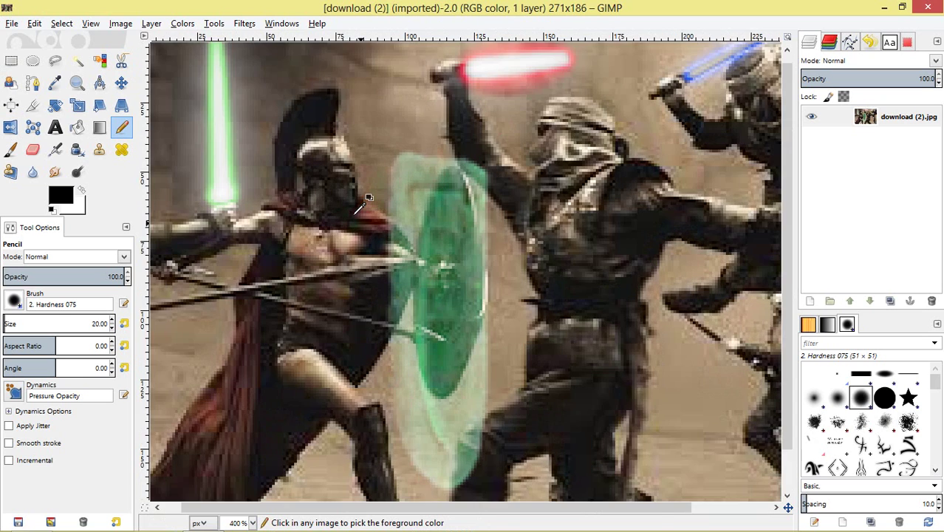
scroll(364, 199, "down", 1)
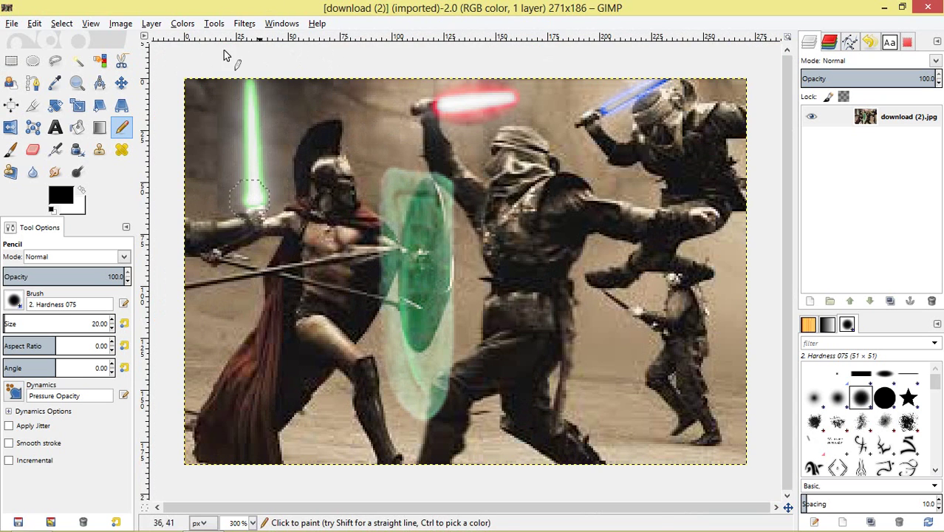
left_click(12, 24)
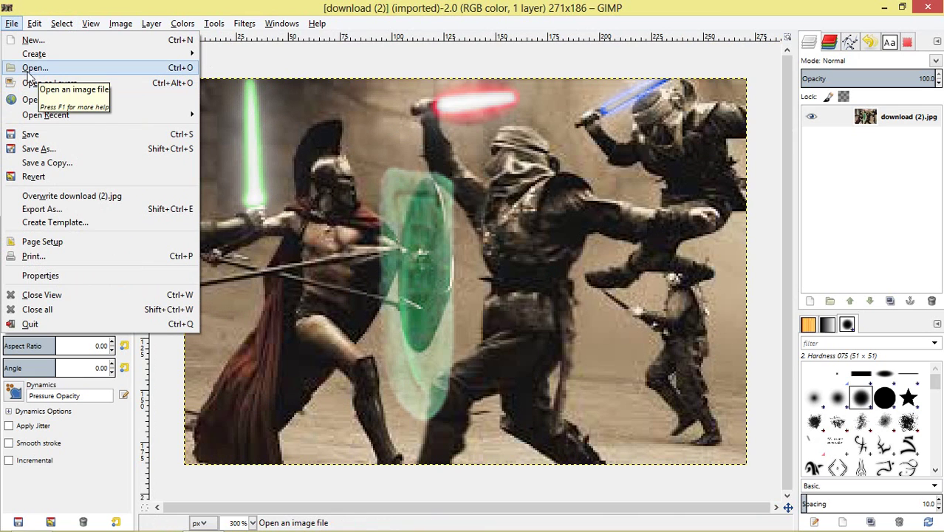
Bring up the Open Image dialog and cancel it without loading anything
left_click(30, 69)
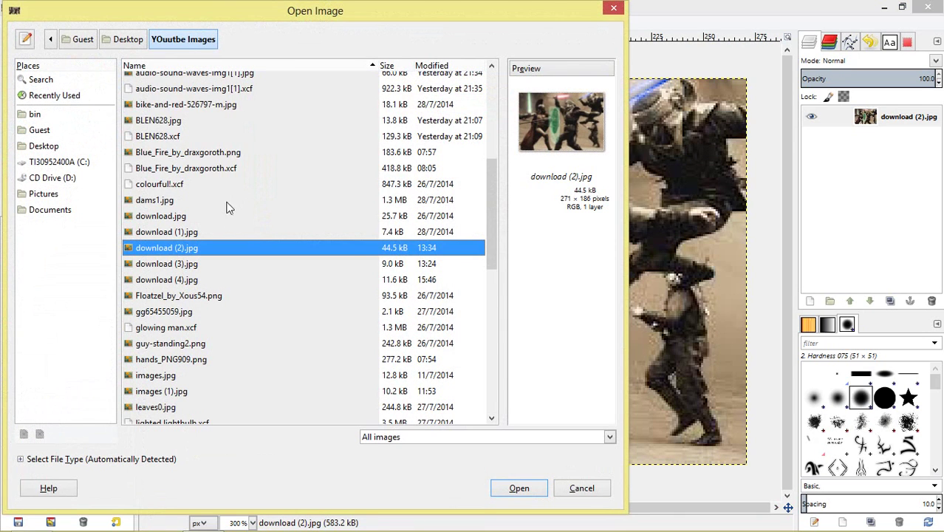
scroll(196, 133, "up", 5)
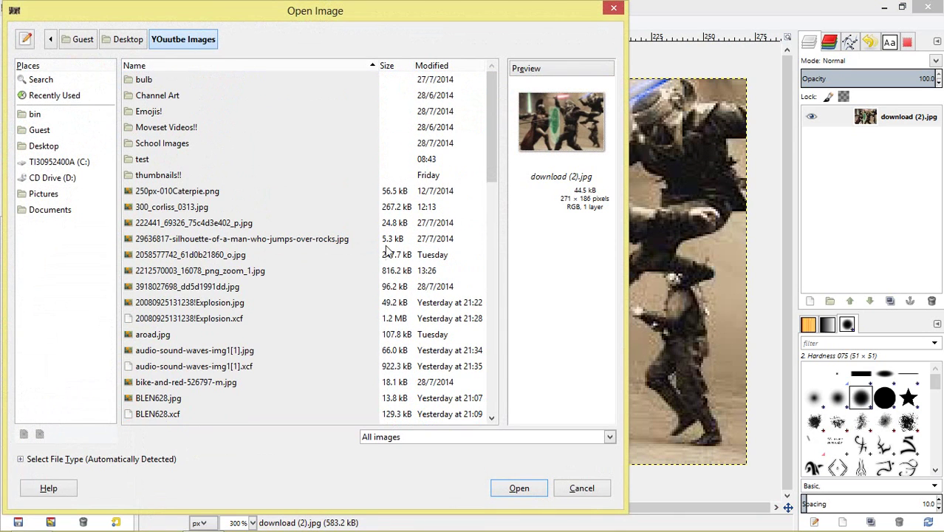
left_click(596, 495)
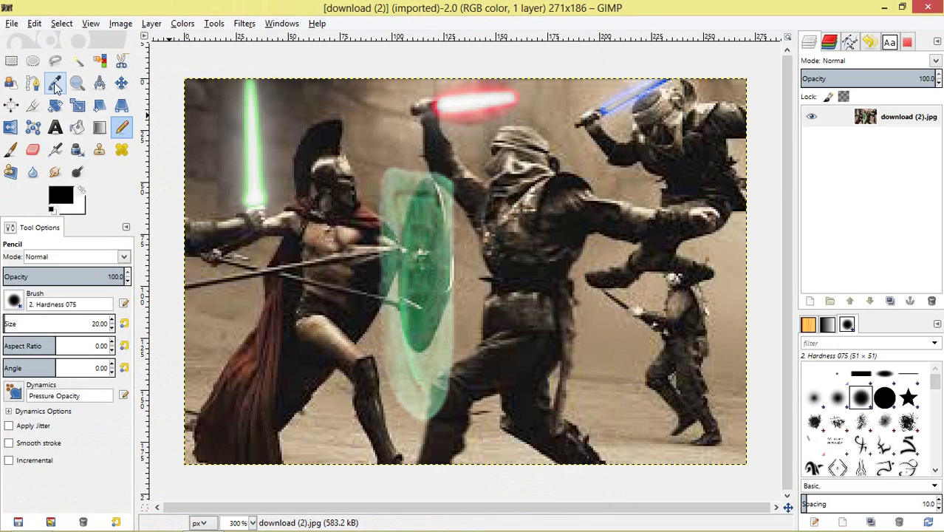
Create a landscape A4 (300ppi) image of 3508×2480 and view its tab
left_click(10, 24)
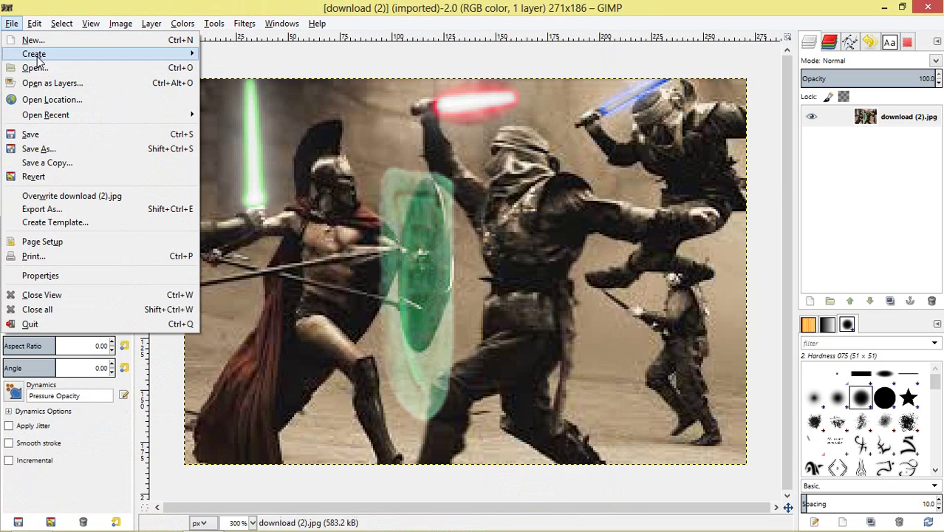
left_click(33, 39)
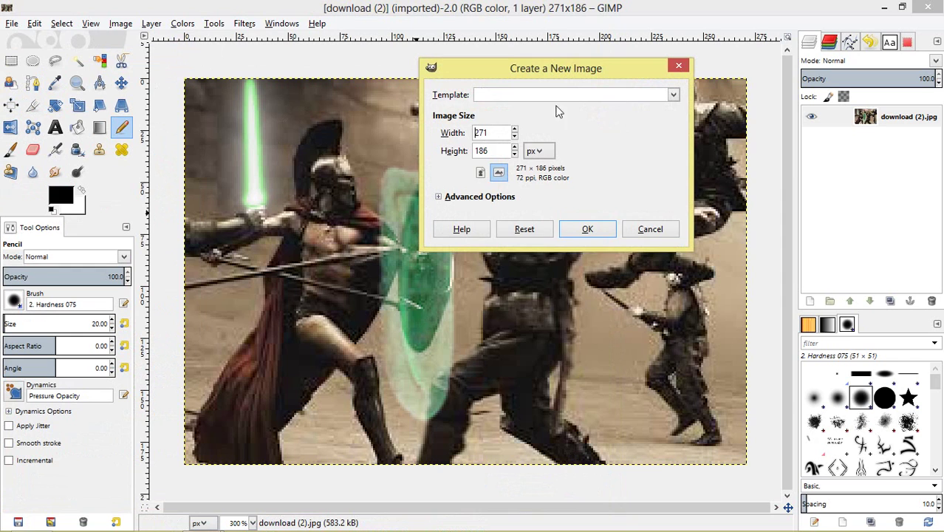
left_click(554, 95)
left_click(552, 190)
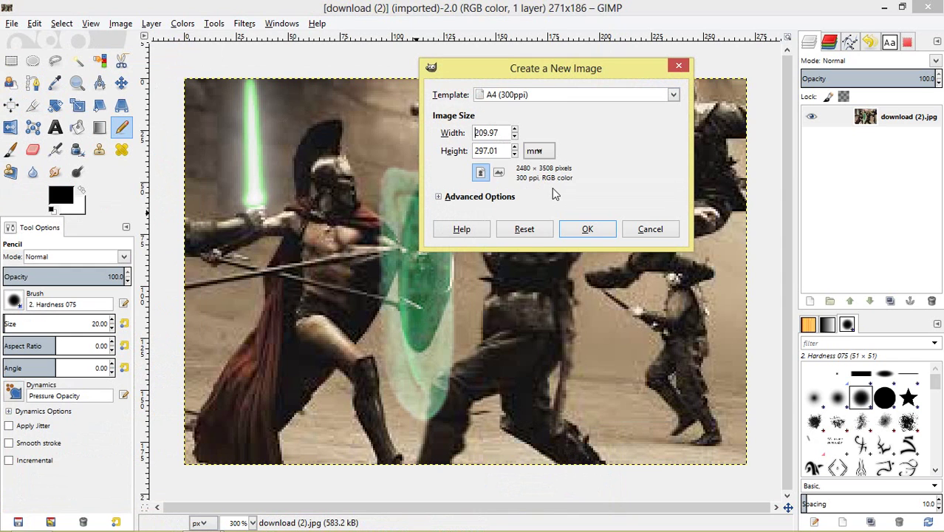
left_click(499, 172)
left_click(586, 229)
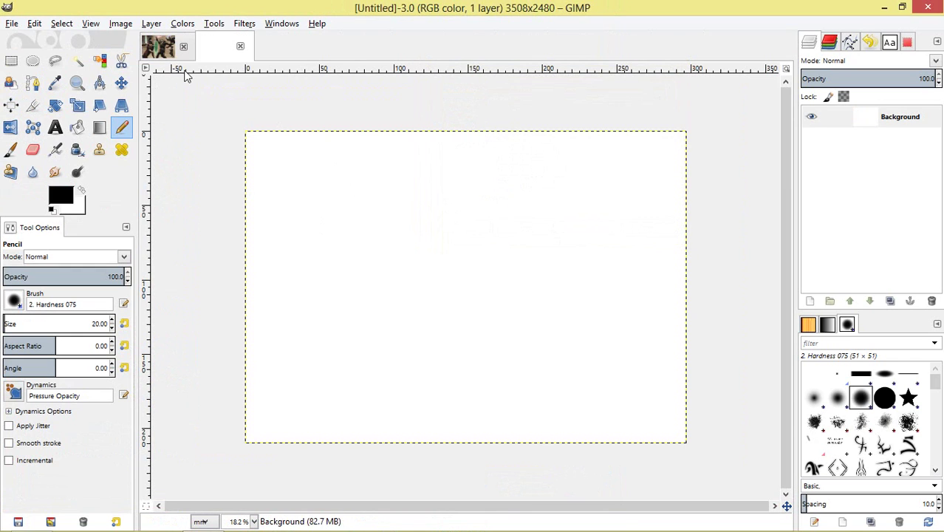
left_click(192, 43)
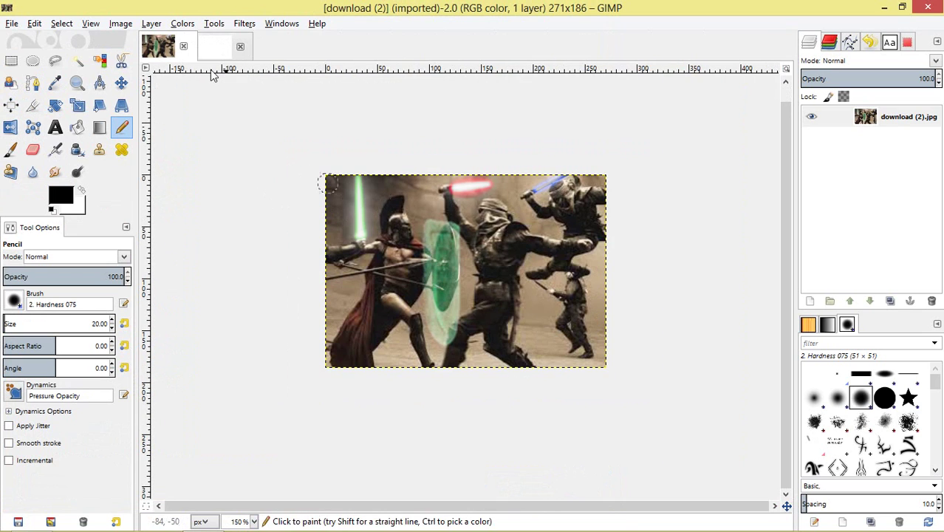
left_click(220, 52)
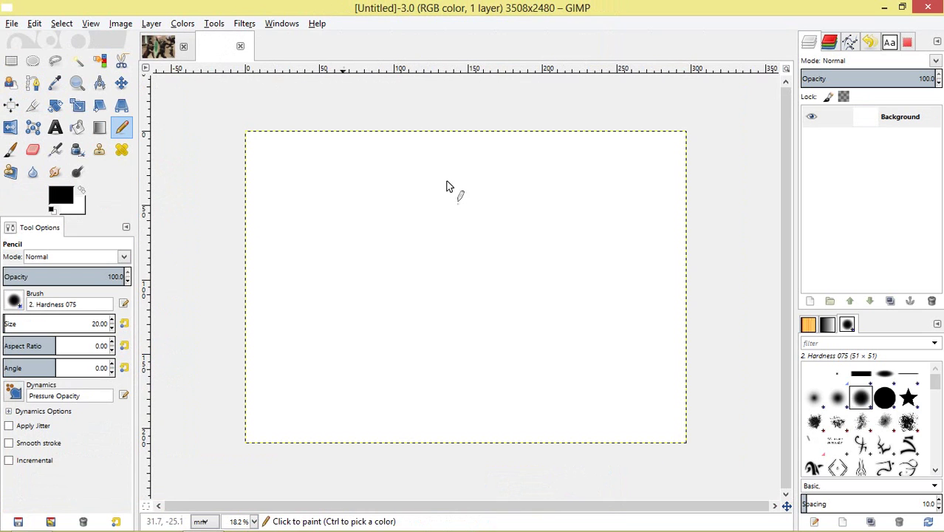
Add download (4).jpg as a layer and view it centred on the canvas at 25%
left_click(12, 23)
left_click(30, 65)
left_click(278, 280)
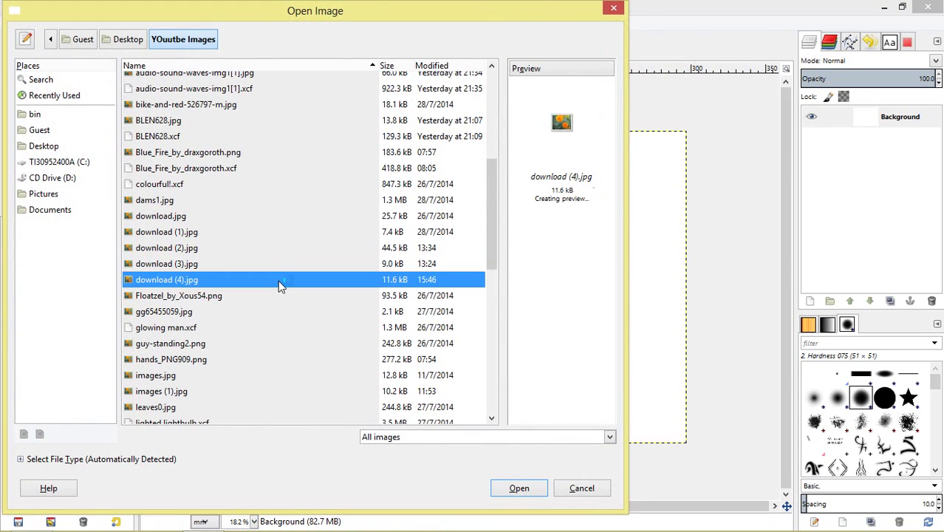
scroll(278, 280, "down", 8)
scroll(132, 244, "up", 4)
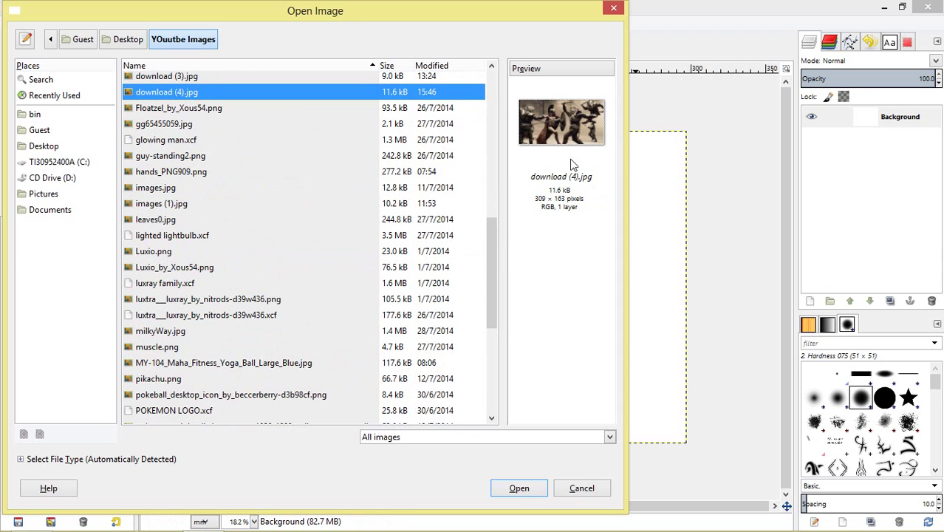
left_click(520, 487)
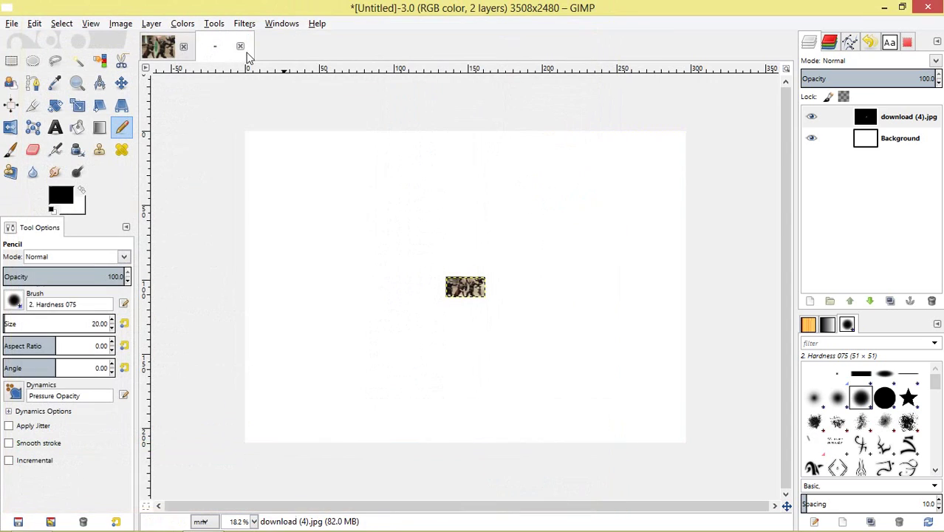
scroll(436, 303, "up", 10)
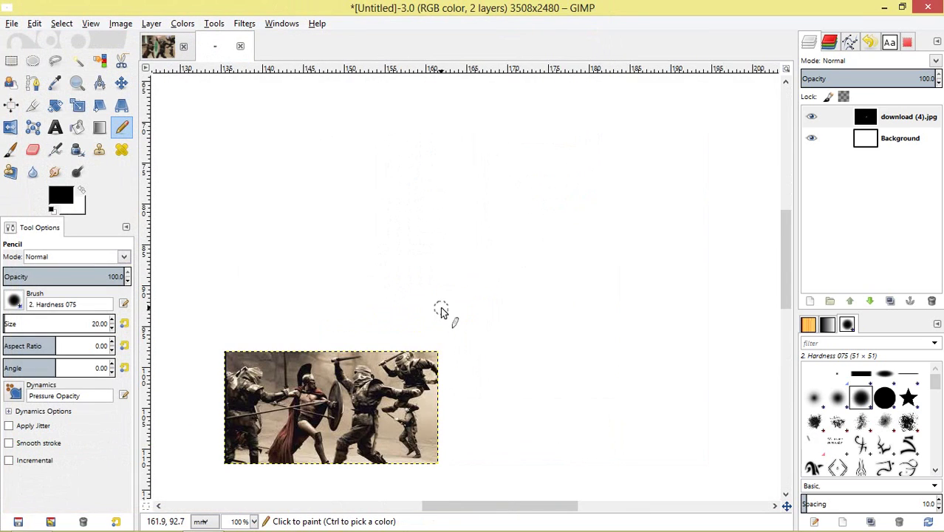
scroll(428, 296, "down", 10)
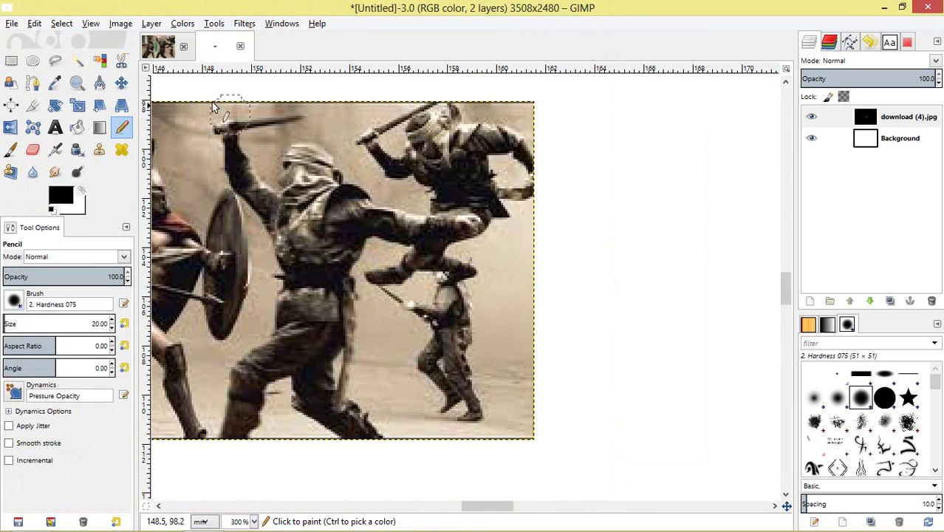
left_click(220, 43)
left_click(158, 46)
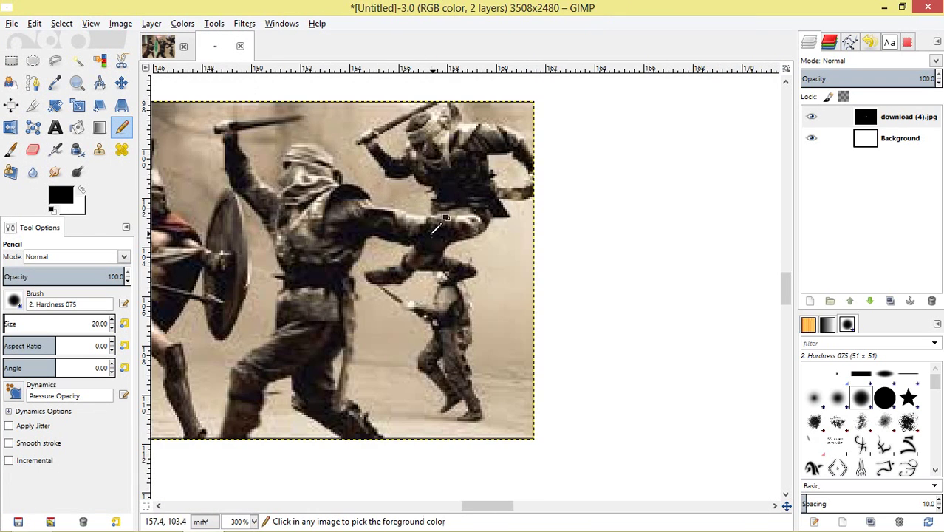
scroll(316, 226, "down", 8)
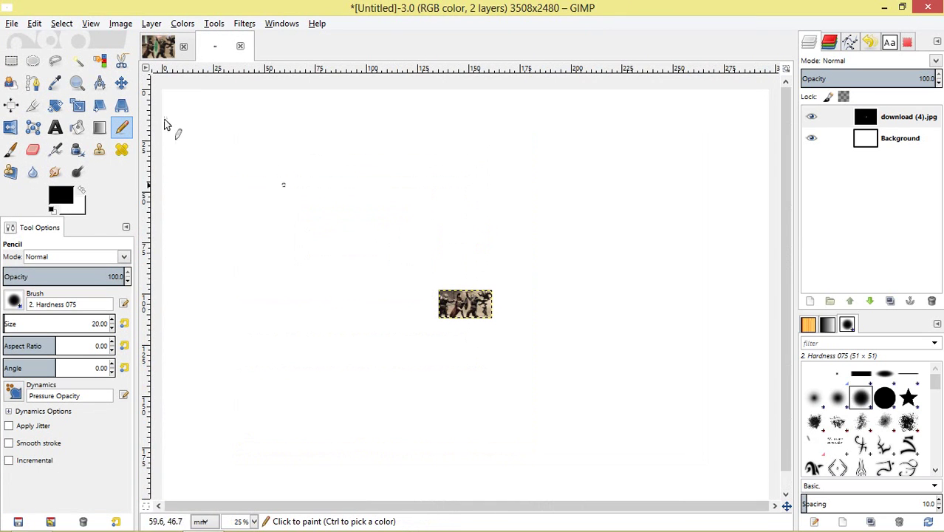
Run Image > Scale Image and confirm it with the size unchanged
right_click(464, 303)
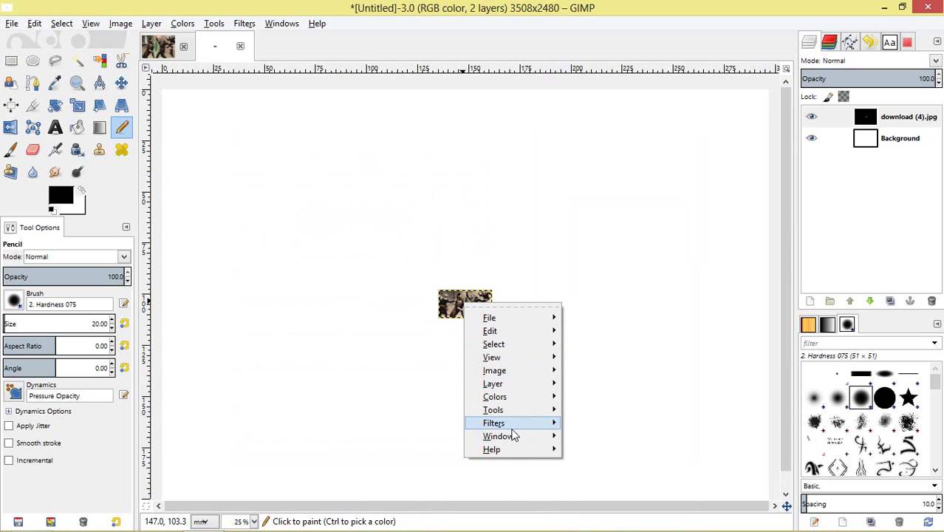
mouse_move(516, 371)
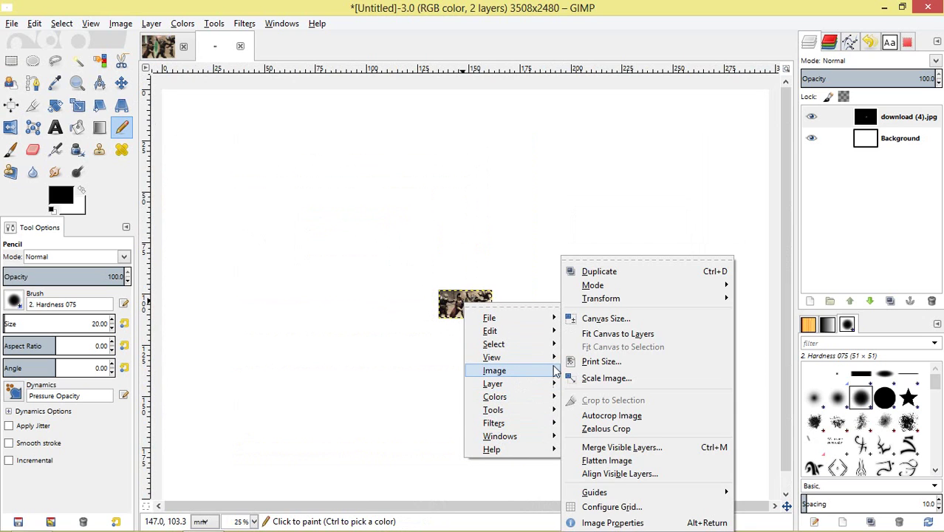
left_click(607, 378)
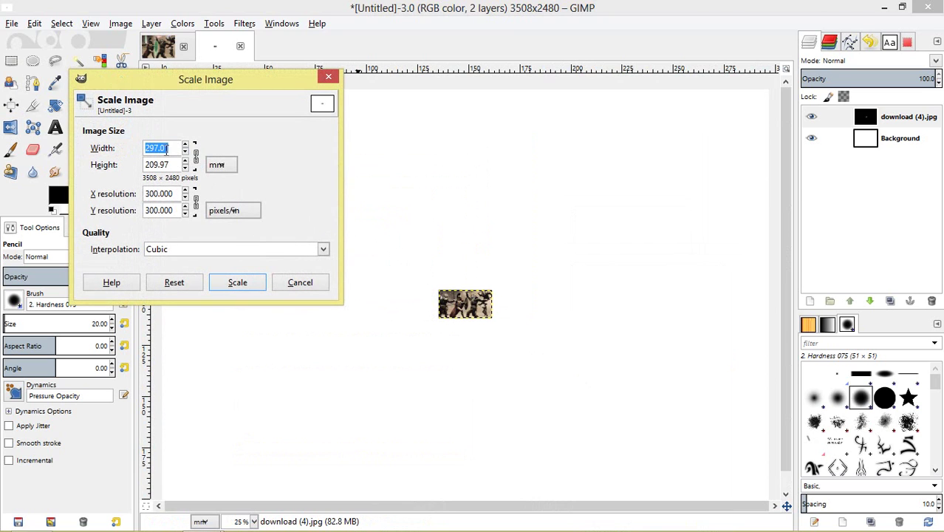
left_click(235, 284)
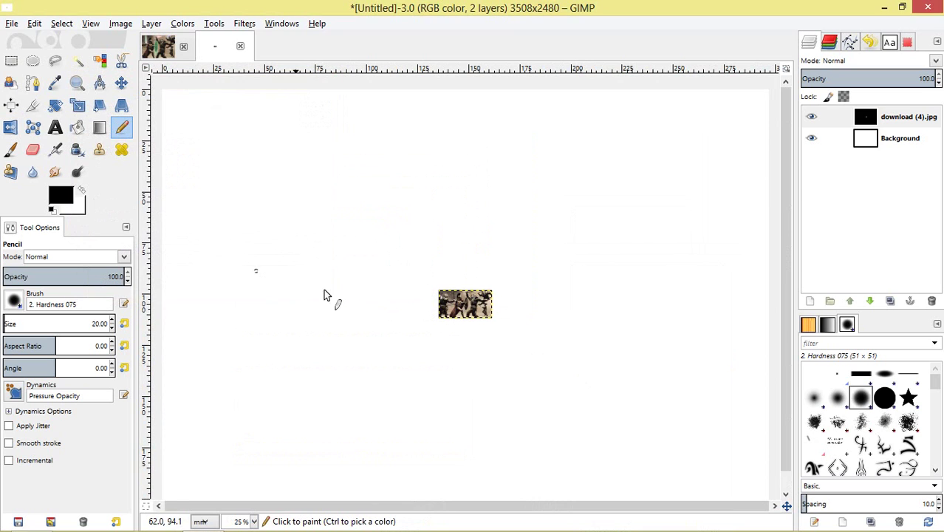
In Scale Layer for download (4).jpg, switch units to millimetres and enter 297
right_click(928, 121)
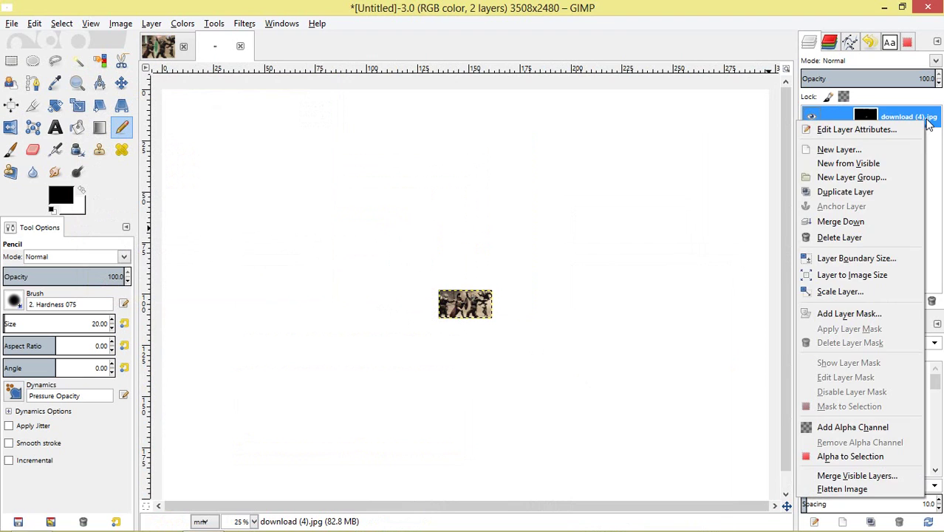
left_click(820, 292)
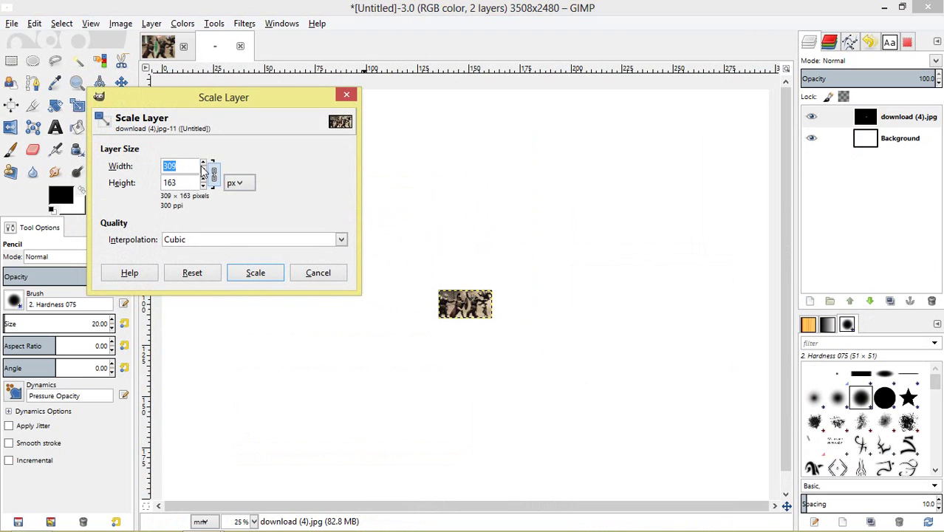
left_click(249, 191)
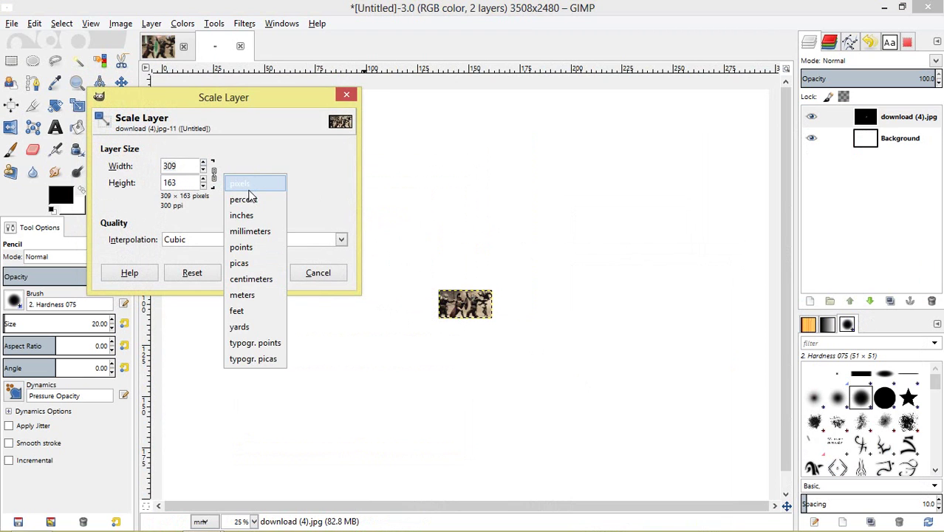
left_click(271, 235)
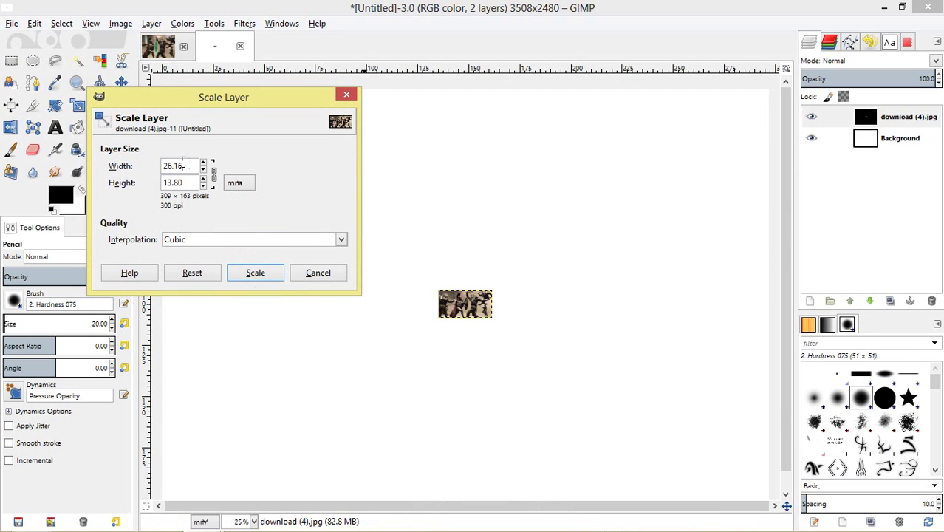
type("297")
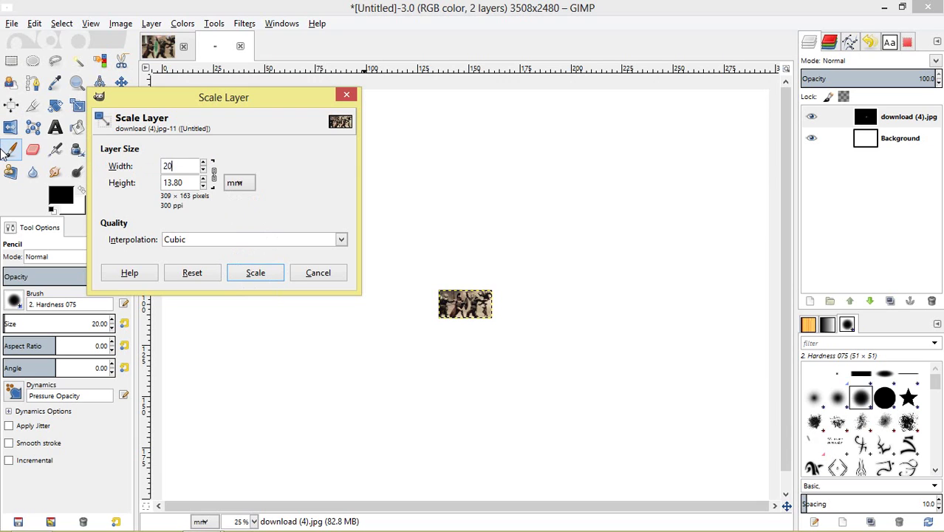
Look up the A4 (300ppi) page size in the New Image dialog
left_click(9, 23)
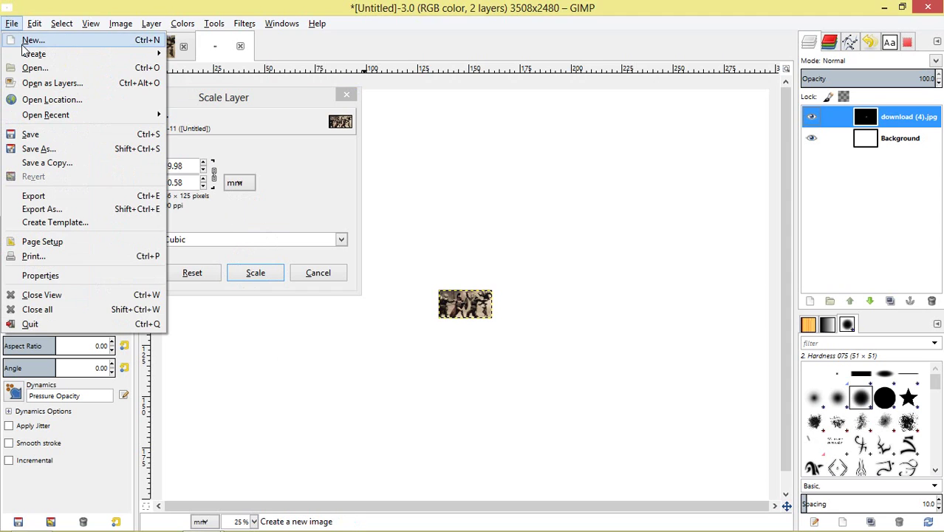
left_click(23, 41)
left_click(576, 96)
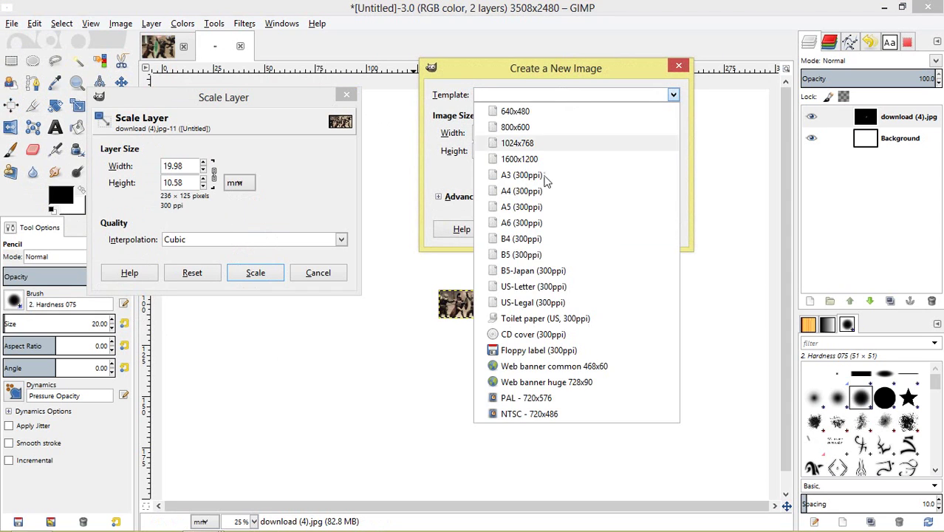
left_click(538, 189)
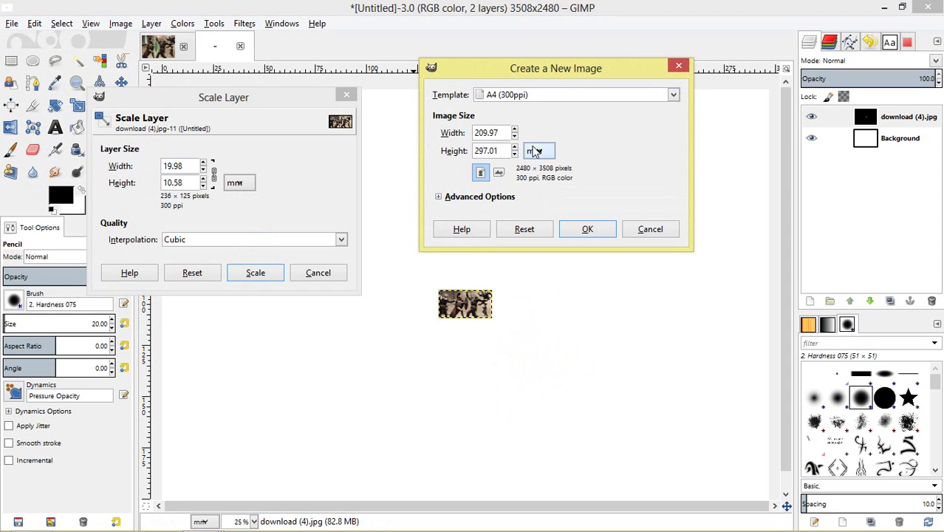
Enter new millimetre sizes (including 209.97) in Scale Layer, apply, and dismiss New Image
left_click(190, 165)
type("20")
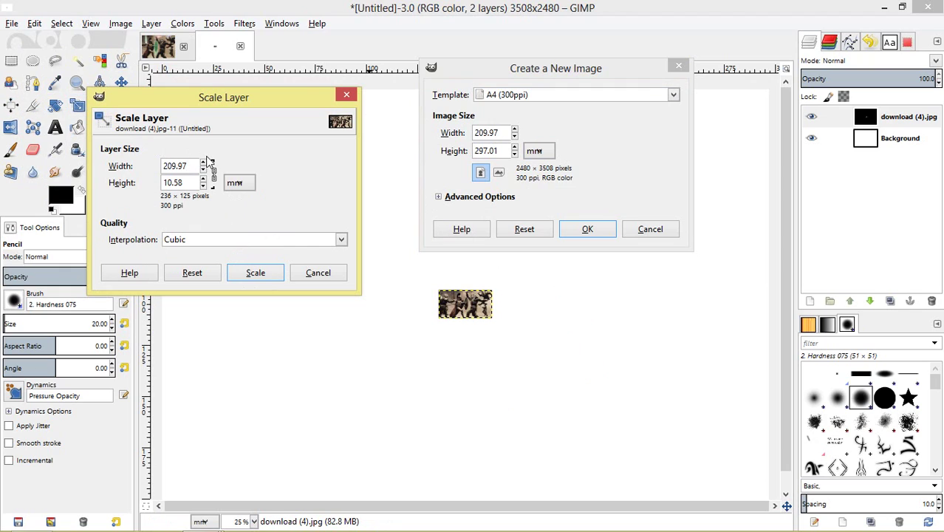
key("Tab")
type("29")
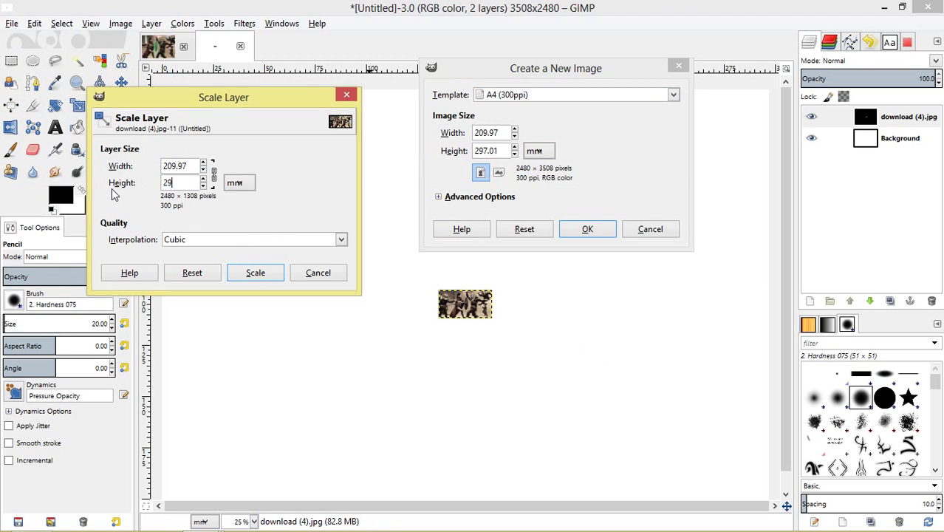
left_click(213, 175)
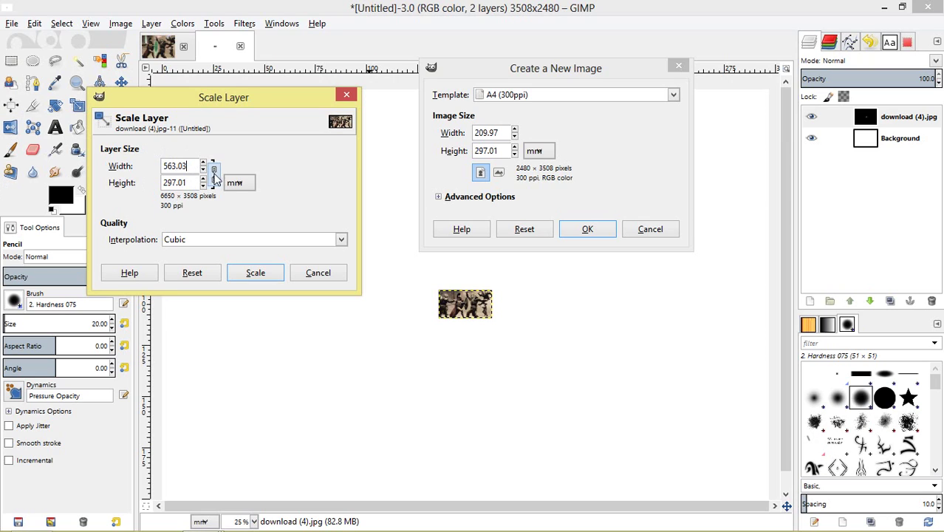
left_click_drag(191, 167, 151, 167)
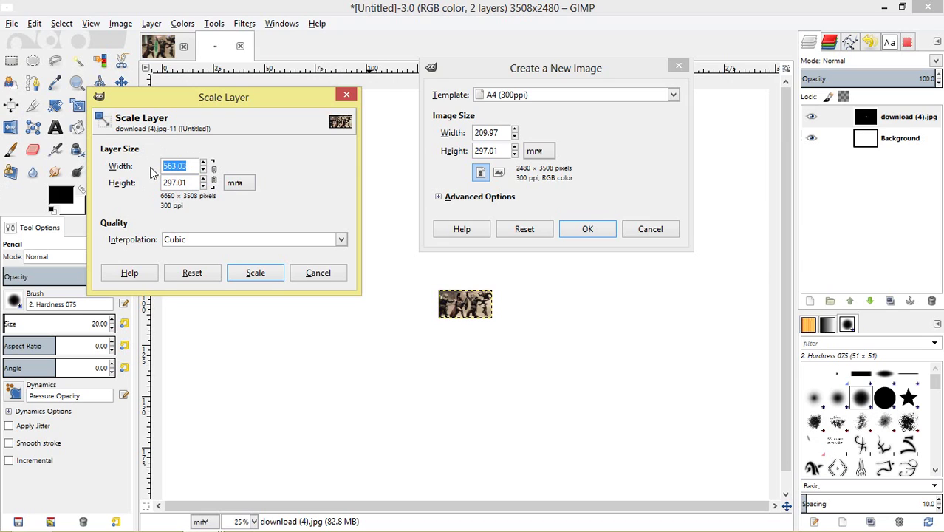
type("209.97")
left_click(250, 273)
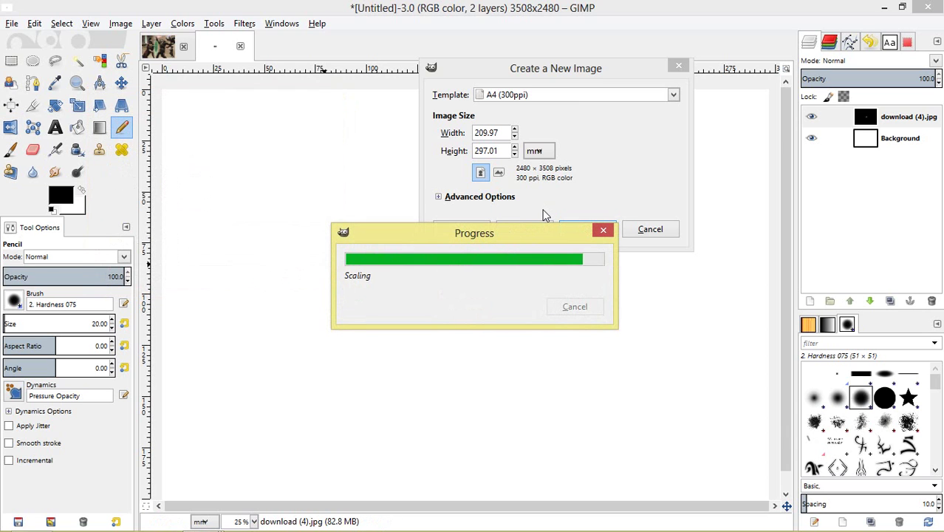
scroll(396, 292, "down", 3)
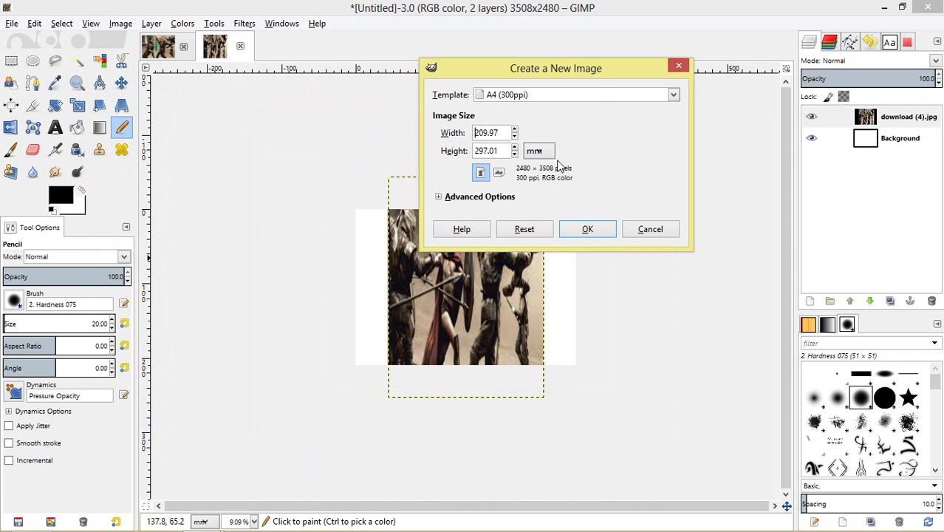
left_click(654, 231)
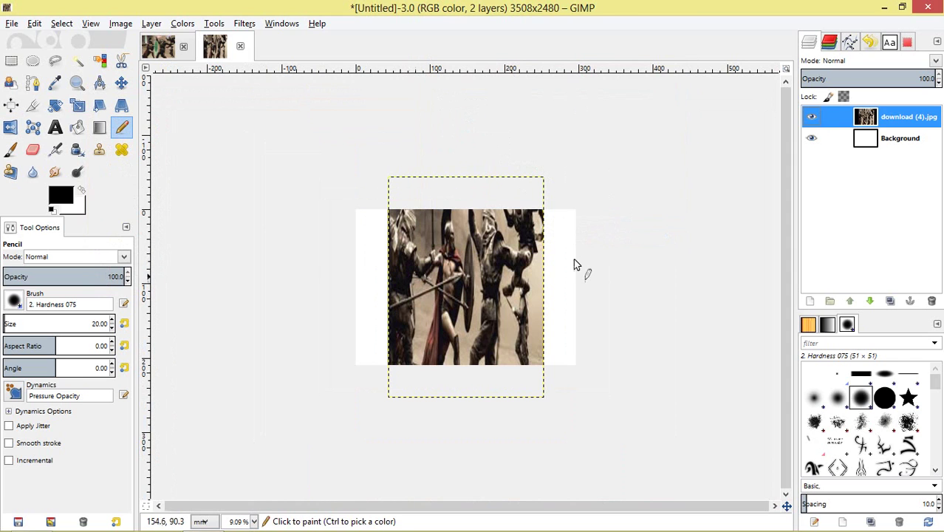
Reopen Scale Layer and check the landscape A4 (300ppi) dimensions in New Image
right_click(895, 116)
left_click(815, 284)
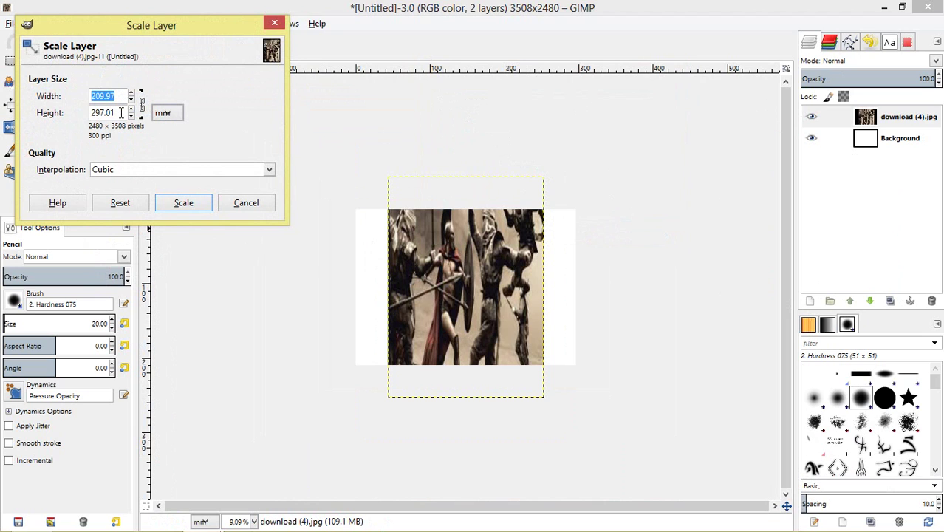
left_click_drag(62, 26, 117, 40)
left_click(12, 23)
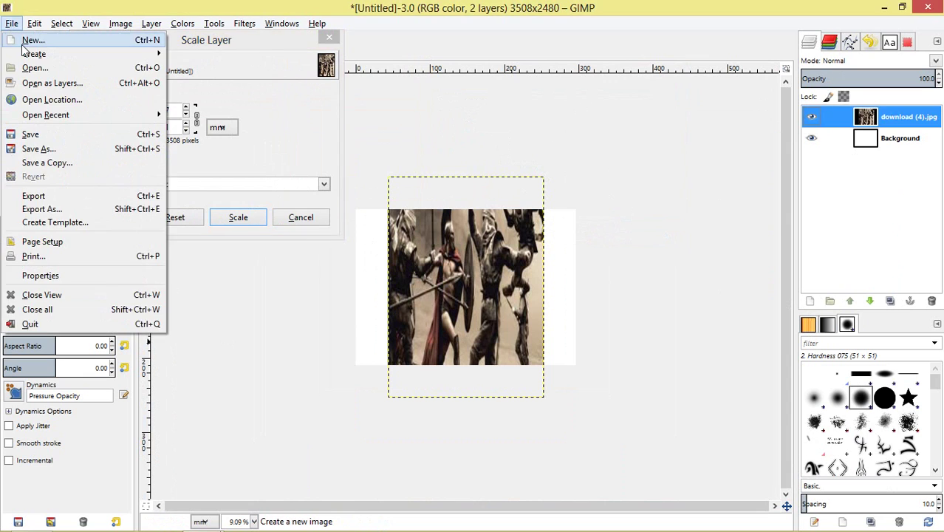
left_click(26, 40)
left_click(534, 94)
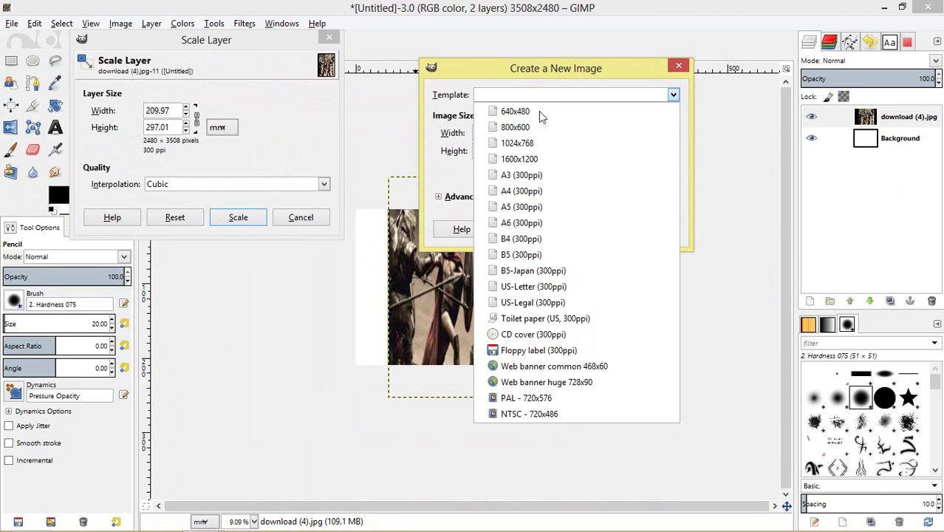
left_click(521, 191)
left_click(499, 173)
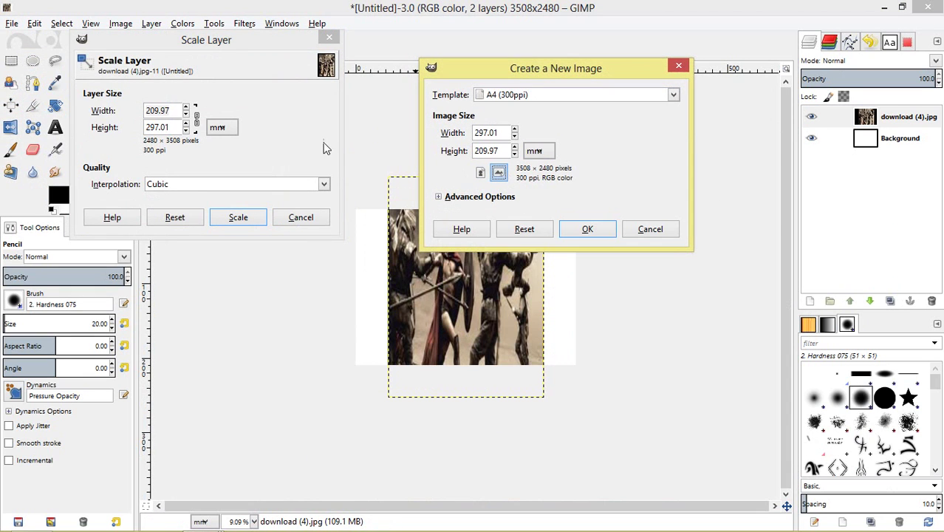
Scale the photo layer to 297.01 × 209.97 mm and close New Image
left_click(158, 110)
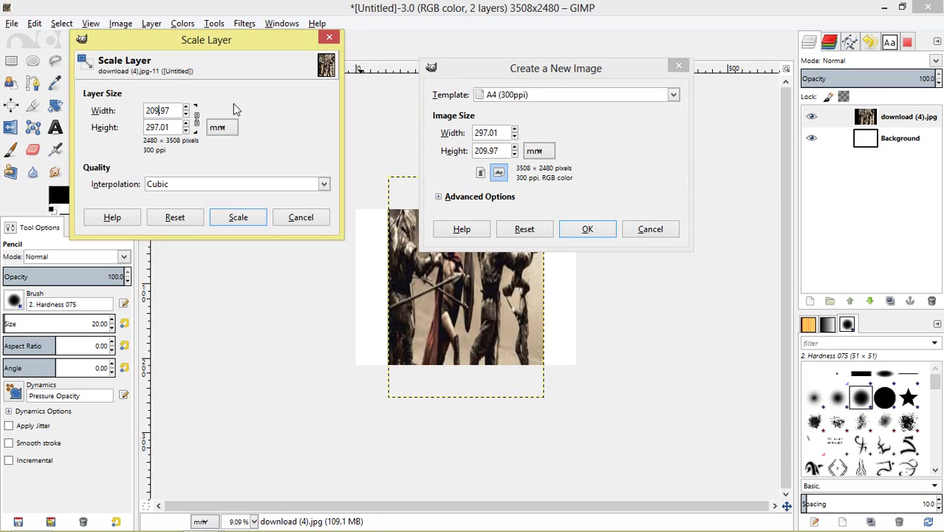
key("BackSpace")
key("BackSpace")
key("BackSpace")
type("97.")
left_click(196, 118)
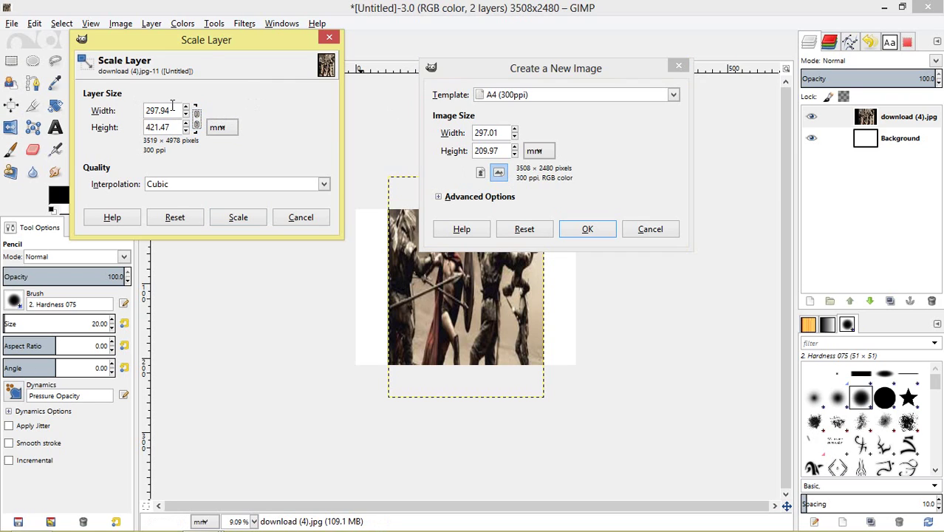
double_click(162, 103)
left_click(174, 108)
double_click(157, 127)
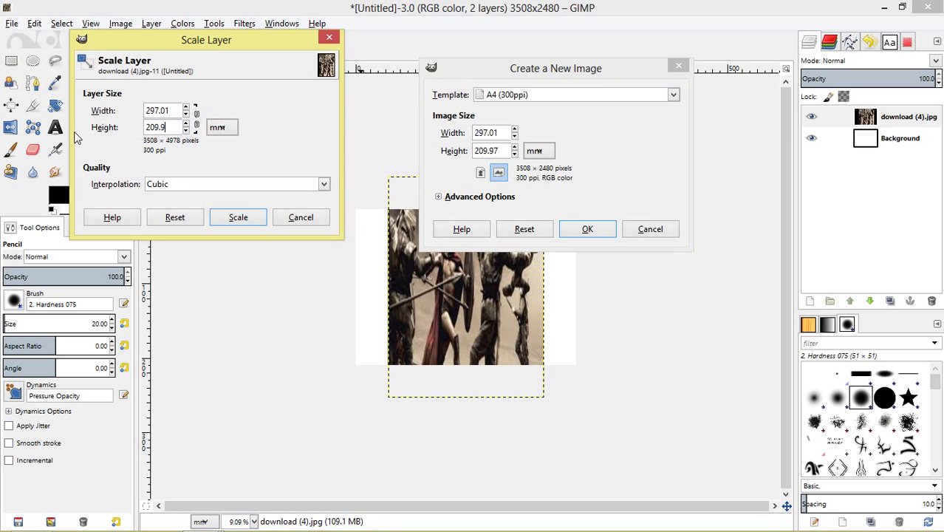
left_click(237, 216)
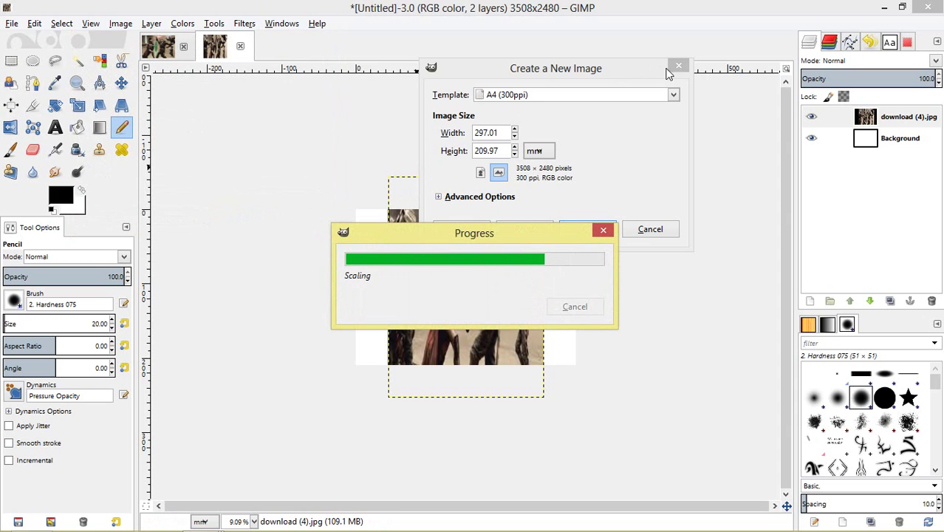
left_click(679, 66)
Delete the white Background layer and reselect download (4).jpg
scroll(444, 237, "down", 1)
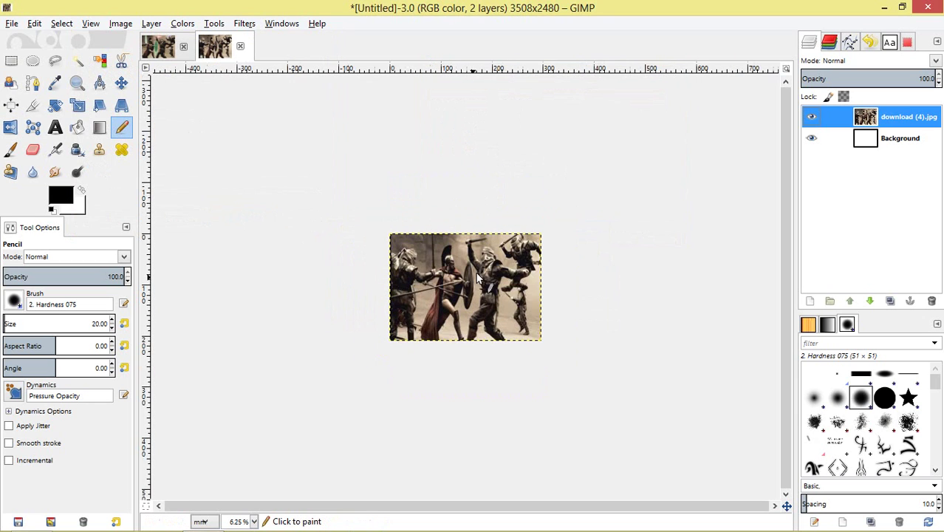
scroll(390, 251, "up", 2)
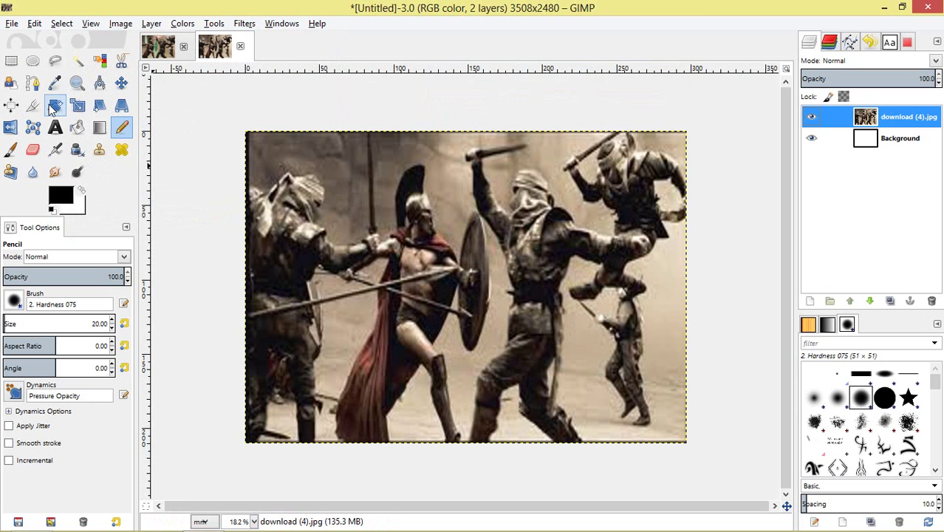
left_click(11, 105)
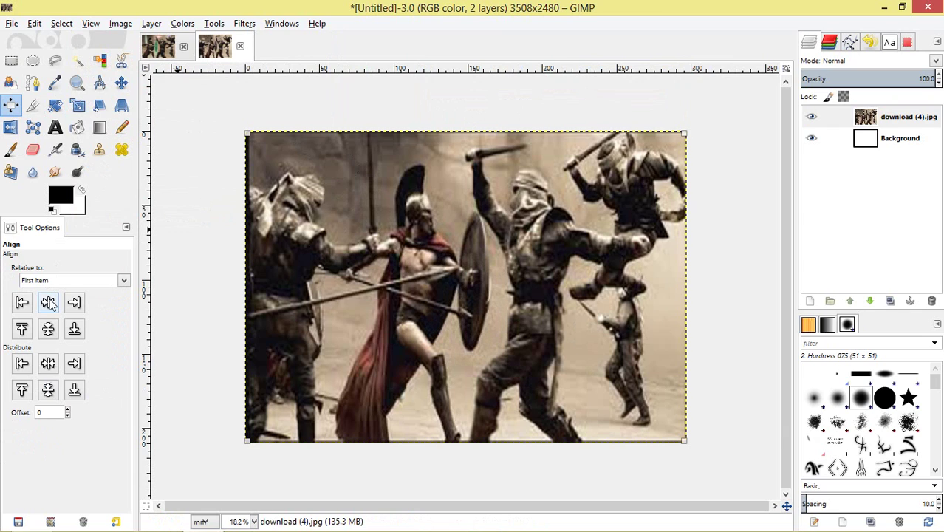
left_click(48, 330)
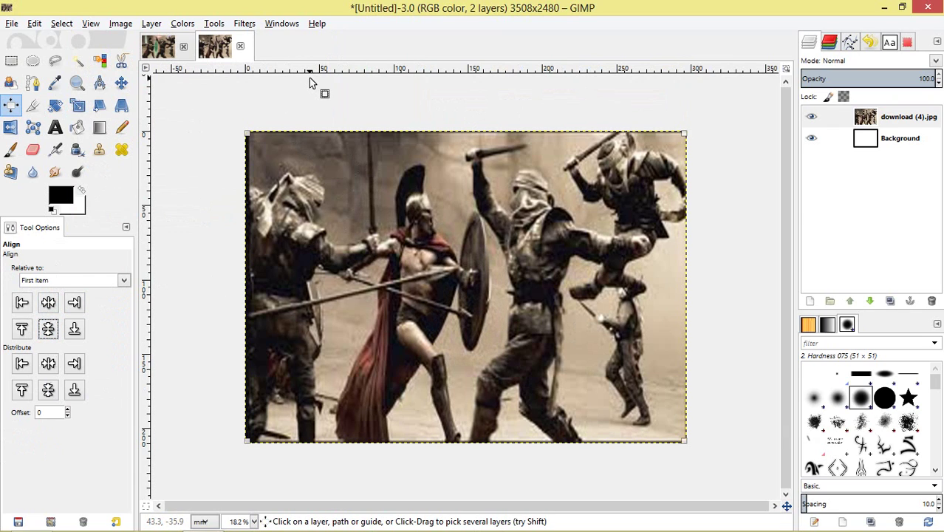
left_click(903, 118)
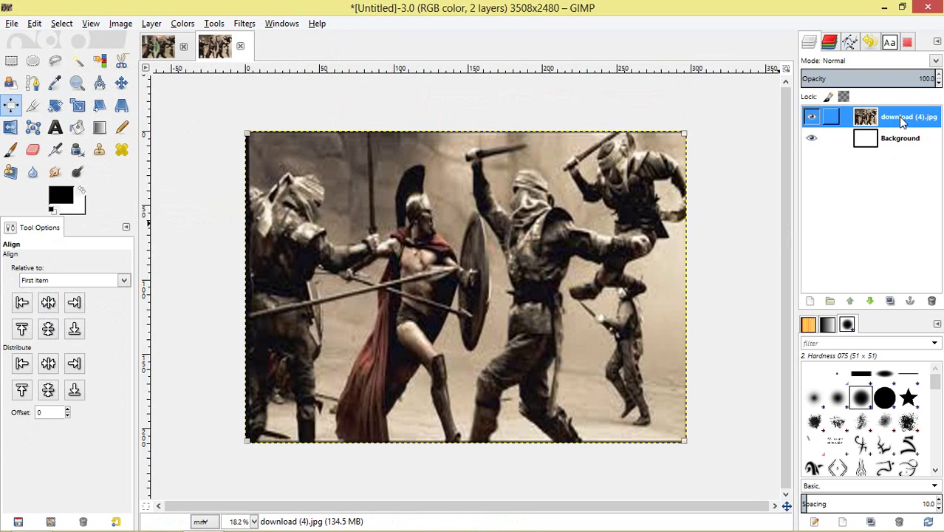
left_click(877, 147)
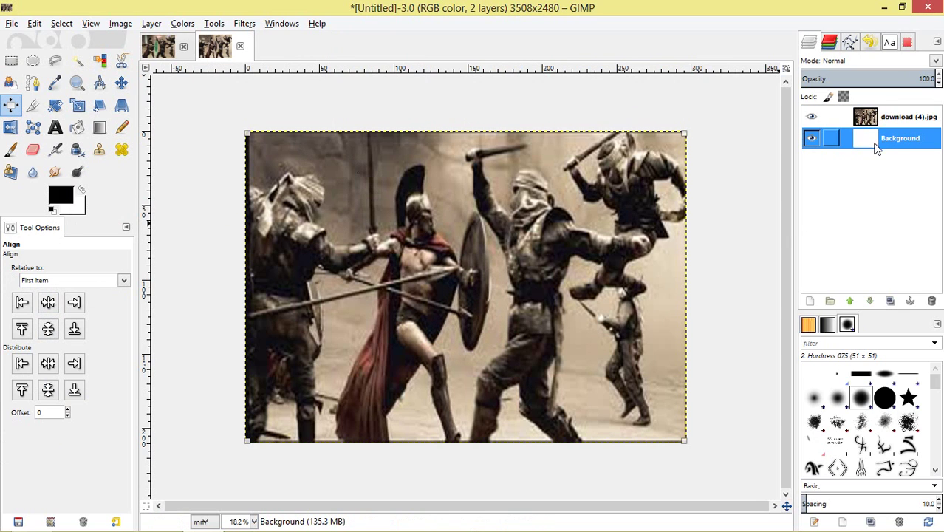
right_click(883, 144)
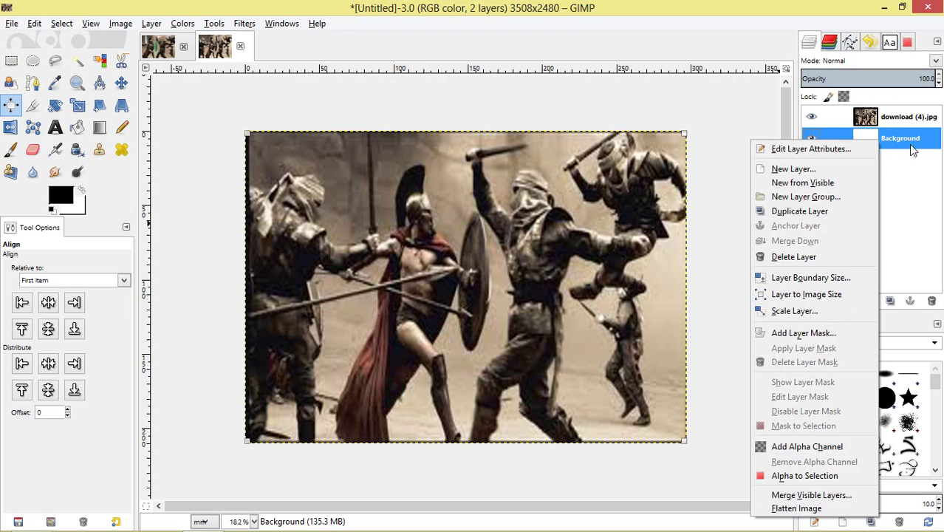
key("Escape")
left_click(932, 301)
left_click(899, 120)
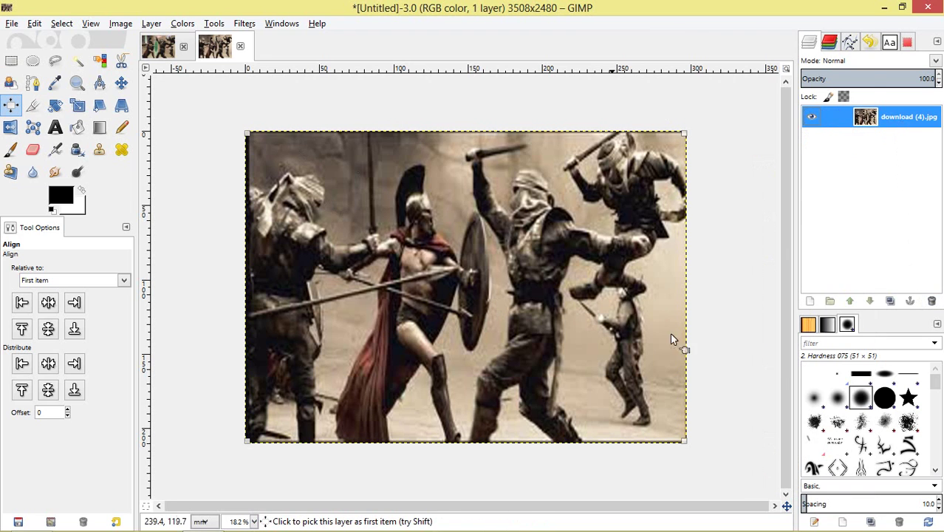
Add a new layer filled with the black foreground colour
right_click(877, 223)
left_click(776, 28)
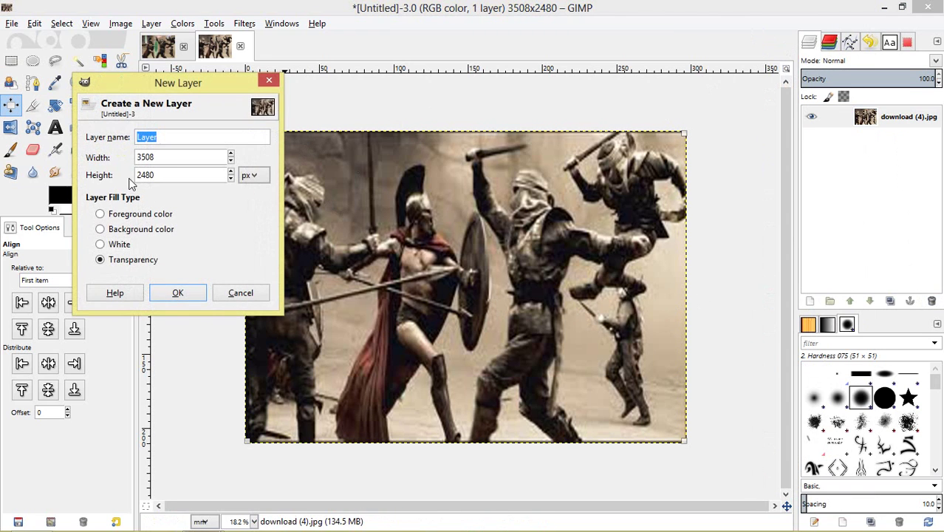
left_click(142, 214)
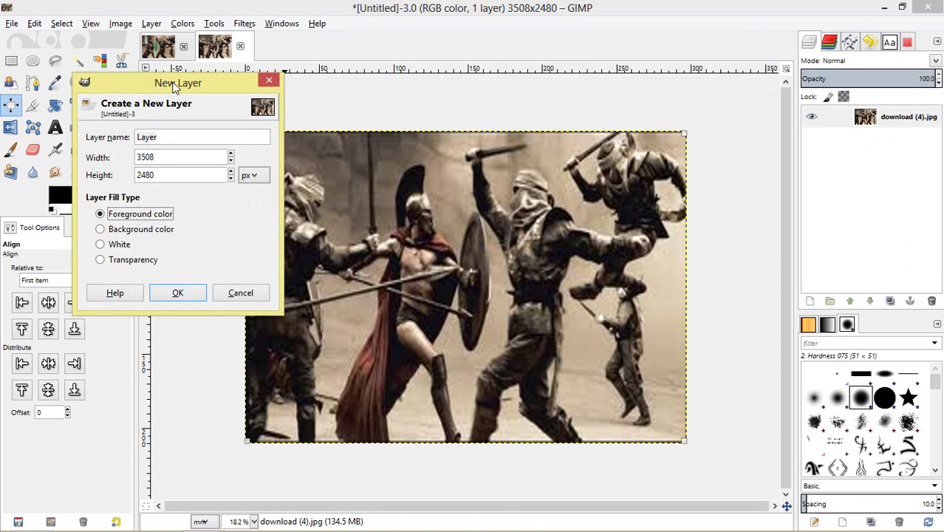
left_click_drag(174, 86, 212, 83)
left_click(214, 291)
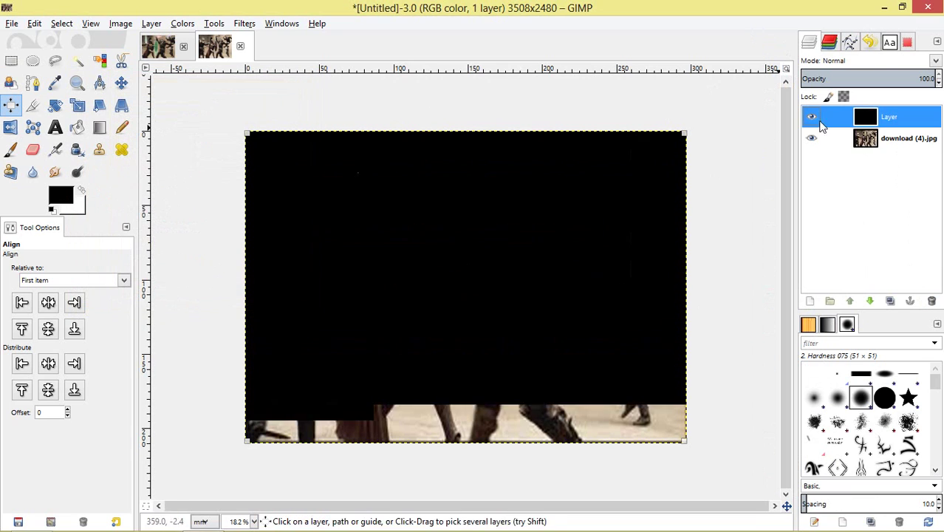
Set the black layer's blend mode to Screen
left_click(890, 45)
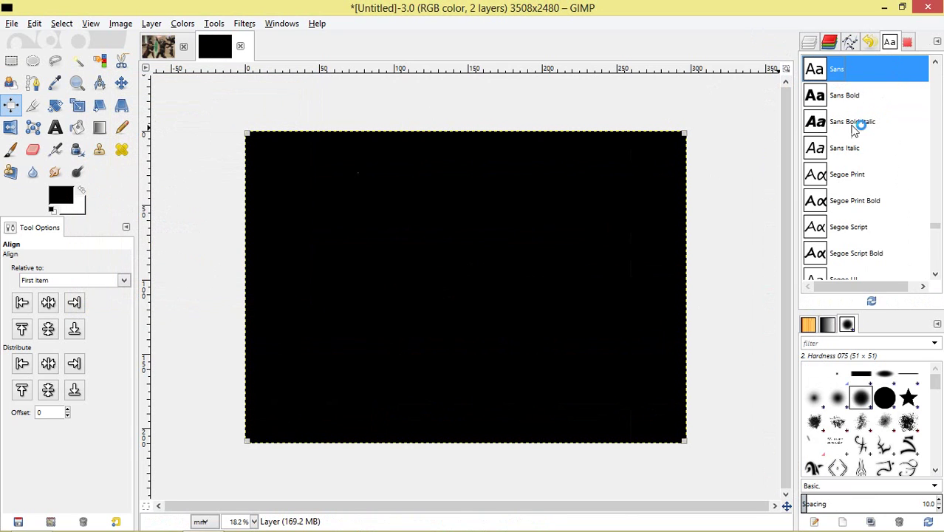
left_click(809, 42)
left_click_drag(924, 74, 928, 72)
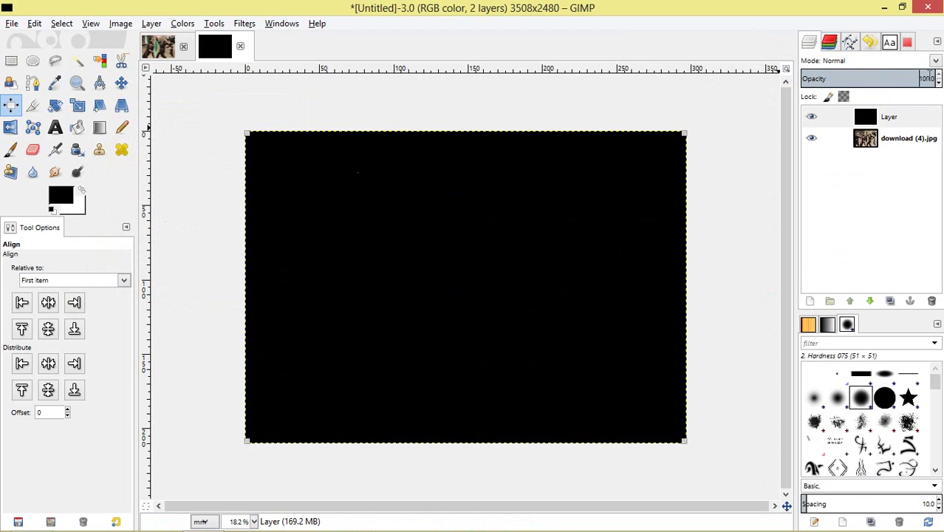
left_click(916, 61)
left_click(874, 128)
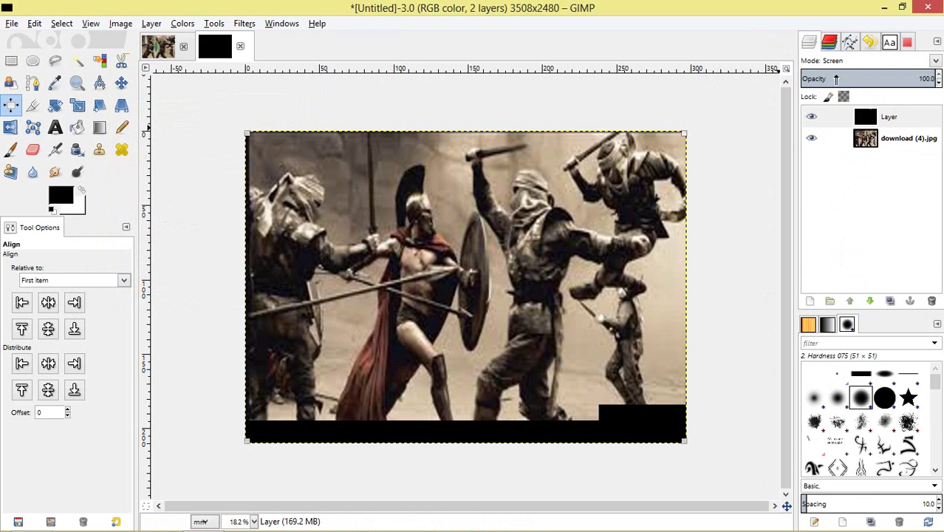
left_click(831, 60)
left_click(859, 129)
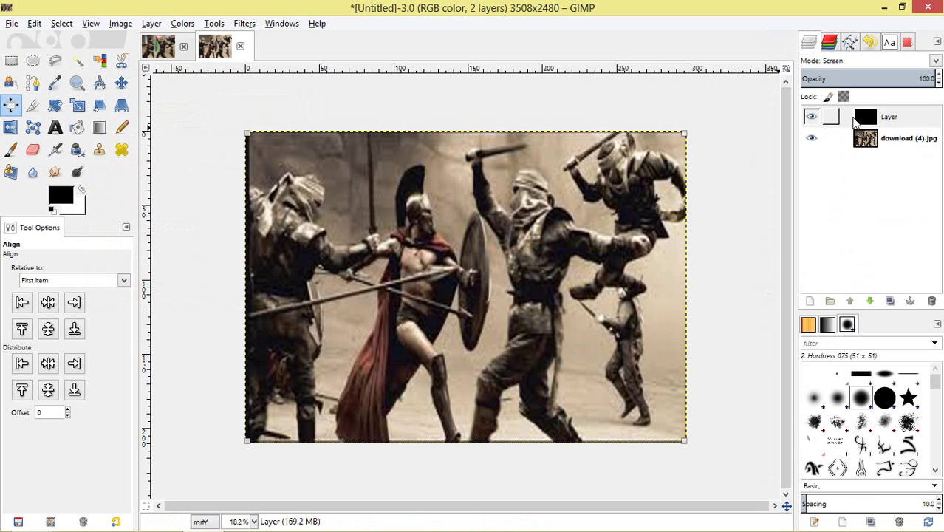
Select the black layer named Layer and switch to the Paths tool
left_click(889, 117)
scroll(277, 331, "up", 3)
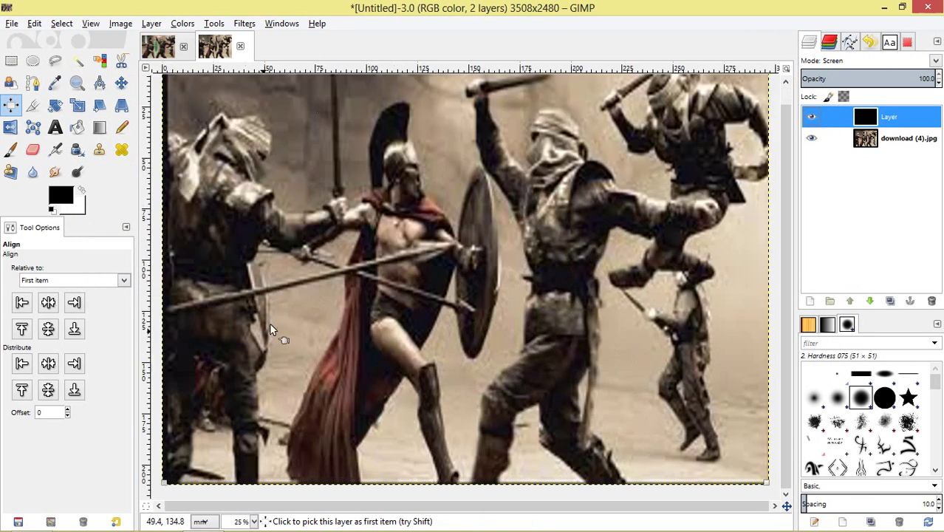
scroll(341, 338, "down", 3)
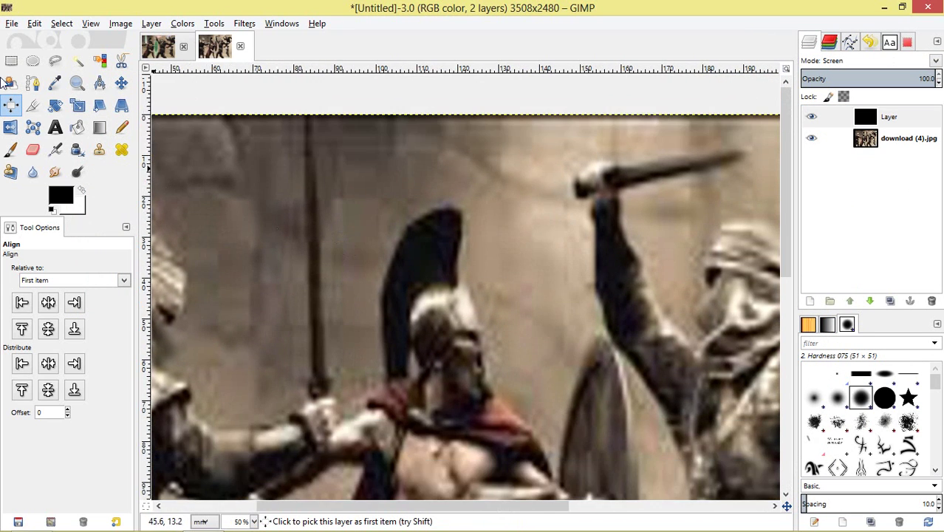
left_click(33, 83)
scroll(306, 191, "up", 3)
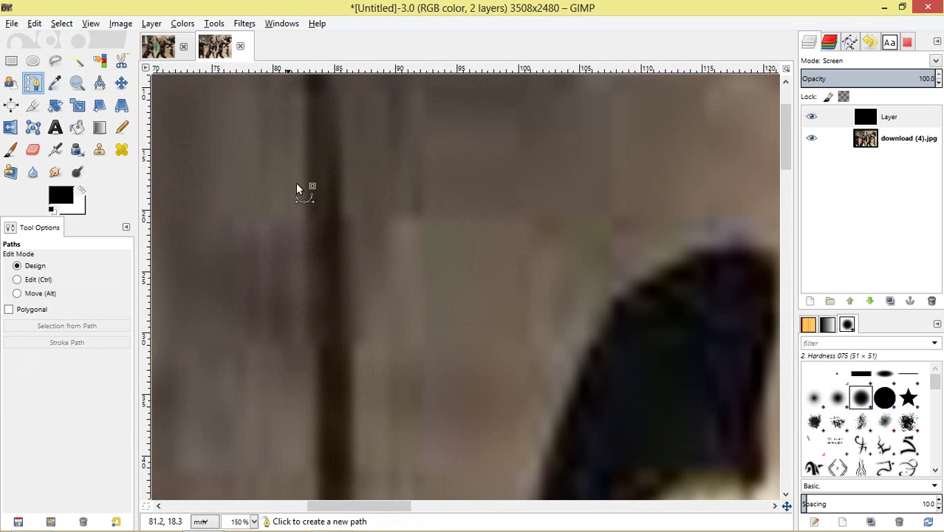
scroll(320, 173, "down", 8)
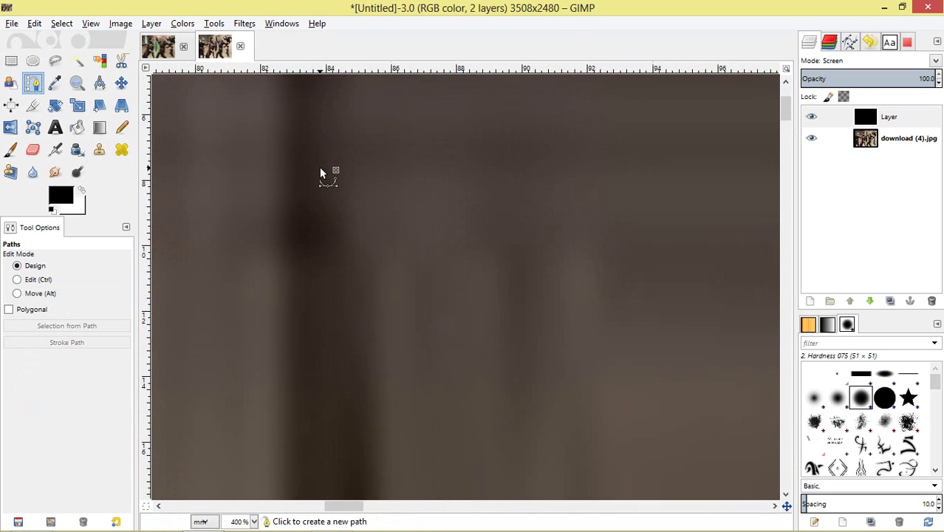
scroll(296, 155, "up", 5)
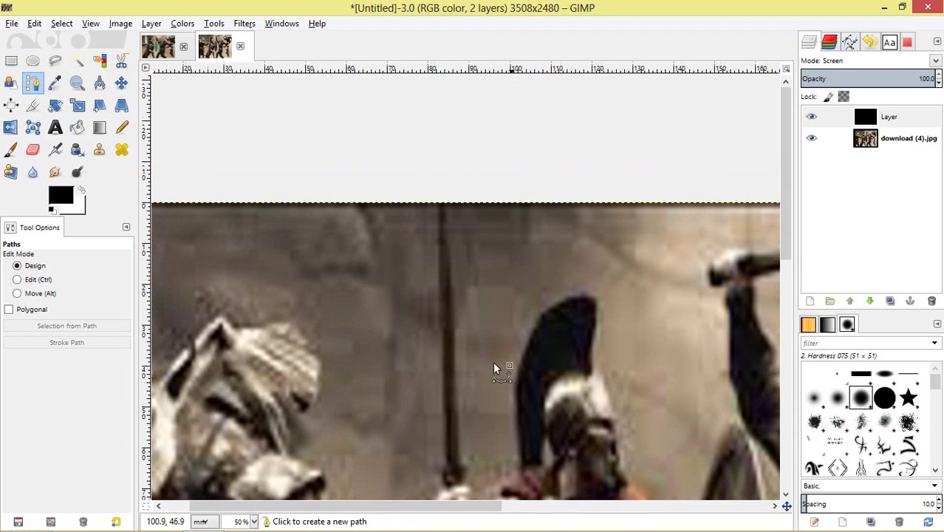
Place path anchors from the spear's top end down along its left edge
left_click(439, 203)
scroll(475, 233, "up", 1)
scroll(473, 228, "up", 1)
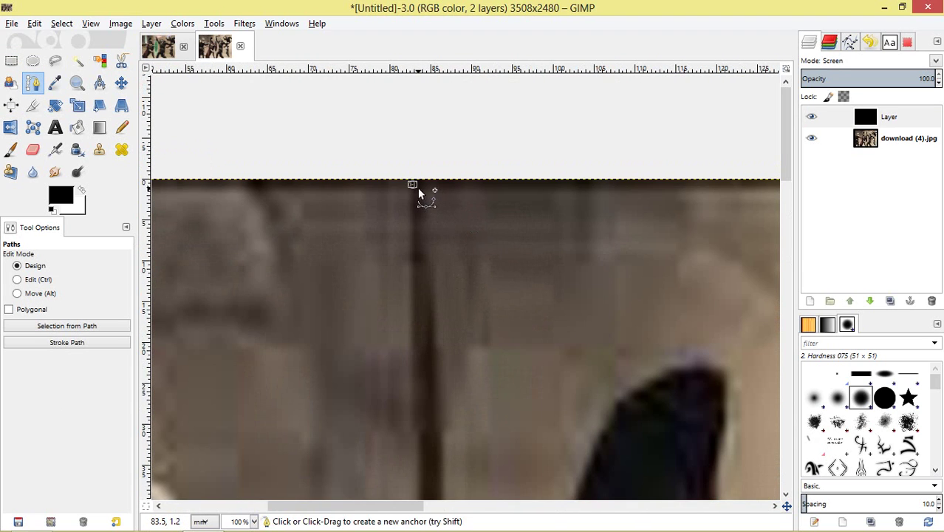
left_click_drag(419, 183, 417, 180)
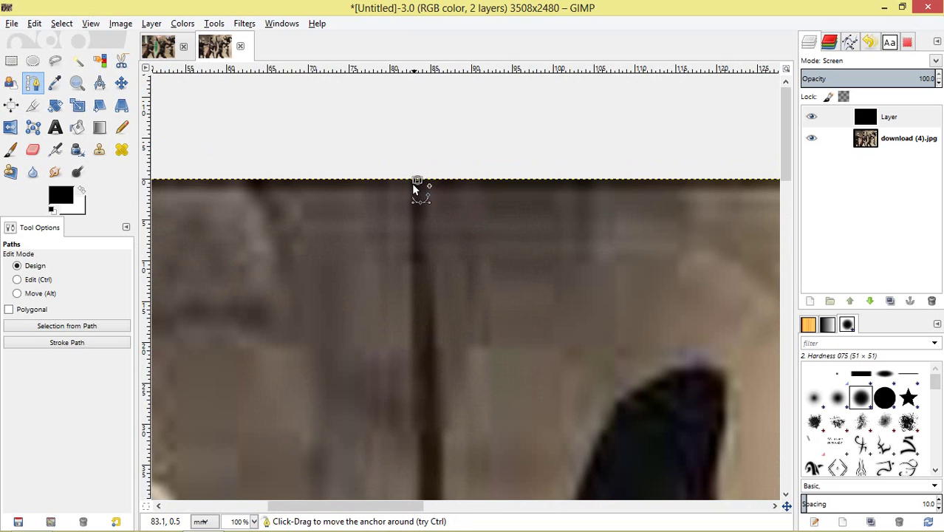
left_click(413, 244)
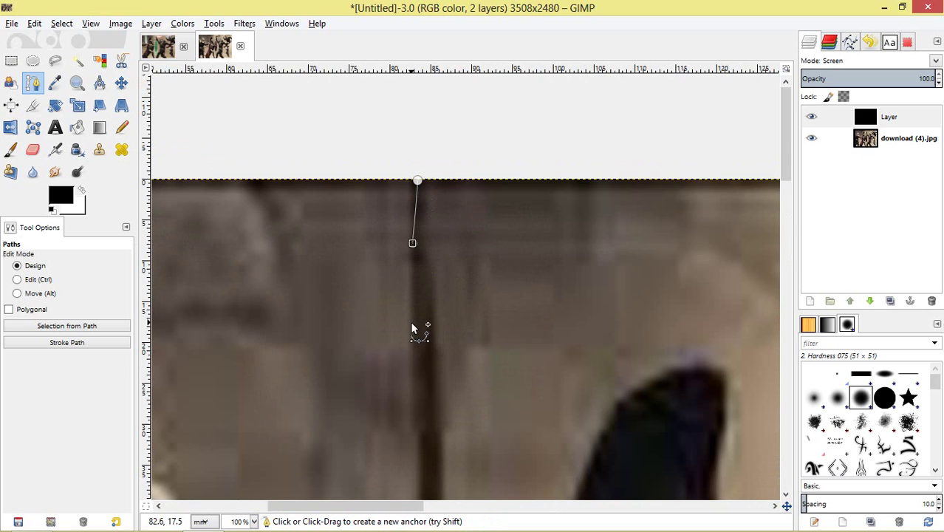
scroll(414, 332, "down", 3)
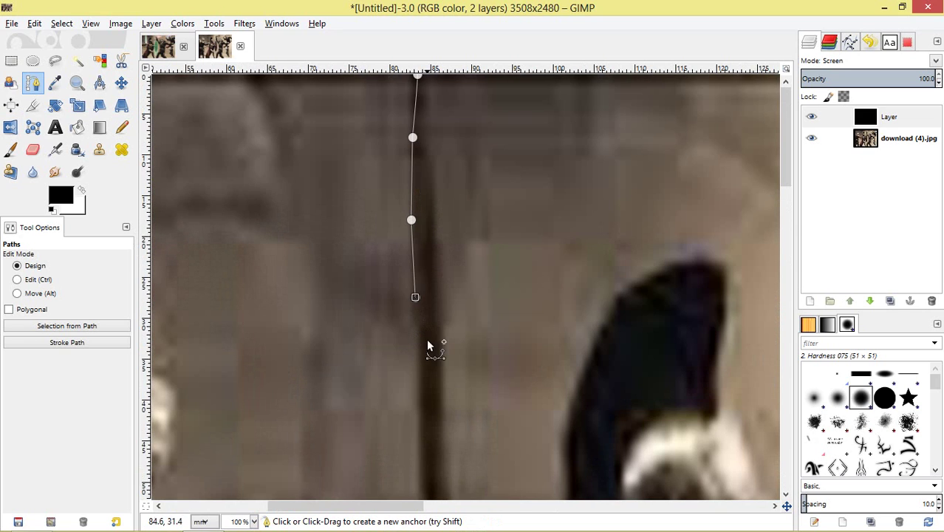
scroll(427, 346, "down", 5)
left_click(421, 282)
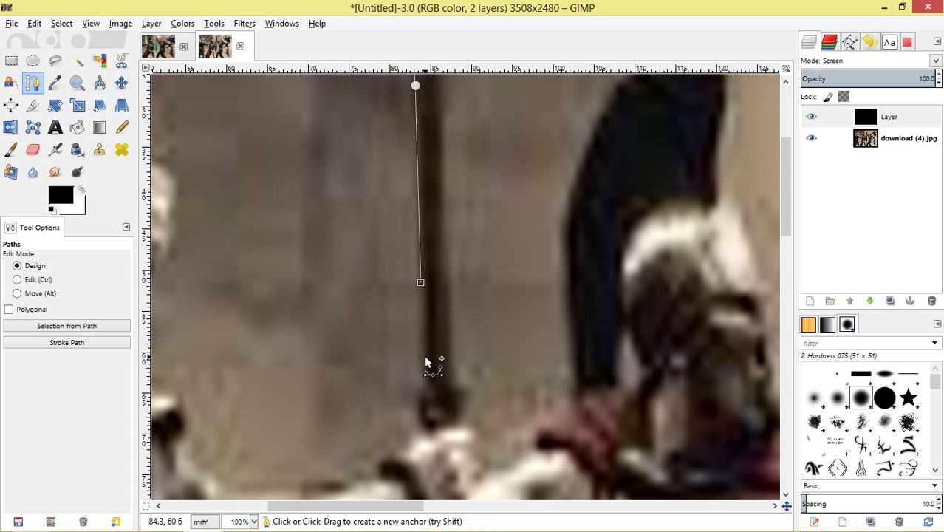
left_click(425, 357)
left_click(433, 392)
Continue the path with anchors back up the spear's right edge to its top
scroll(455, 264, "up", 5)
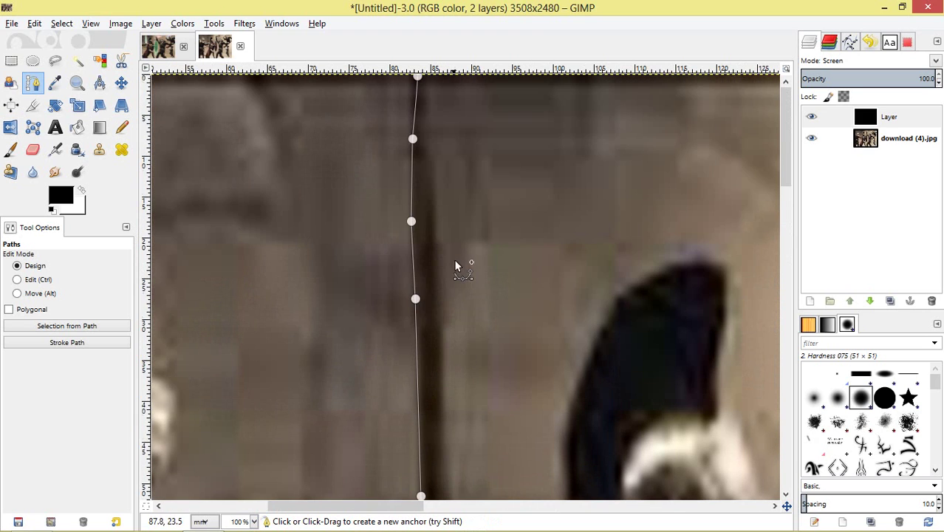
scroll(442, 327, "down", 5)
scroll(448, 281, "down", 5)
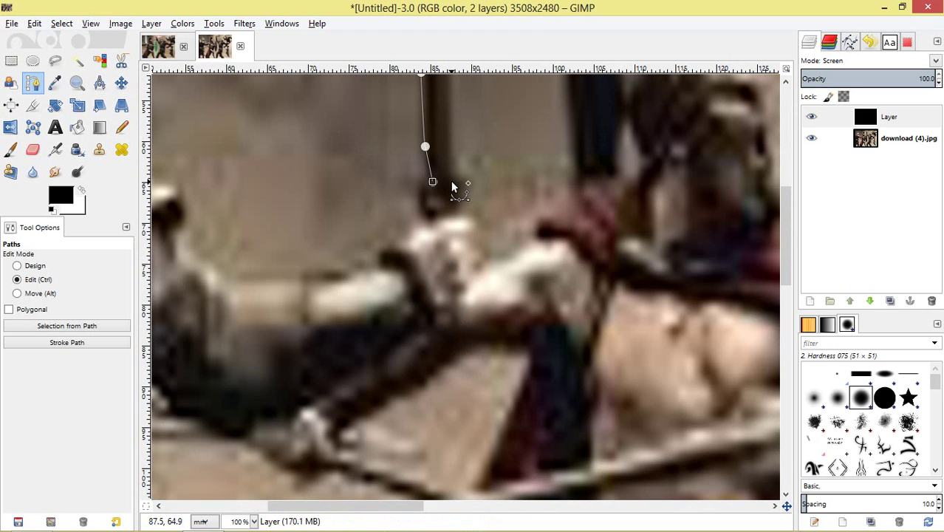
scroll(451, 184, "up", 5)
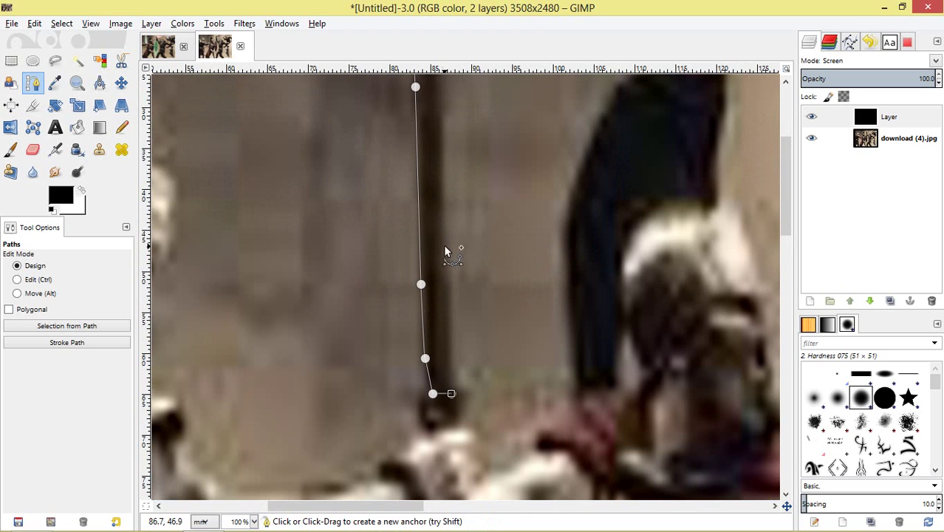
left_click(448, 238)
left_click(446, 165)
scroll(445, 165, "up", 5)
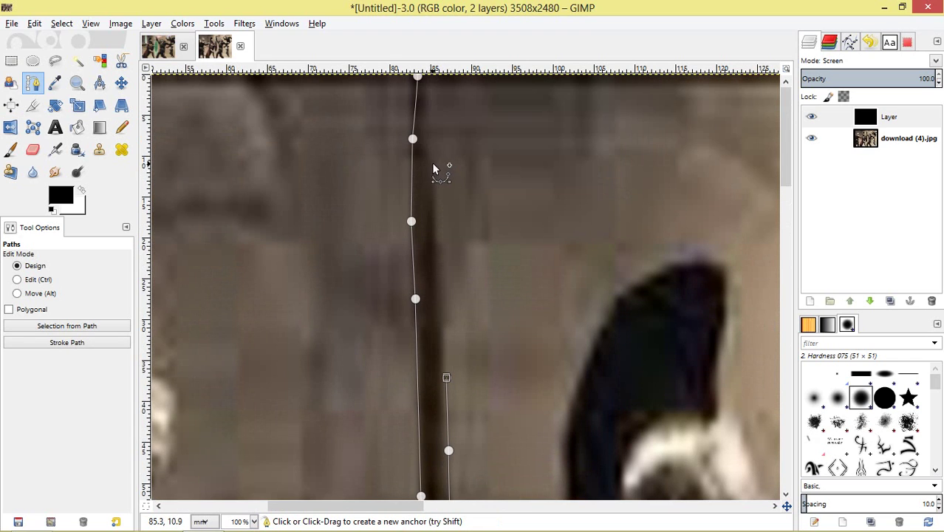
left_click(433, 164)
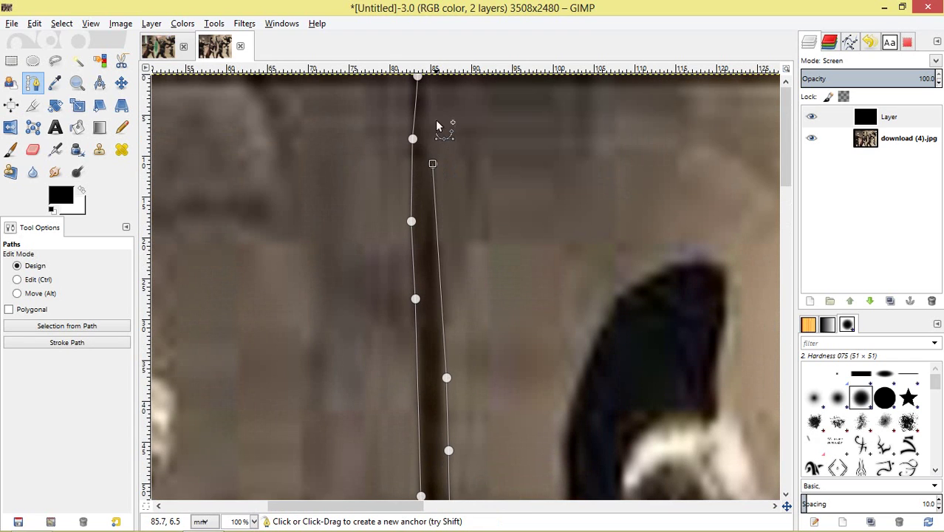
left_click(424, 86)
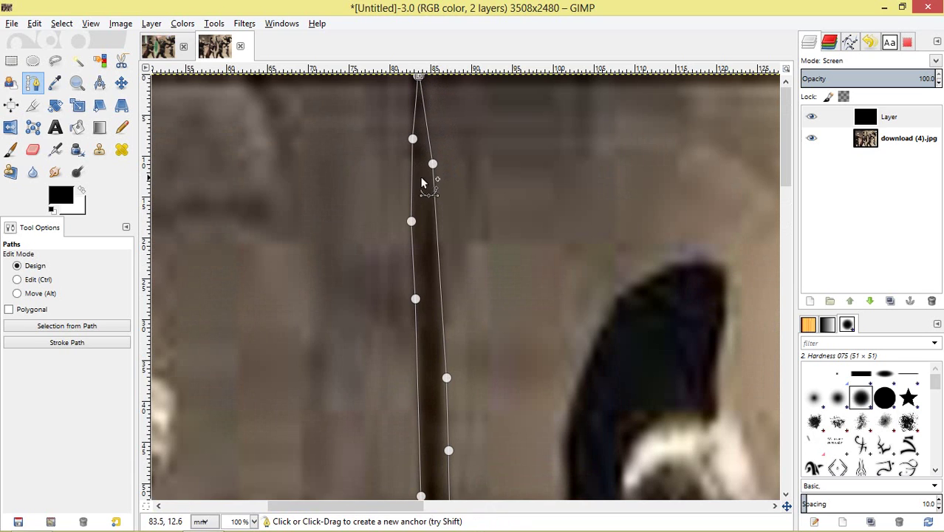
scroll(436, 151, "up", 1, "ctrl")
scroll(492, 238, "up", 4)
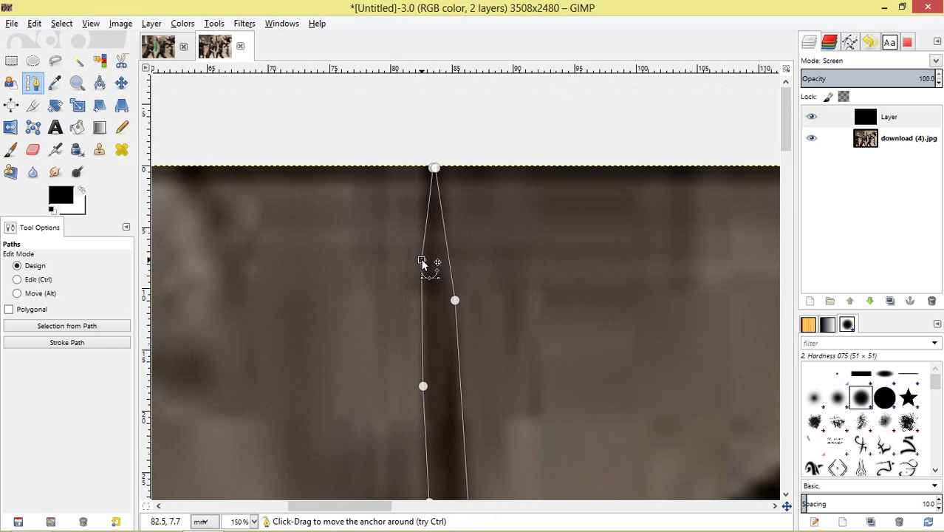
Nudge the anchors so the outline hugs both edges of the spear shaft
left_click_drag(422, 263, 423, 241)
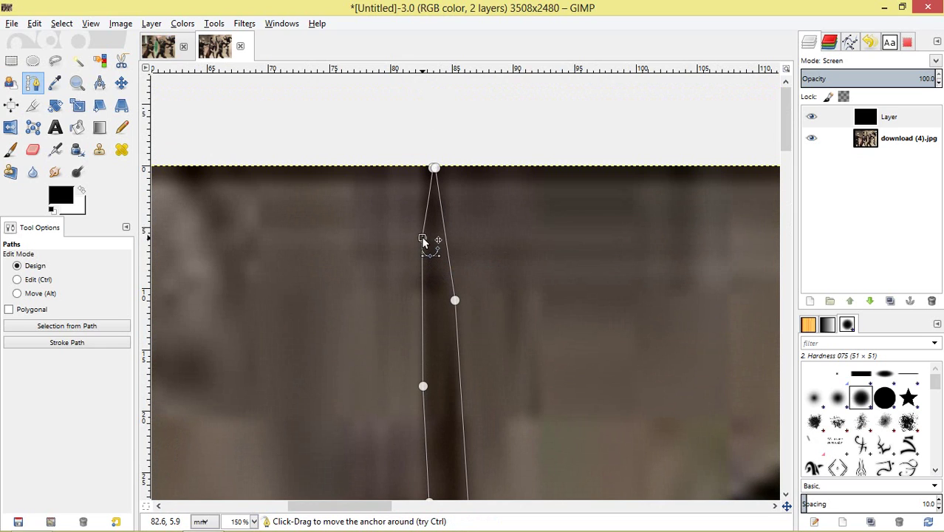
scroll(491, 272, "down", 3)
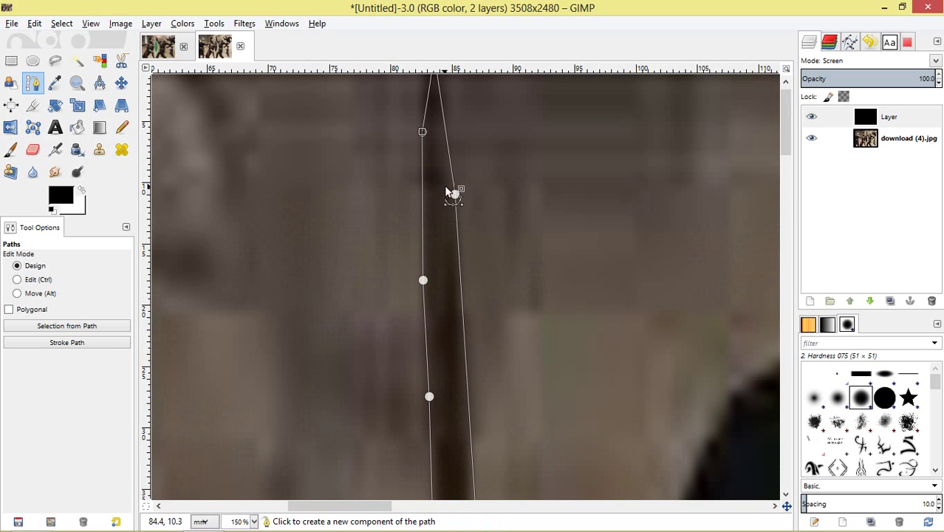
left_click(423, 281)
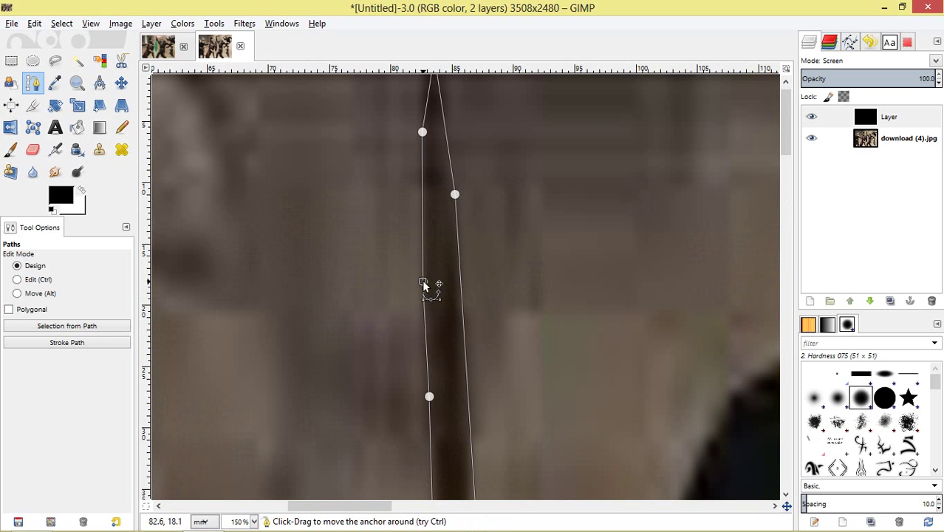
mouse_move(423, 282)
left_mouse_down()
mouse_move(431, 261)
mouse_move(428, 278)
left_mouse_up()
scroll(428, 278, "up", 3)
scroll(494, 331, "down", 4)
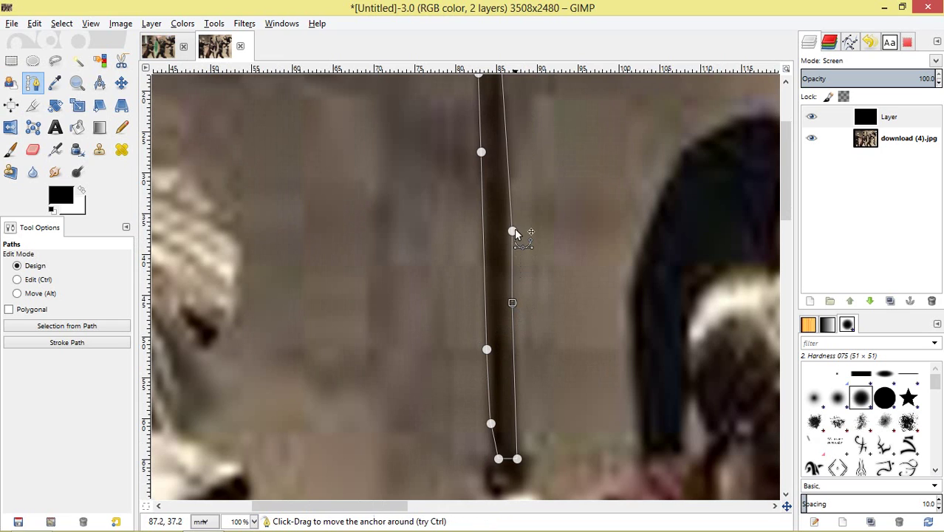
left_click_drag(513, 231, 508, 230)
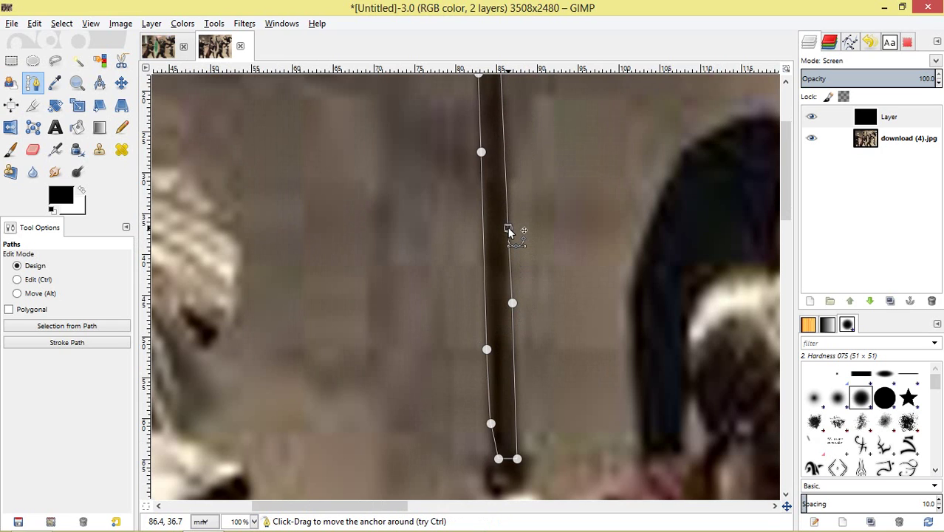
left_click_drag(512, 304, 516, 350)
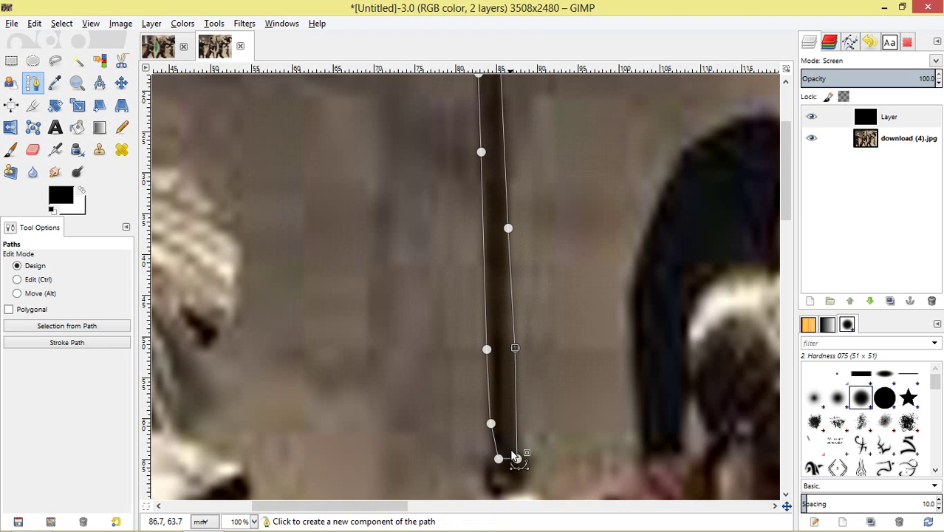
scroll(543, 388, "down", 2, "ctrl")
scroll(576, 343, "down", 1, "ctrl")
scroll(590, 337, "up", 1, "ctrl")
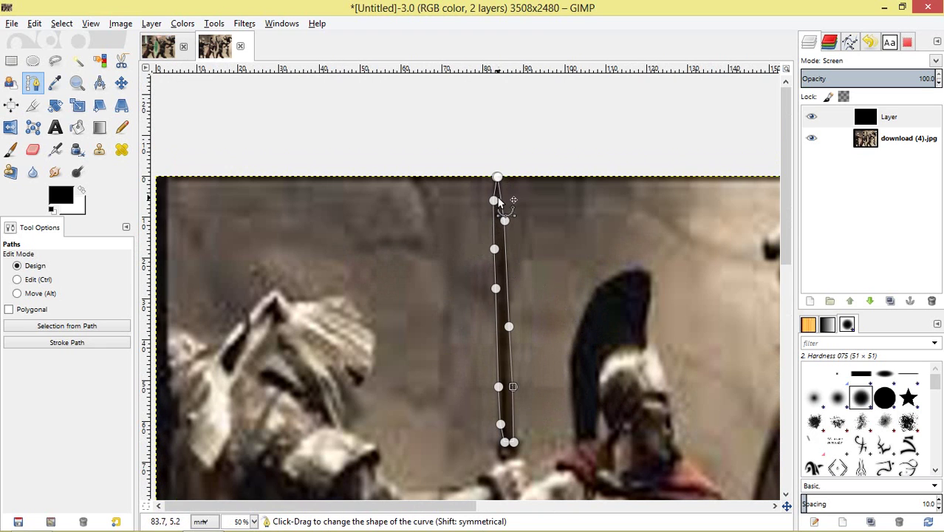
scroll(603, 233, "down", 1, "ctrl")
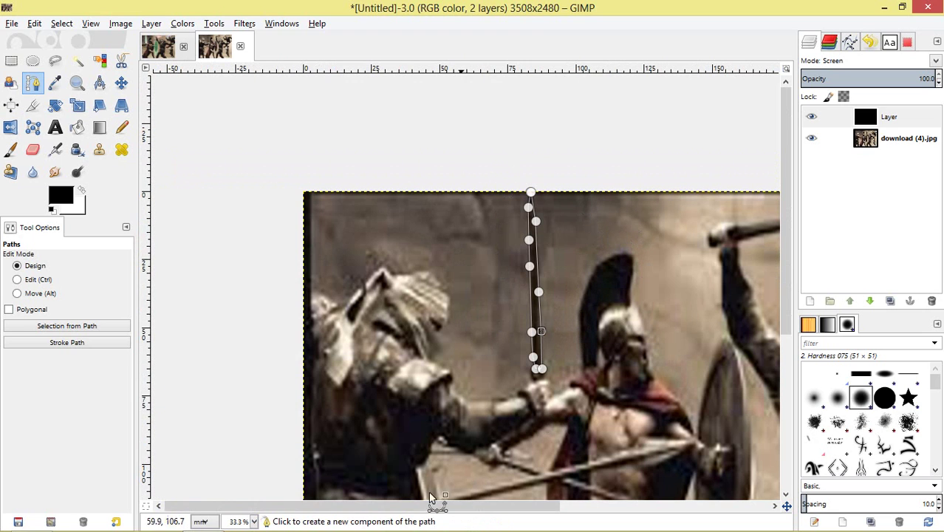
left_click_drag(390, 513, 487, 513)
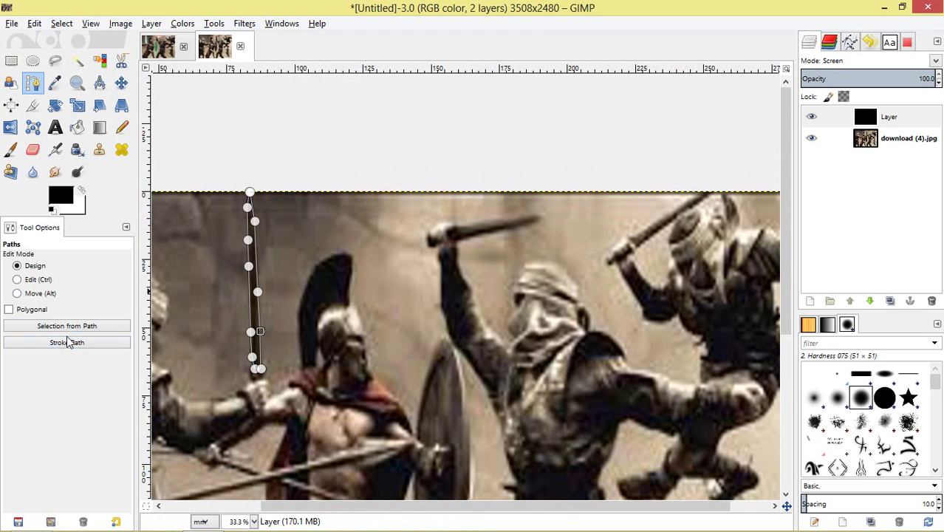
Convert the spear path to a selection and bucket-fill it with white
left_click(81, 326)
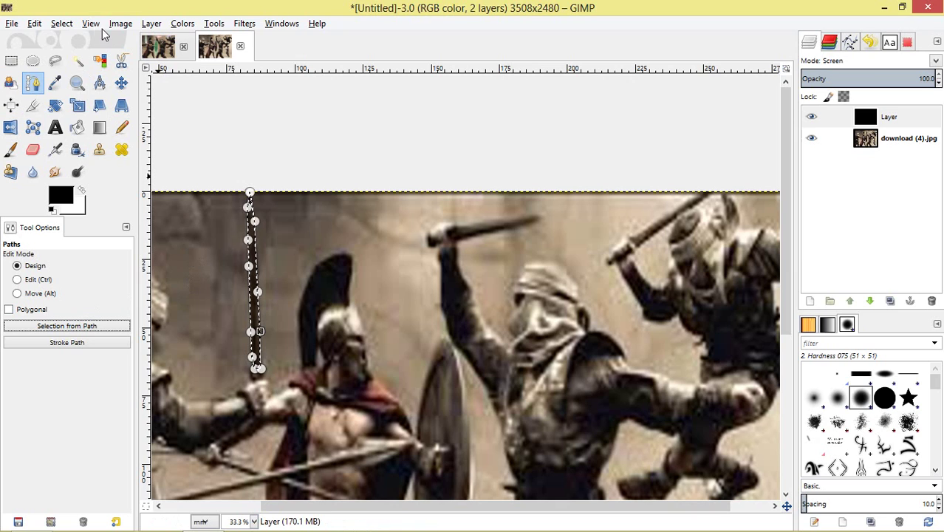
left_click(77, 127)
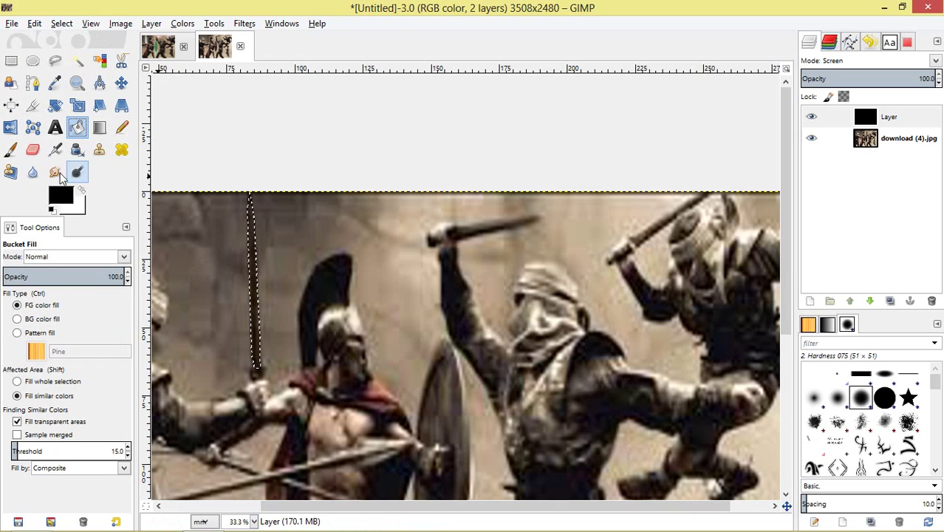
left_click(83, 192)
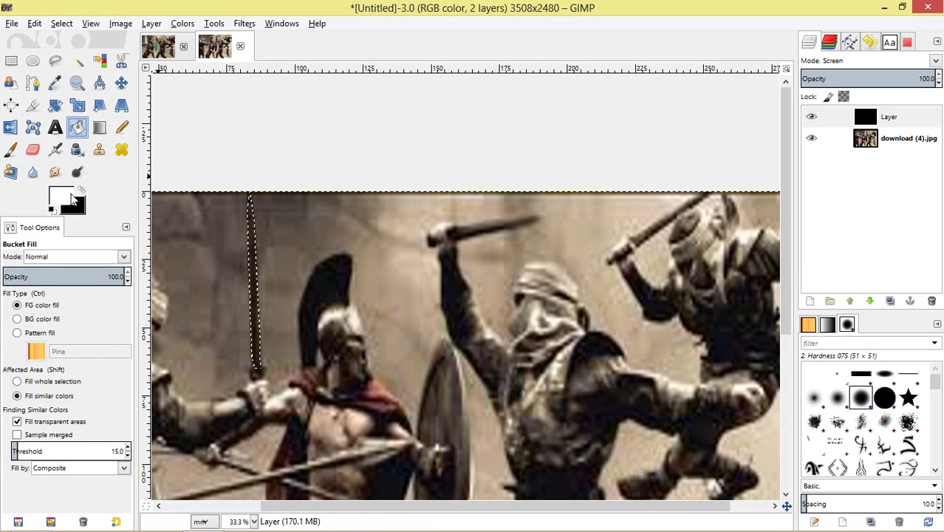
key("1")
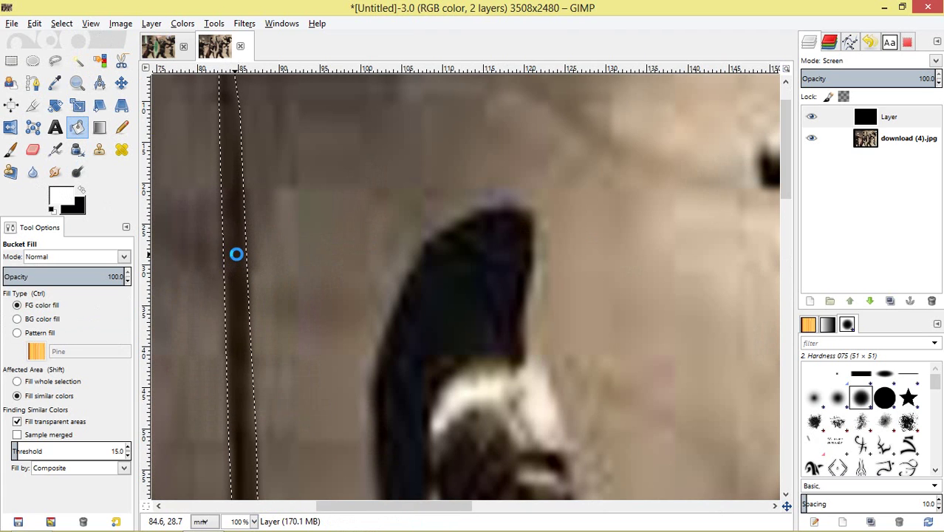
left_click(235, 255)
Restore black as the foreground colour and briefly hide the photo to check the blade
scroll(195, 244, "down", 3)
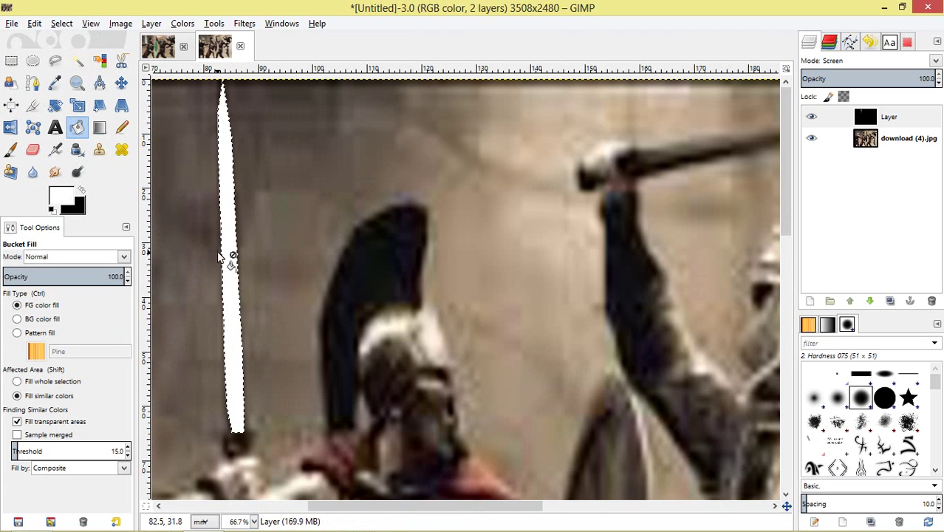
scroll(199, 241, "down", 4)
scroll(214, 238, "up", 2)
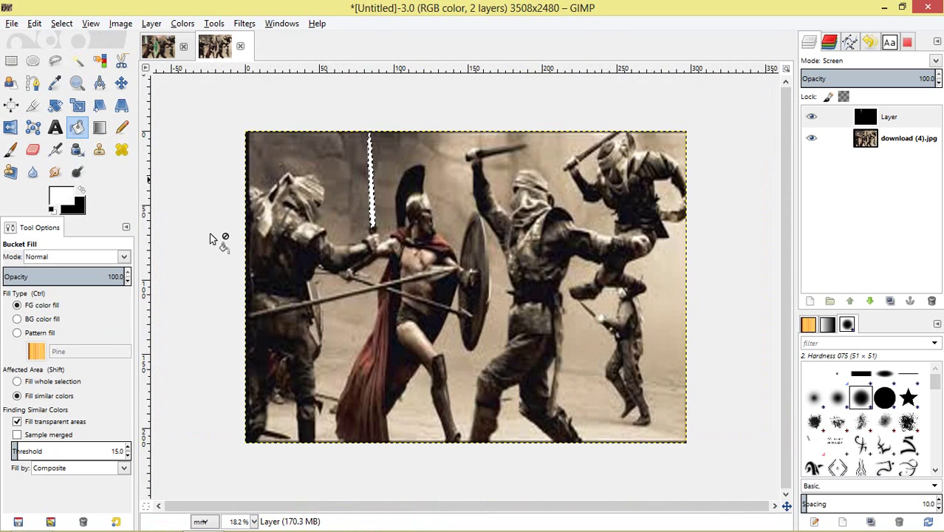
scroll(251, 222, "up", 3)
scroll(283, 217, "down", 2)
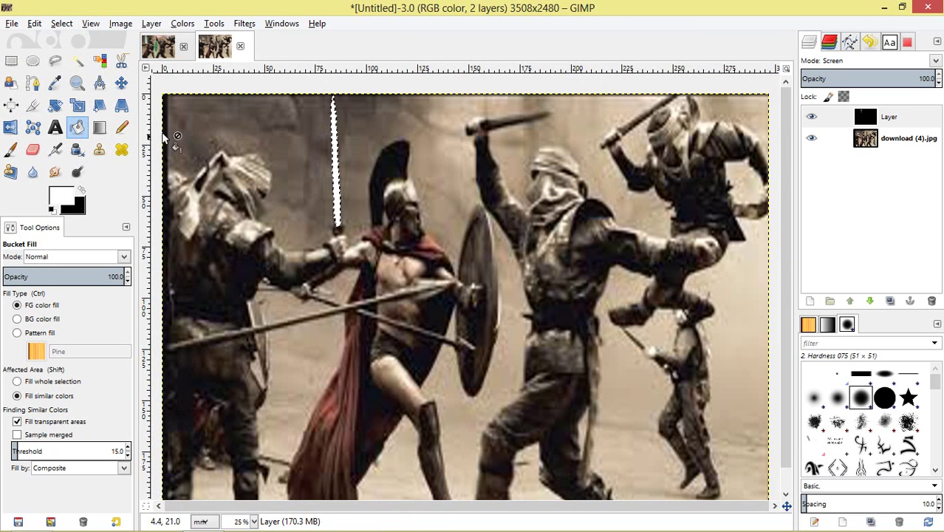
left_click(81, 191)
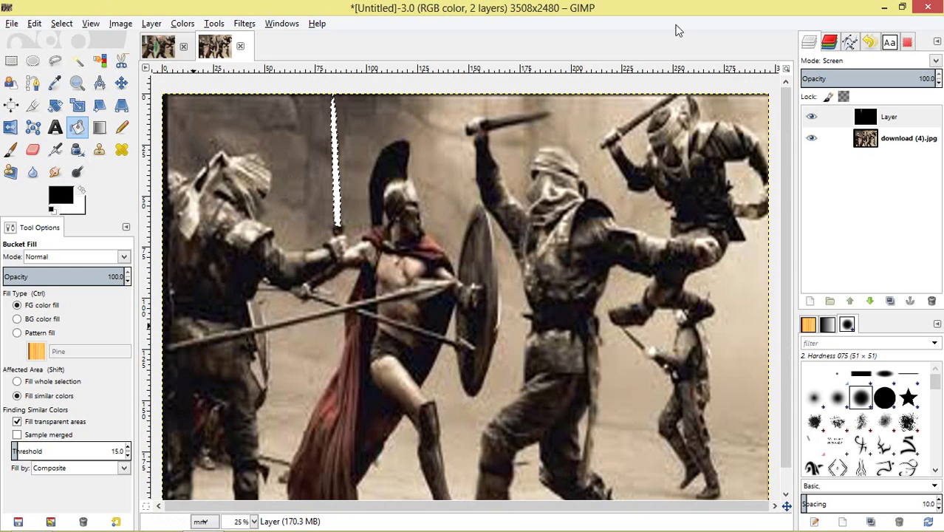
left_click(827, 116)
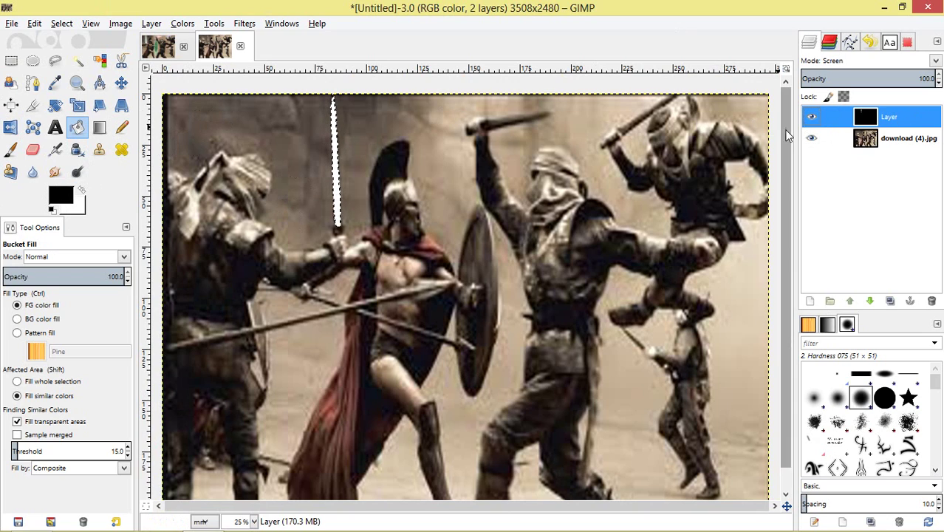
left_click(812, 140)
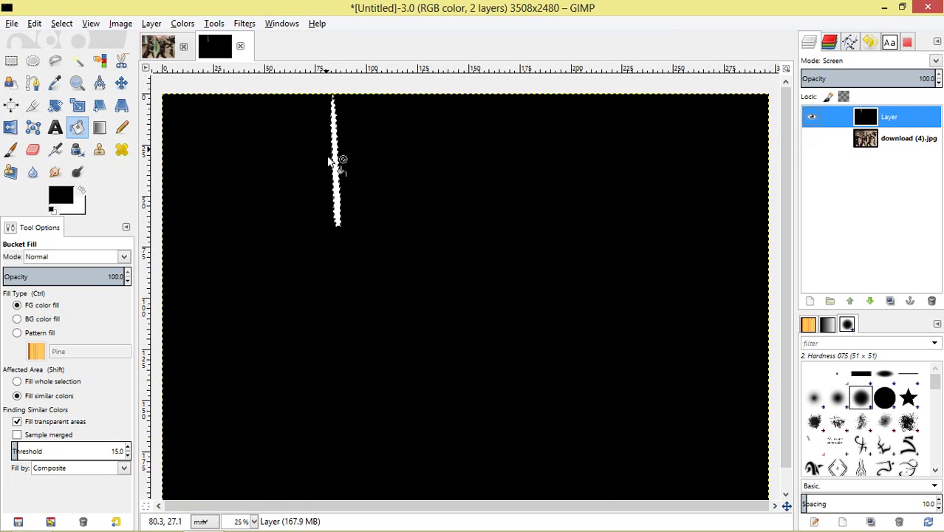
left_click(811, 138)
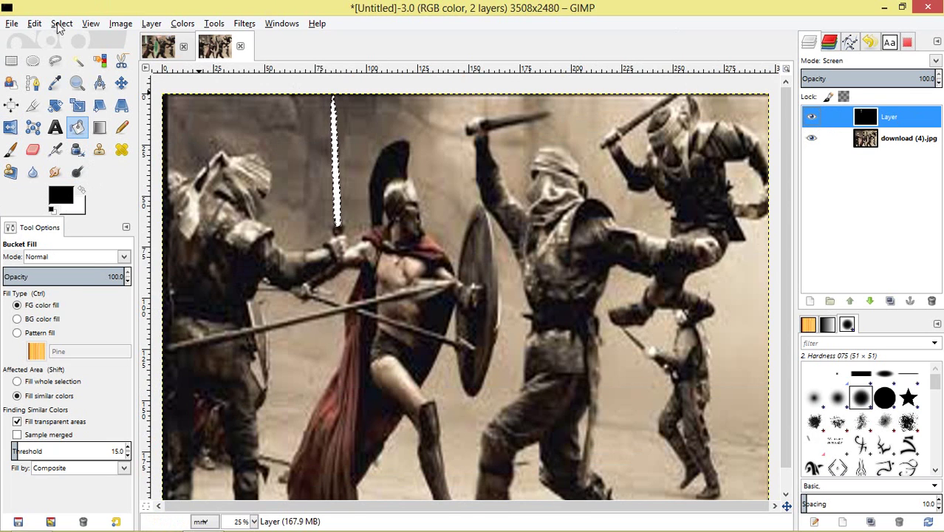
Clear the selection with Select > None
left_click(61, 24)
left_click(70, 41)
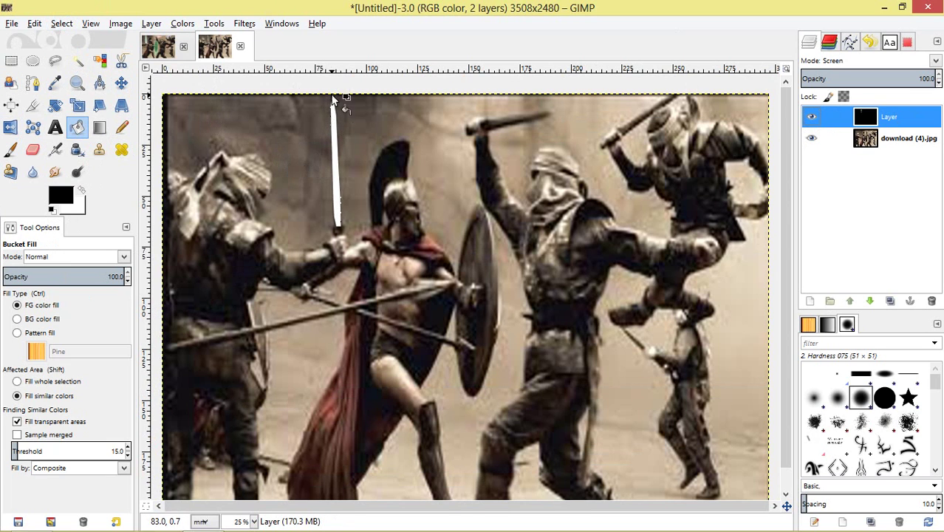
scroll(332, 175, "up", 1)
scroll(358, 184, "down", 2)
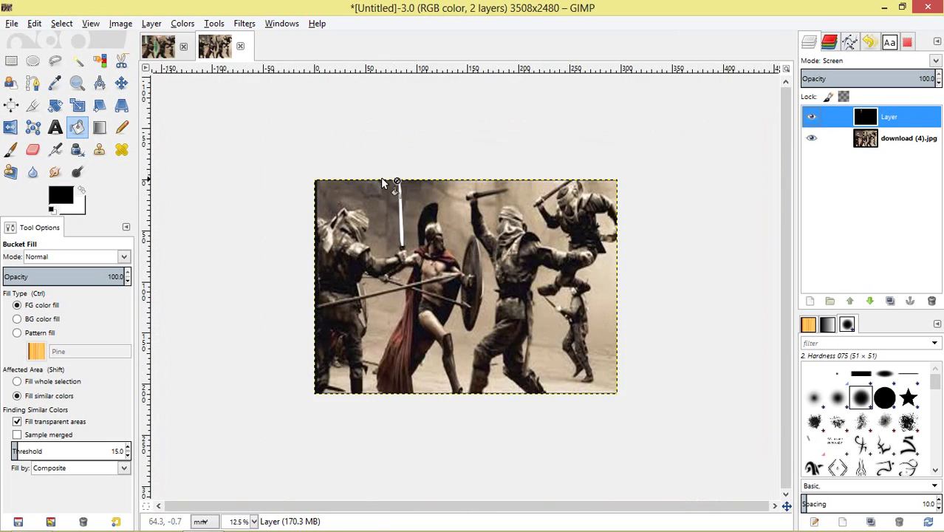
scroll(278, 145, "up", 1)
scroll(699, 262, "down", 1)
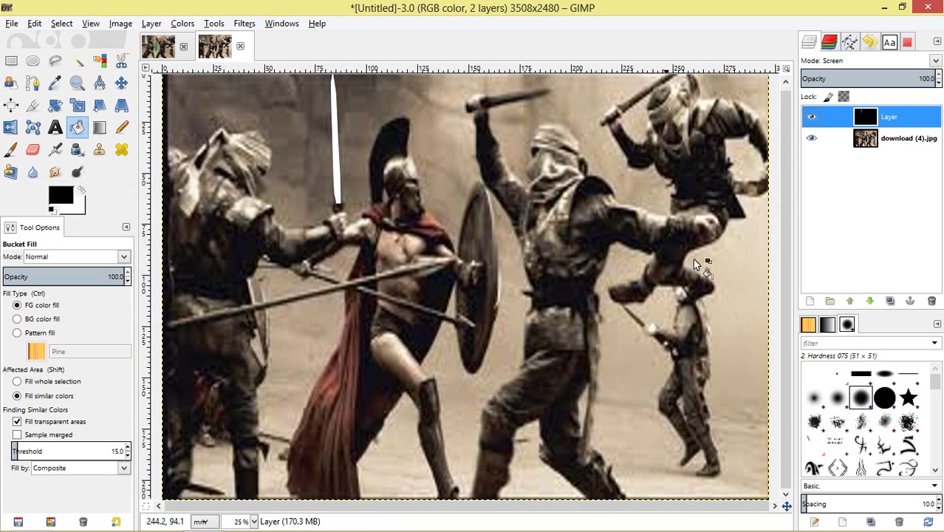
Duplicate the white blade layer twice and rename the original 'Blue Light Saber'
left_click(890, 300)
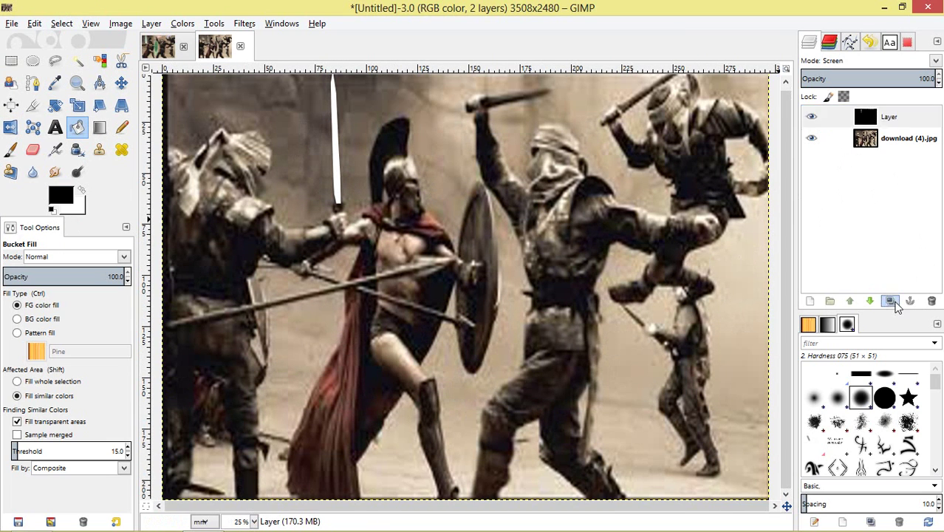
left_click(890, 301)
left_click(883, 158)
right_click(881, 154)
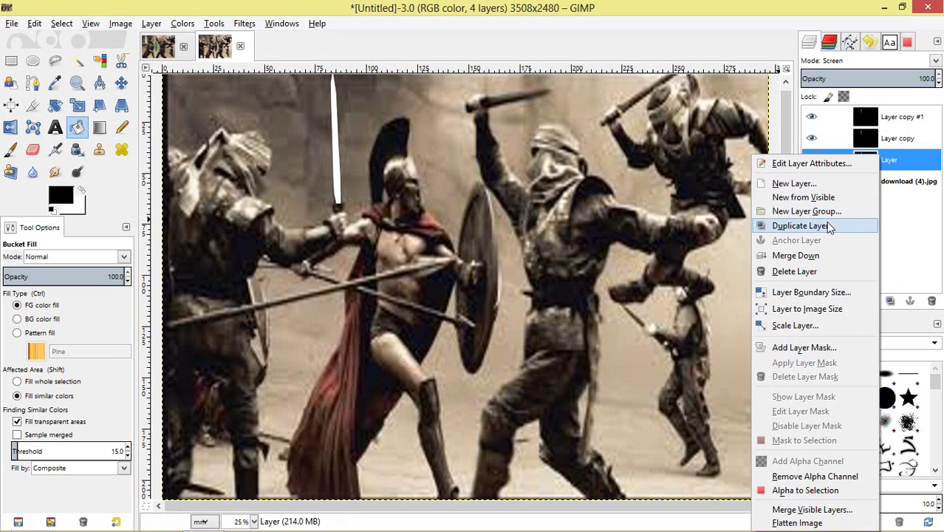
left_click(806, 164)
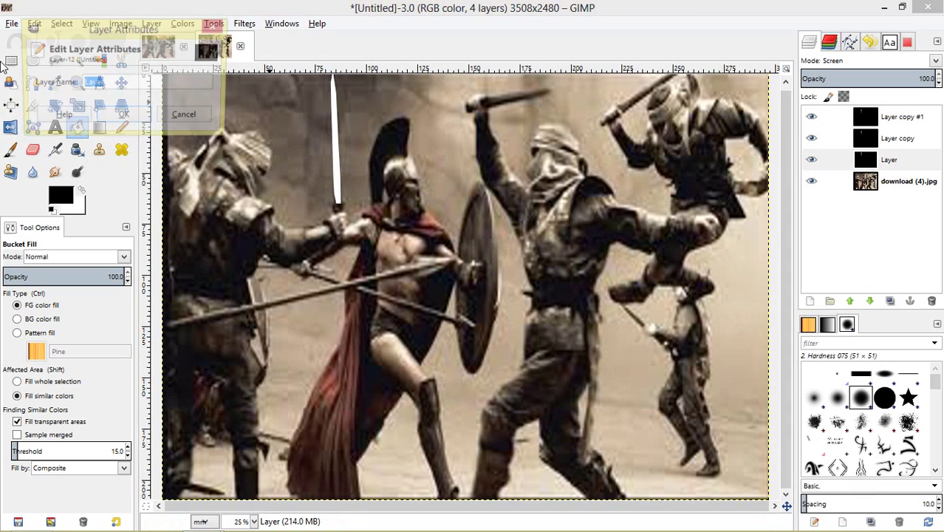
key("BackSpace")
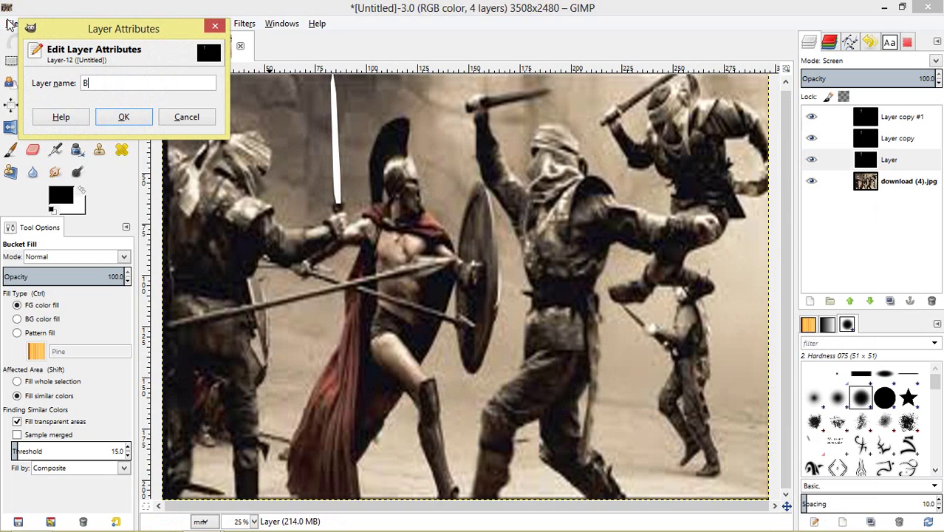
type("Blue Light Saber")
key("Return")
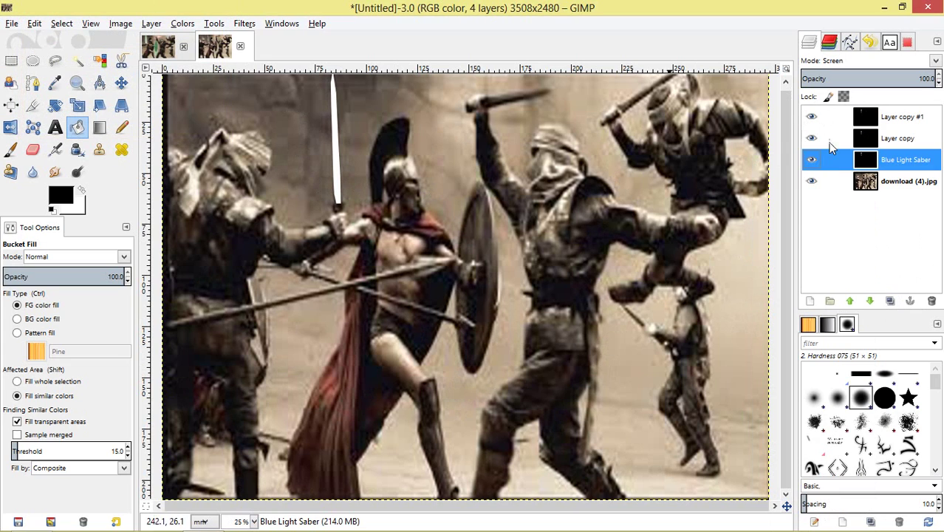
Delete the leftover Layer copy and Layer copy #1 layers
left_click(898, 139)
left_click(901, 117)
left_click(914, 140)
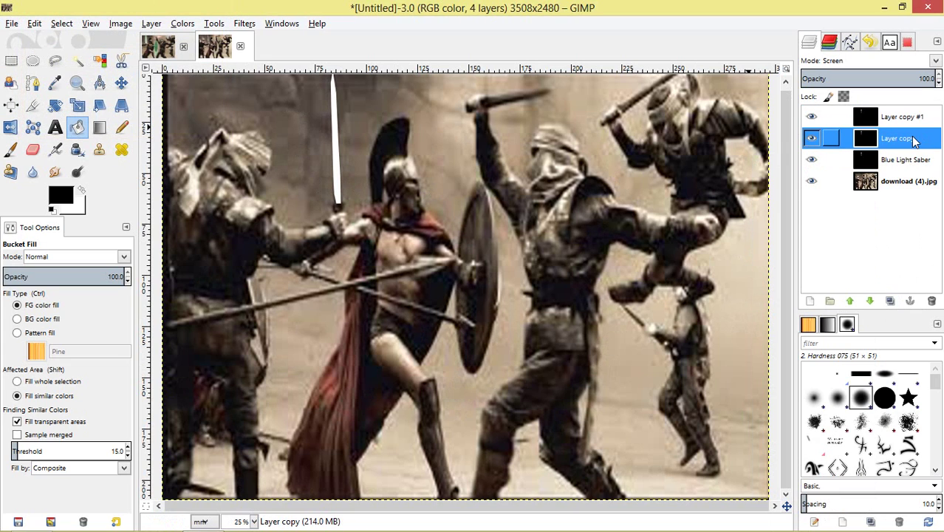
key("Delete")
left_click(901, 117)
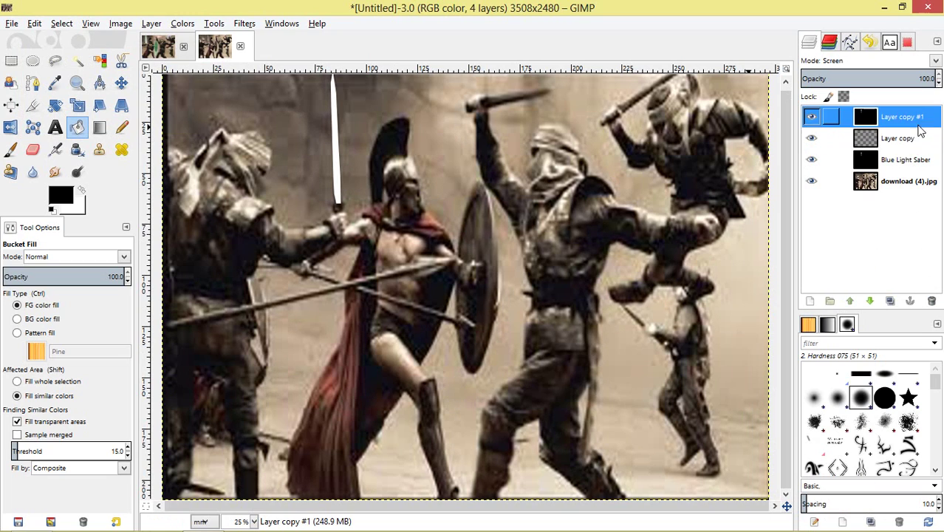
left_click(932, 301)
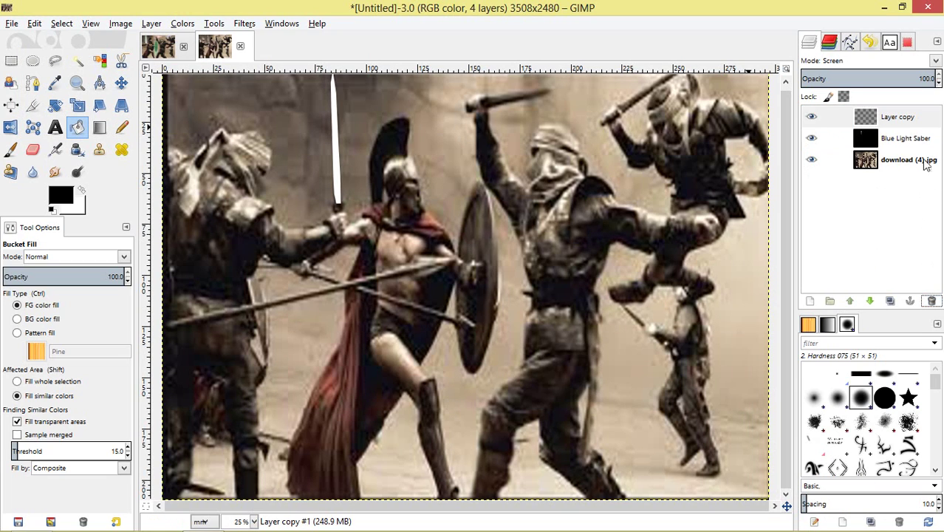
left_click(932, 301)
Duplicate Blue Light Saber twice and make the original layer active
left_click(891, 301)
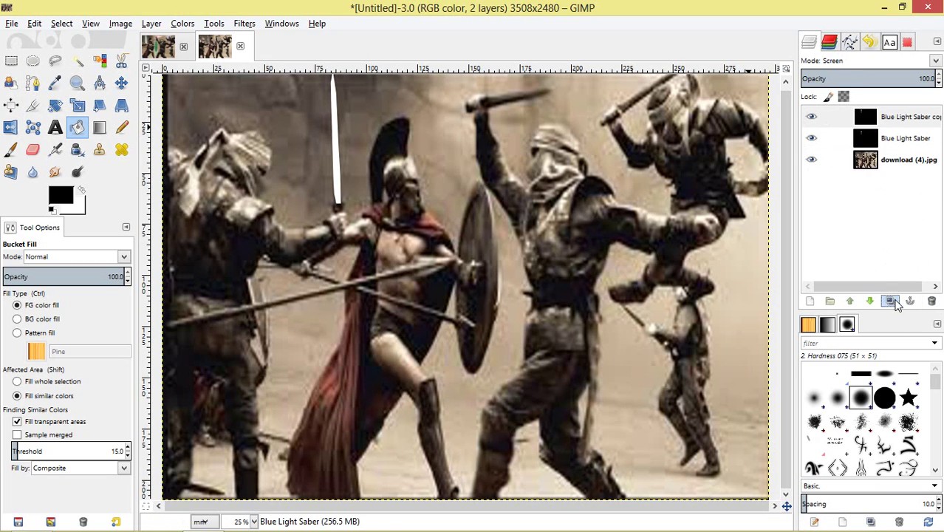
left_click(890, 301)
left_click(903, 163)
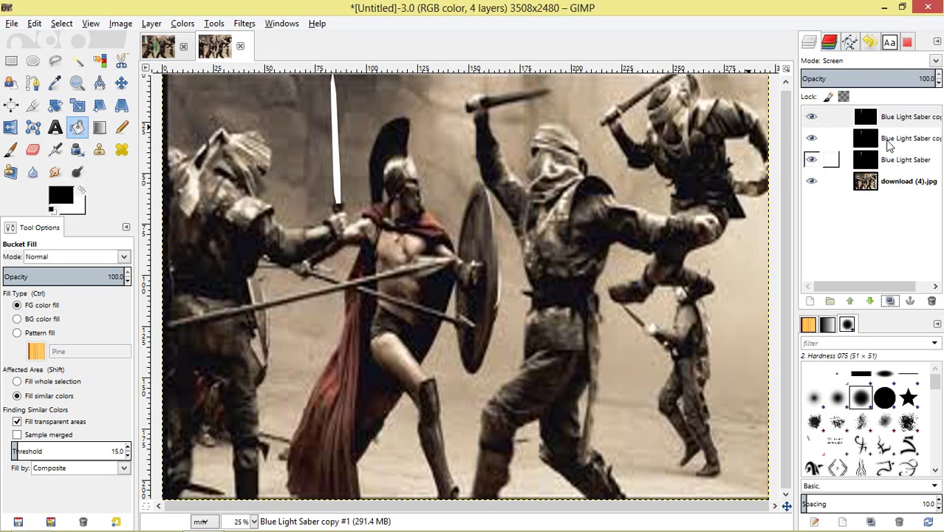
left_click(902, 167)
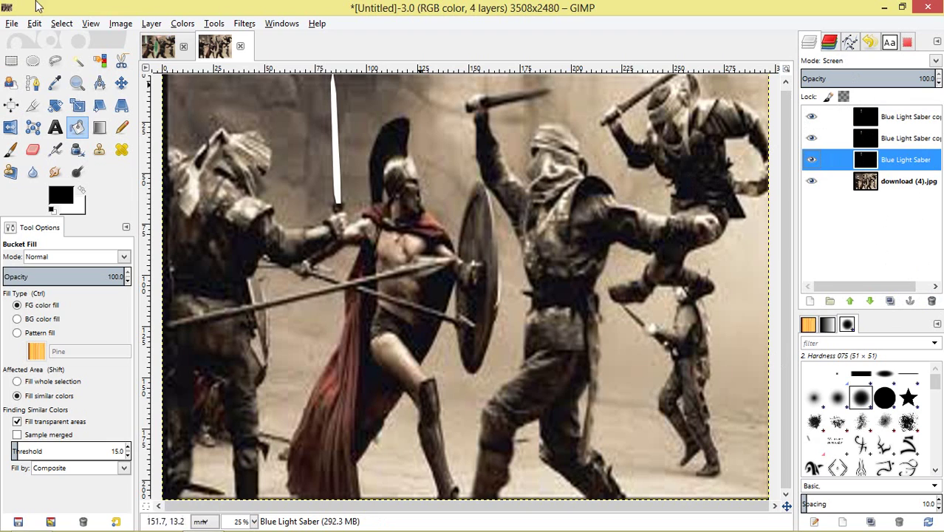
Blur the Blue Light Saber layer with a 5 px Gaussian Blur, then go fullscreen with F11
left_click(239, 25)
mouse_move(304, 93)
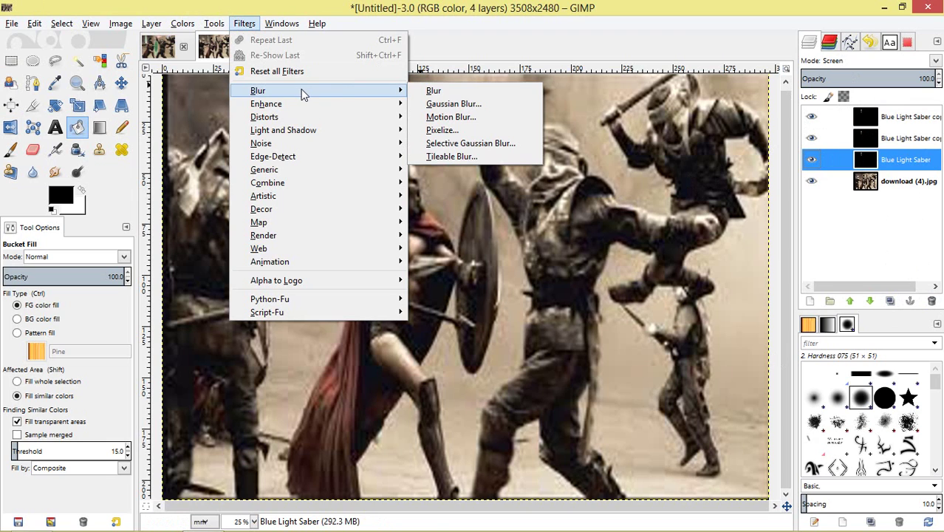
left_click(459, 104)
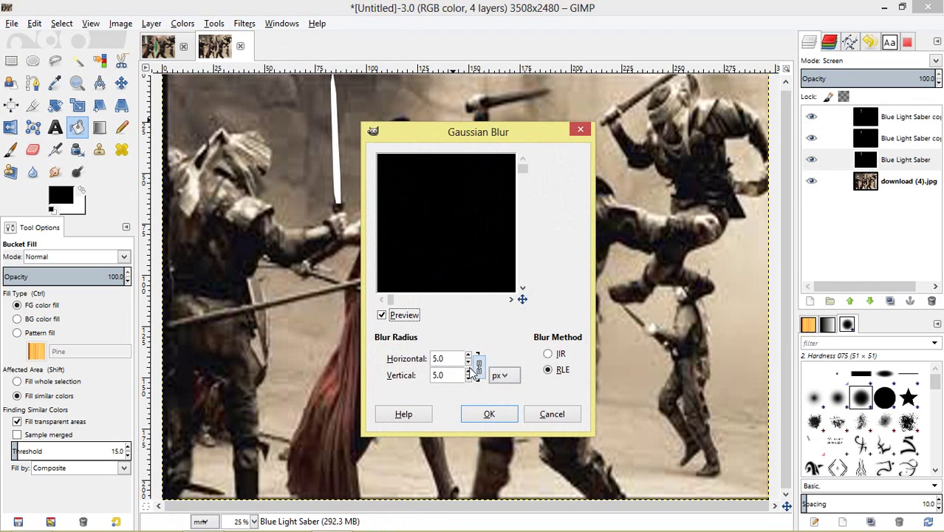
left_click_drag(523, 299, 535, 311)
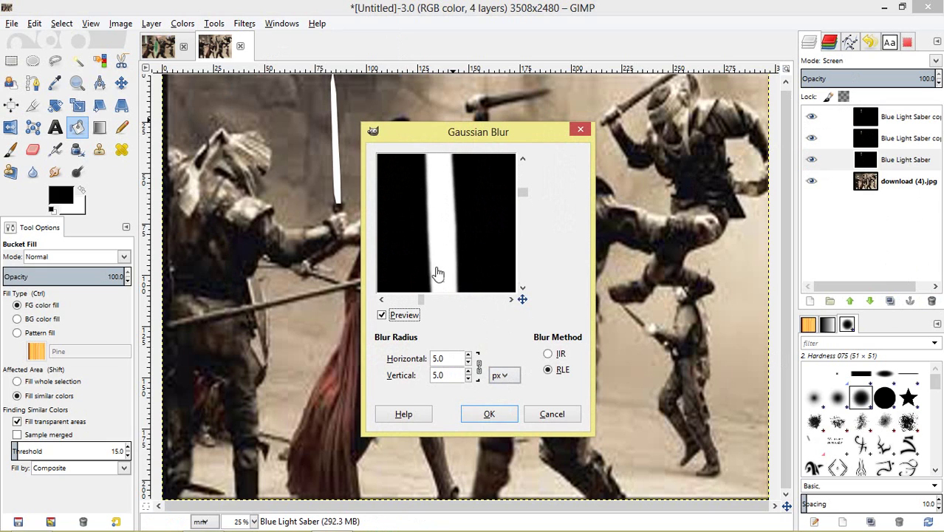
left_click(489, 414)
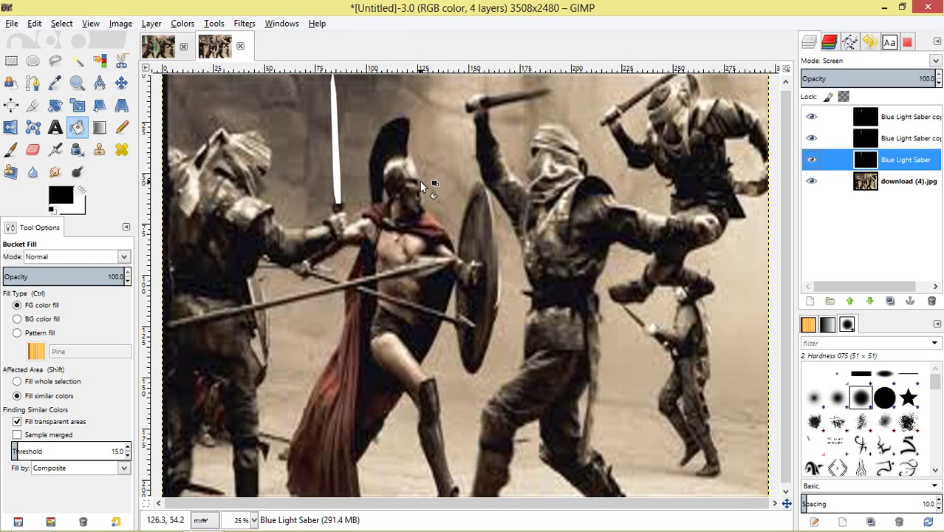
key("F11")
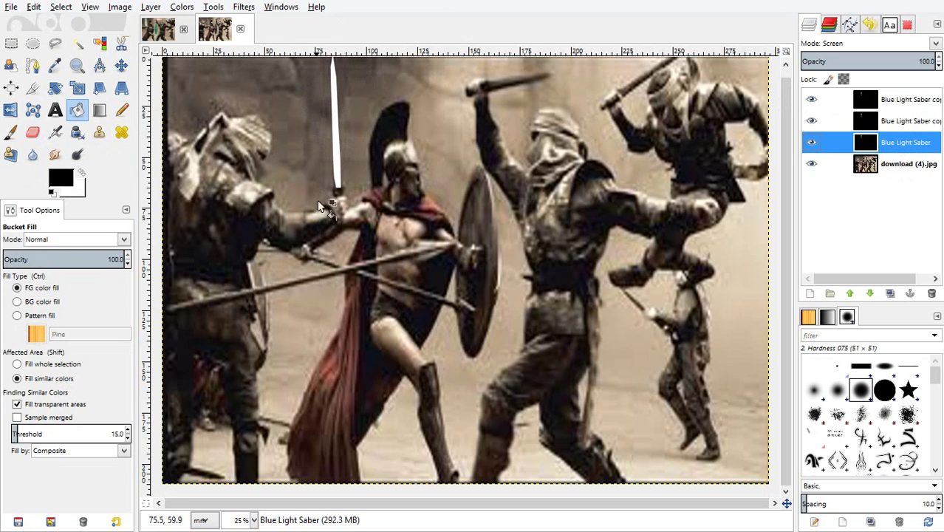
Apply a 20 px Gaussian Blur to the Blue Light Saber copy layer via Re-Show Gaussian Blur
left_click(914, 125)
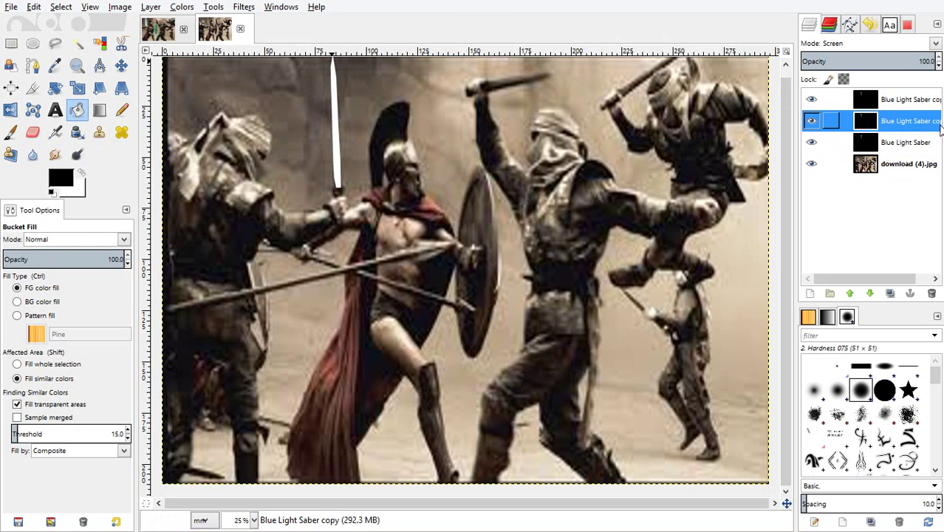
left_click_drag(932, 127, 923, 126)
left_click_drag(816, 122, 827, 140)
left_click(244, 6)
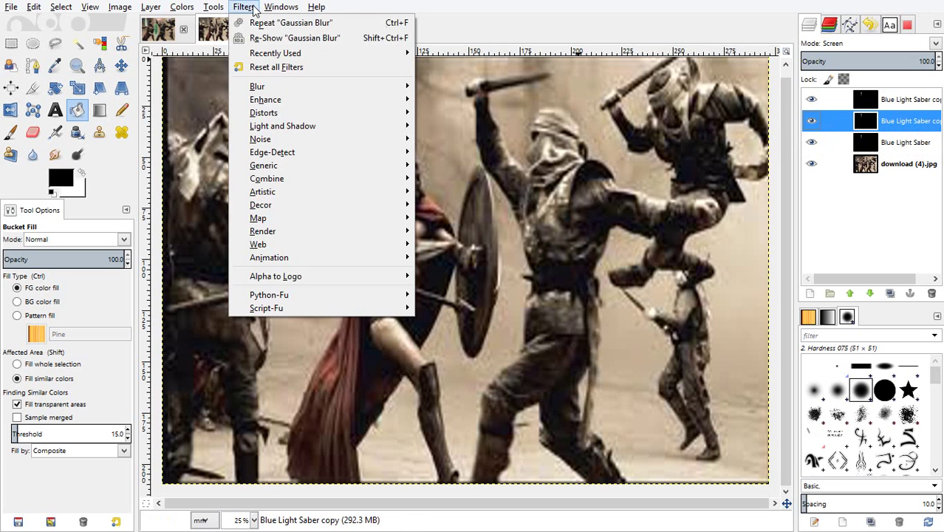
left_click(311, 23)
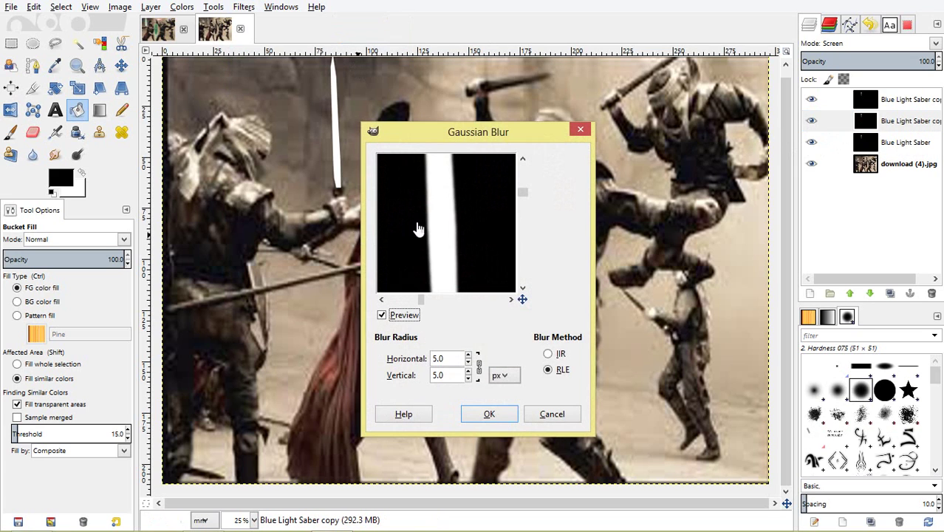
double_click(456, 362)
type("20")
key("Return")
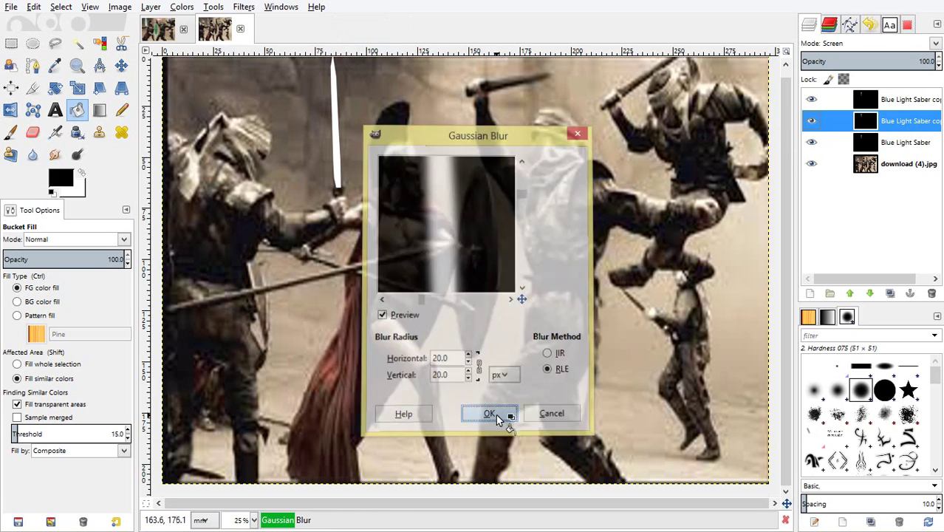
left_click(491, 414)
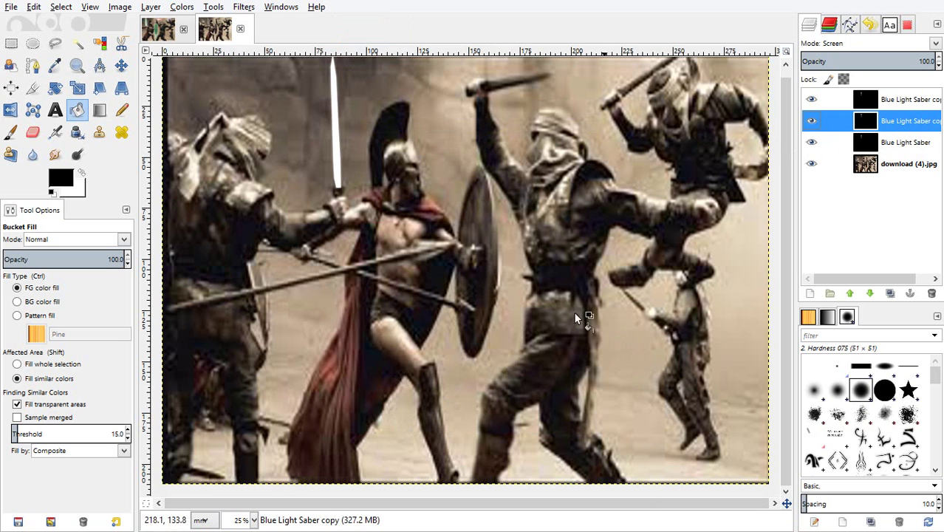
scroll(394, 166, "down", 1)
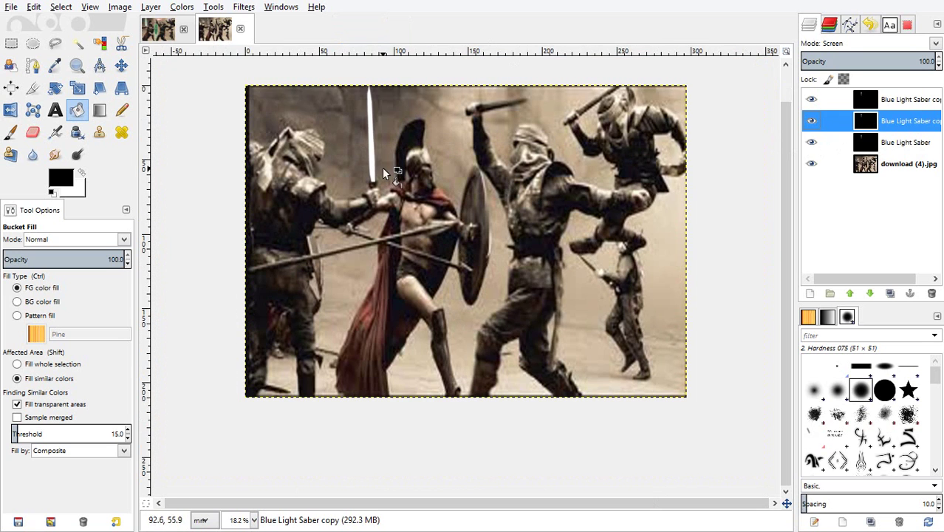
scroll(383, 167, "up", 5)
scroll(362, 228, "down", 6)
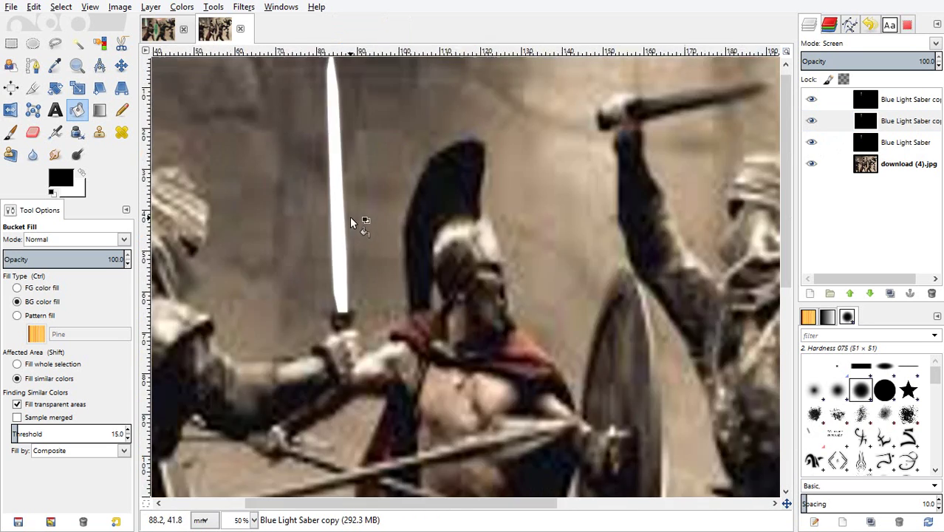
scroll(430, 177, "up", 2)
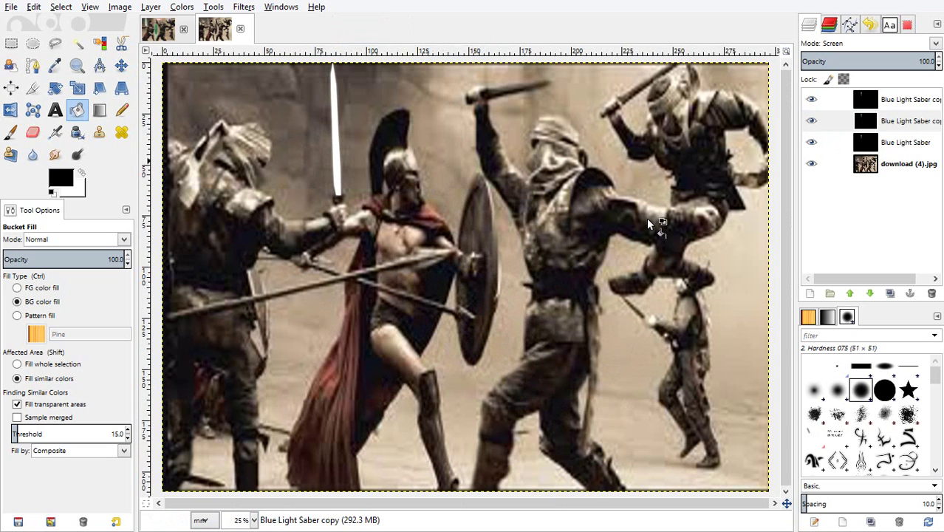
Give the top Blue Light Saber copy #1 layer a 40 px Gaussian Blur
left_click(897, 103)
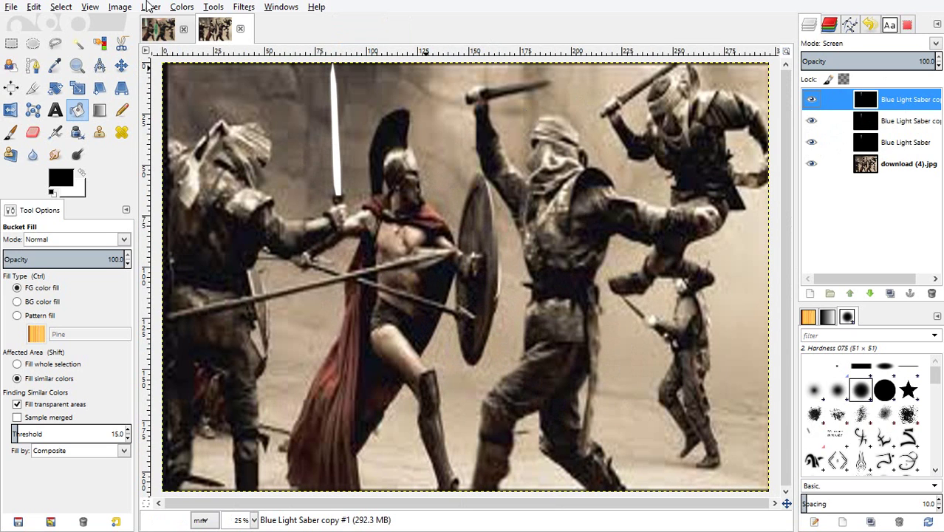
left_click(240, 9)
left_click(310, 39)
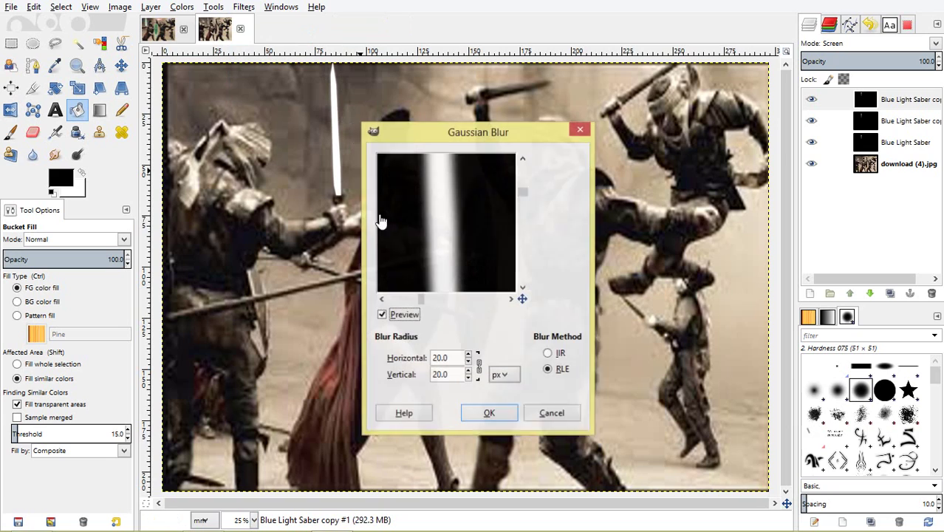
left_click(446, 358)
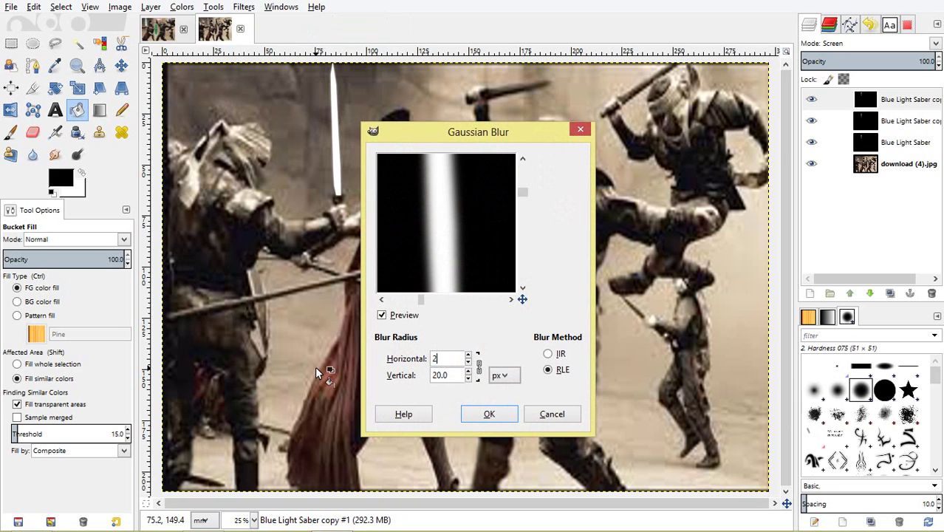
key("Tab")
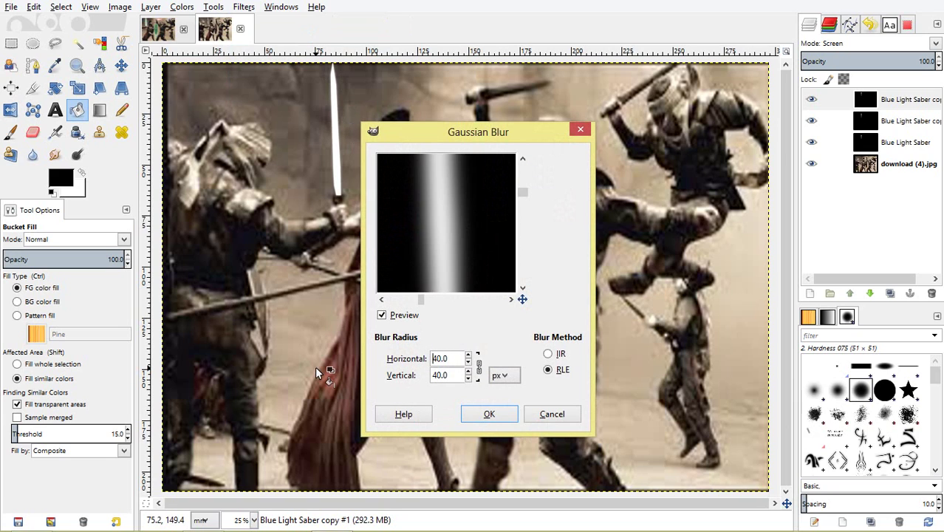
left_click(489, 413)
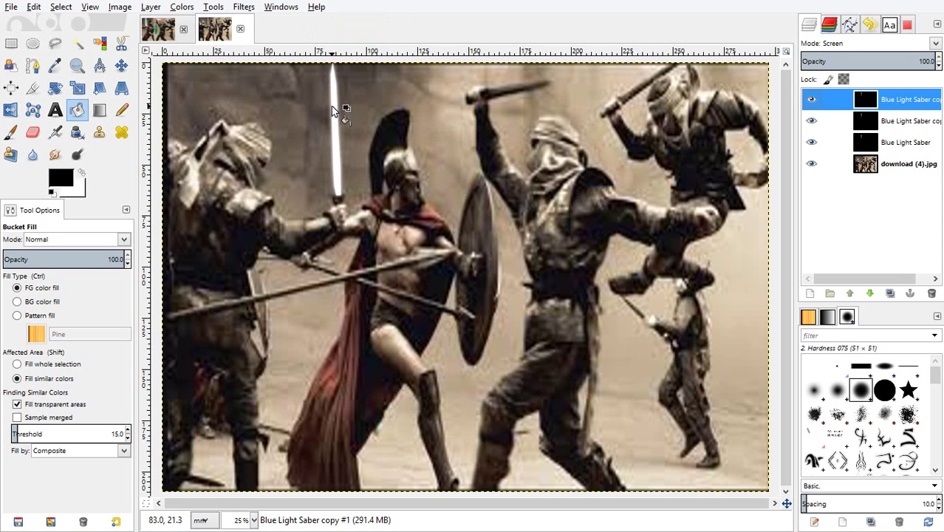
scroll(331, 106, "up", 6)
scroll(331, 106, "up", 2)
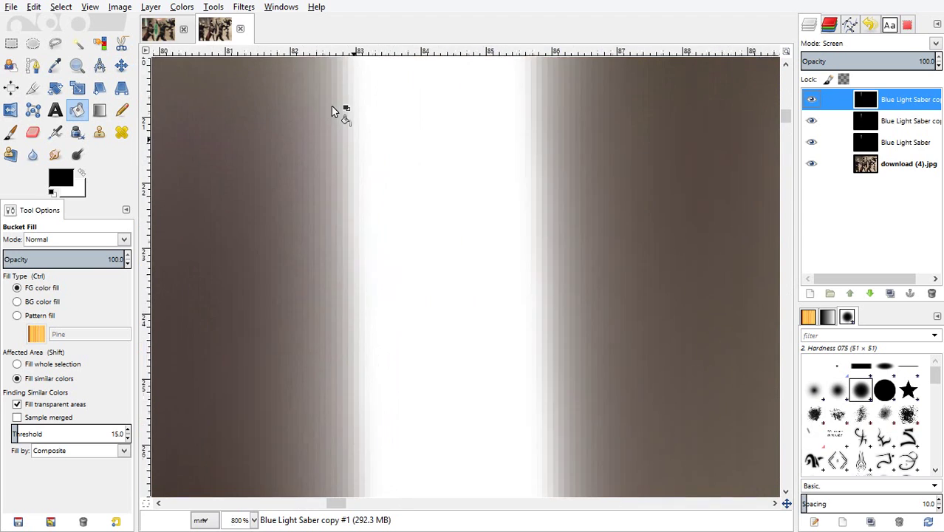
scroll(331, 106, "down", 4)
scroll(331, 106, "down", 4)
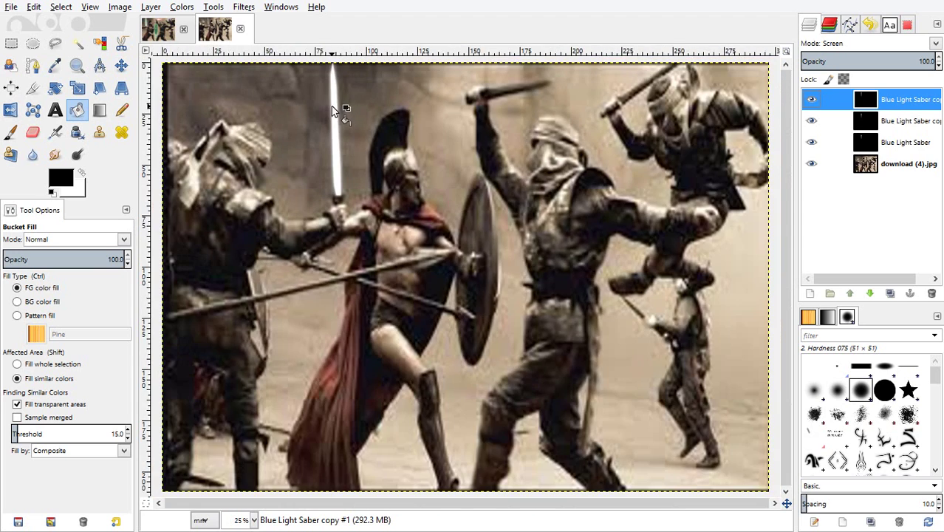
scroll(337, 106, "up", 5)
scroll(450, 239, "down", 3)
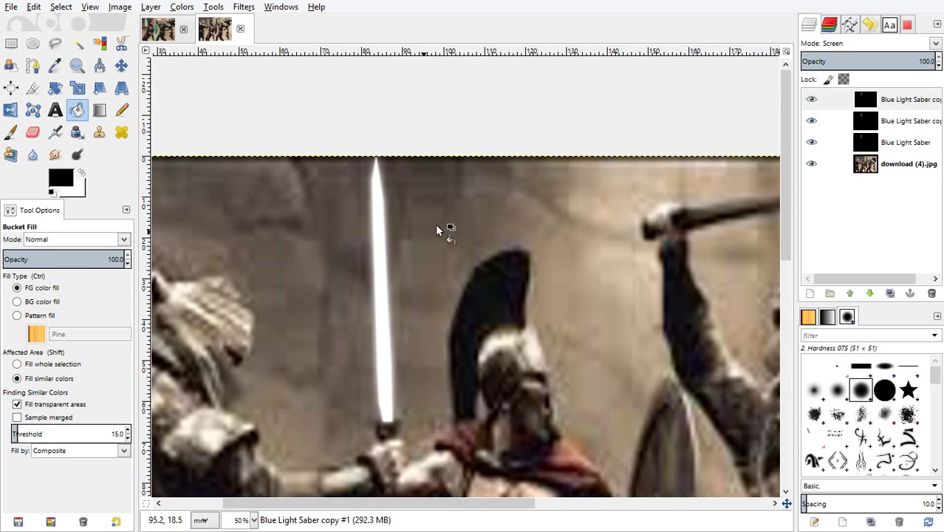
Delete the top saber copy layer and set the remaining copy to Screen mode
right_click(900, 101)
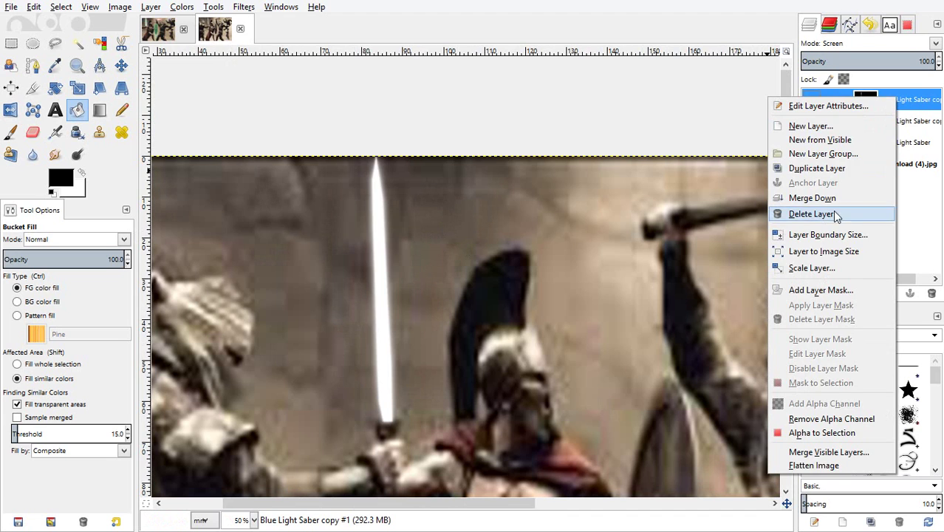
left_click(810, 214)
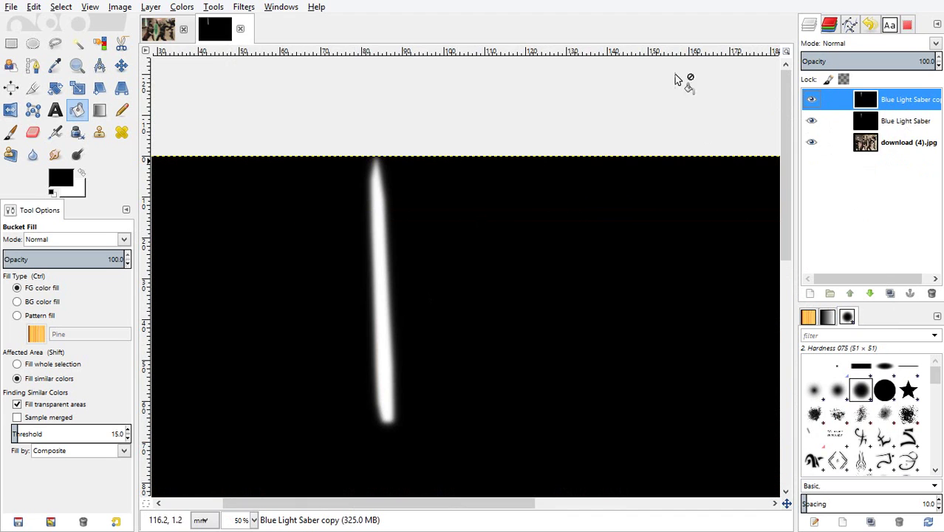
scroll(618, 236, "down", 5)
scroll(609, 234, "up", 2)
left_click(887, 43)
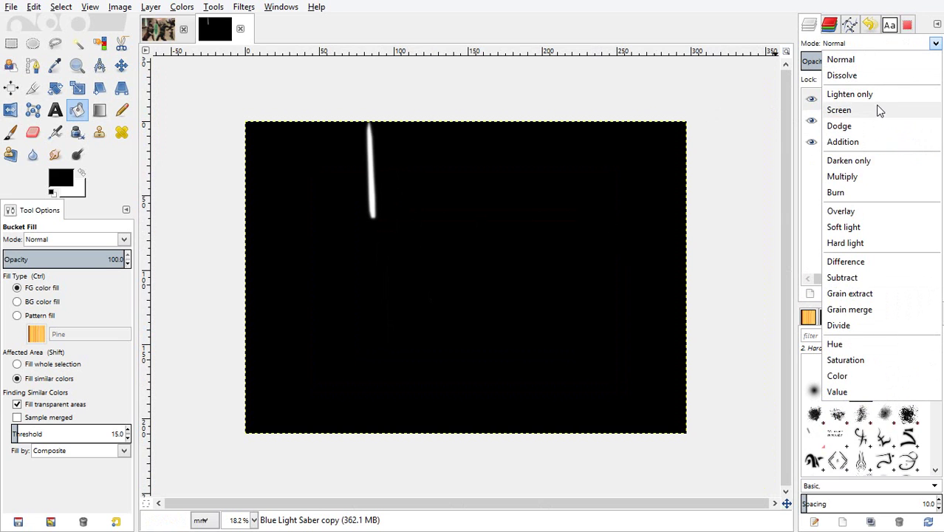
left_click(876, 110)
Merge the saber copy down into Blue Light Saber and set it to Screen mode
right_click(869, 98)
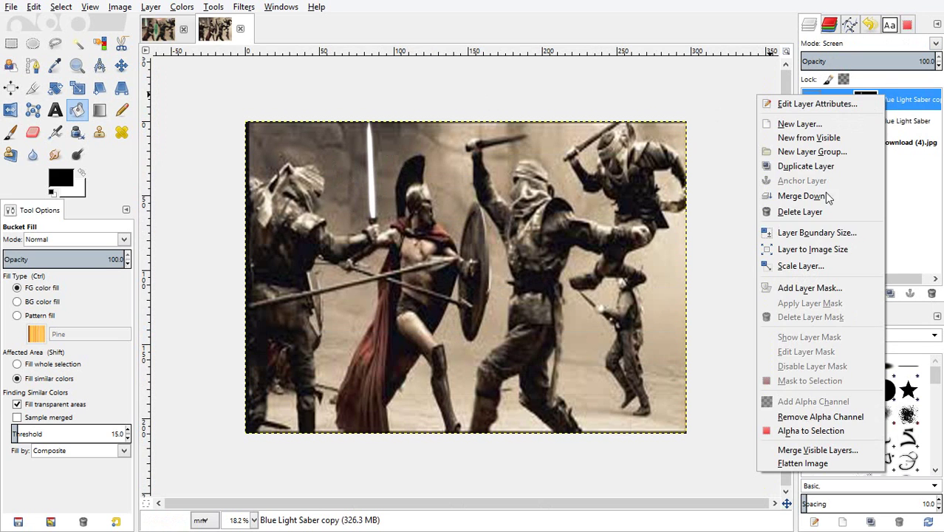
left_click(832, 197)
left_click(890, 44)
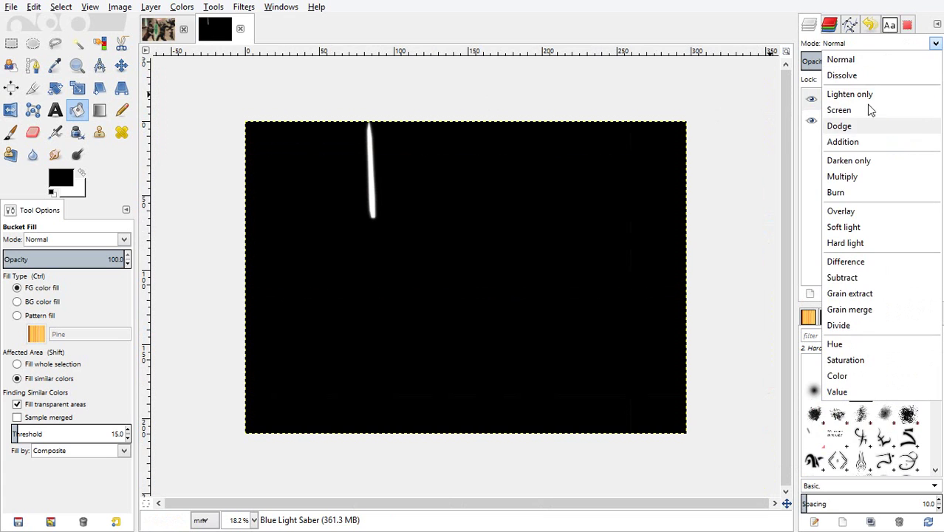
left_click(868, 109)
key("plus")
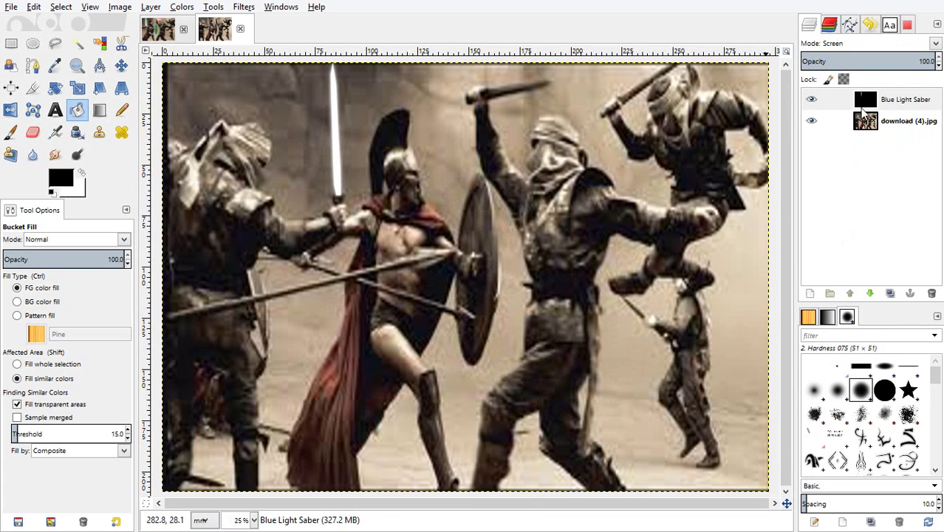
Duplicate and merge down the Blue Light Saber layer twice more to brighten it
left_click(891, 295)
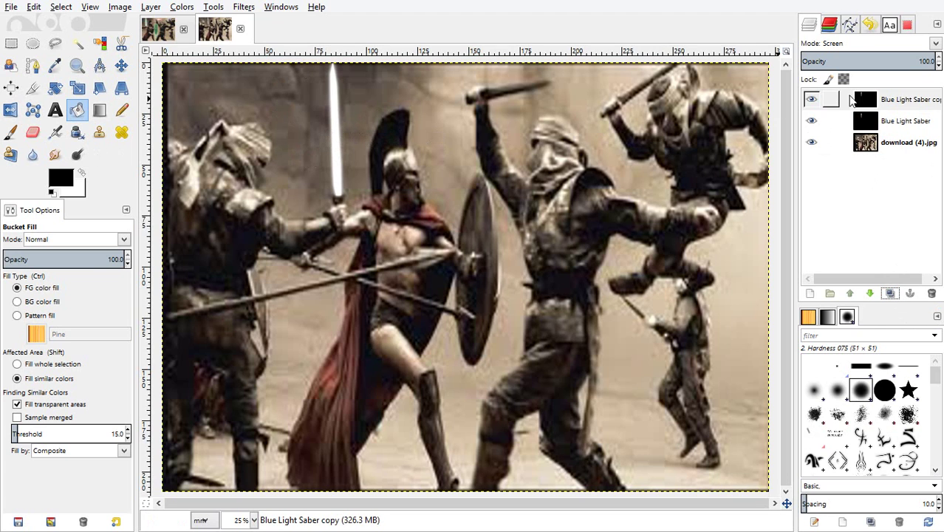
right_click(852, 102)
left_click(785, 192)
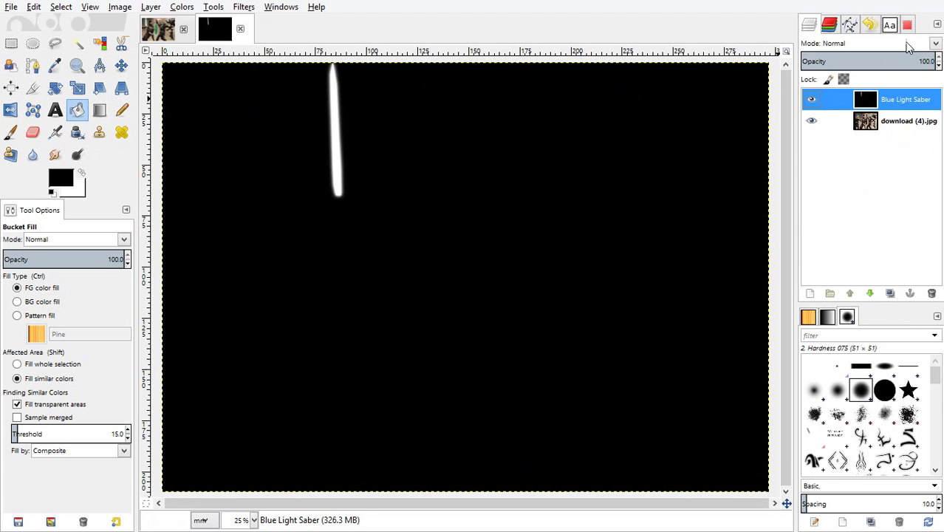
left_click(909, 44)
left_click(831, 109)
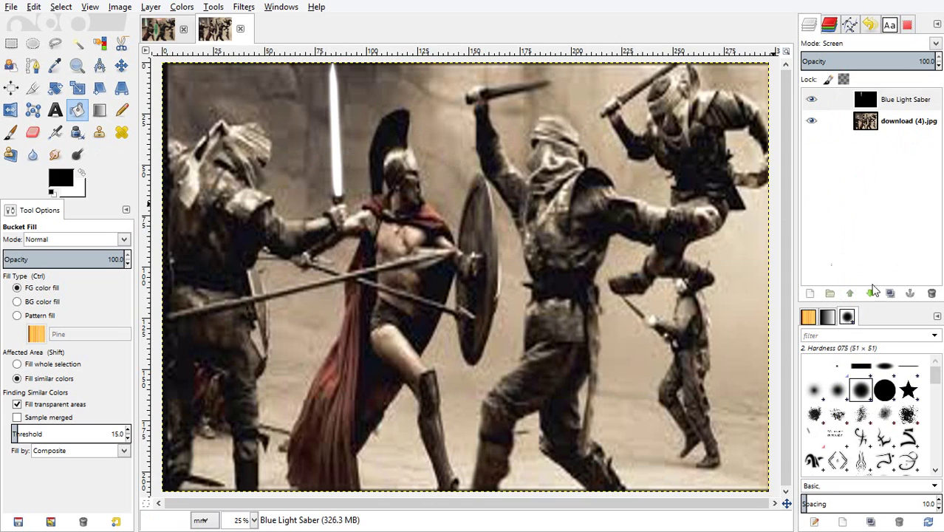
left_click(891, 293)
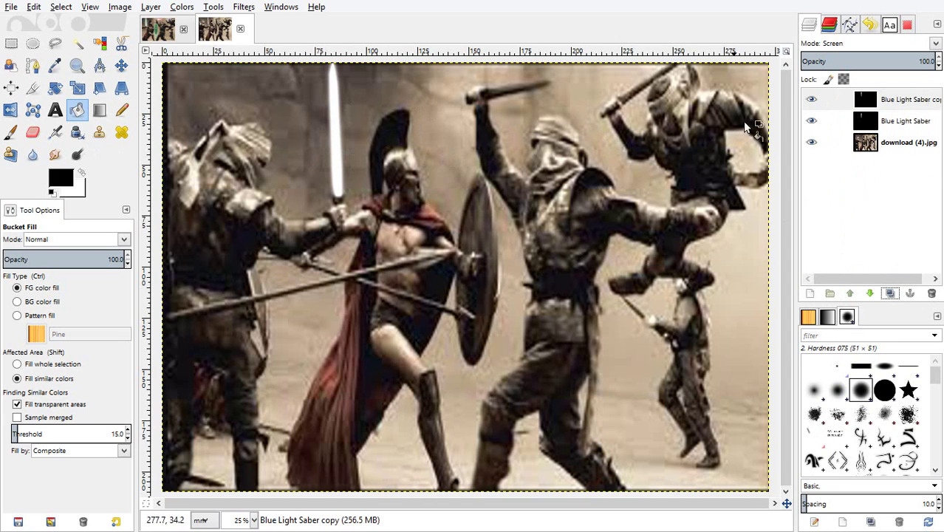
right_click(898, 103)
left_click(817, 201)
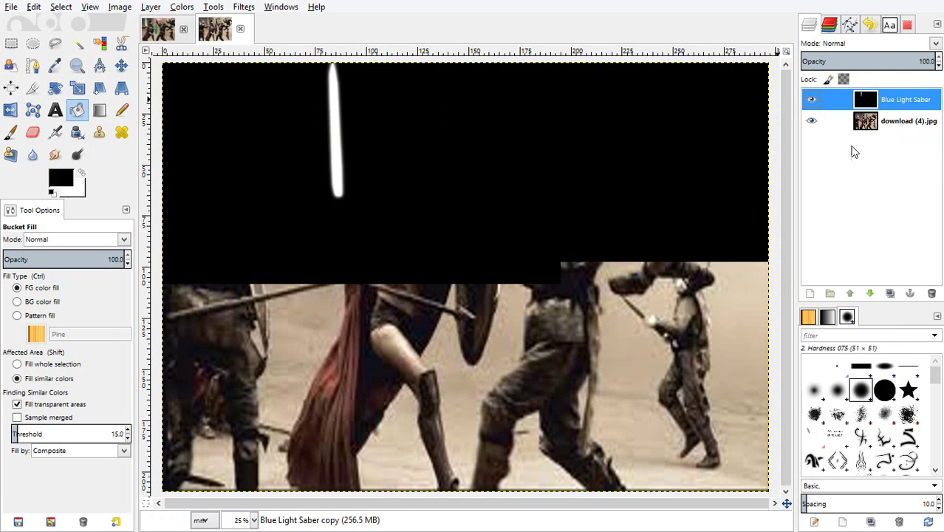
left_click(908, 45)
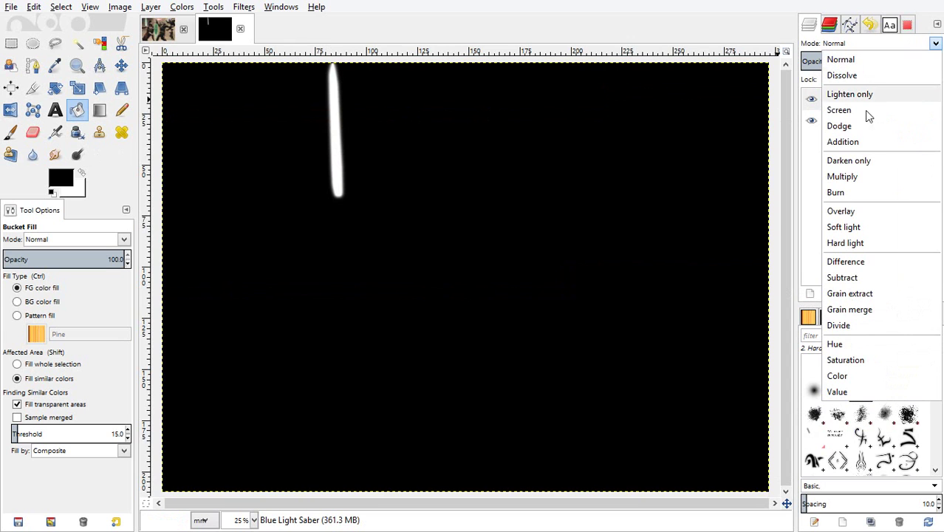
Set the Blue Light Saber layer back to Screen mode and bring the saber top into view
left_click(866, 112)
scroll(329, 121, "up", 1)
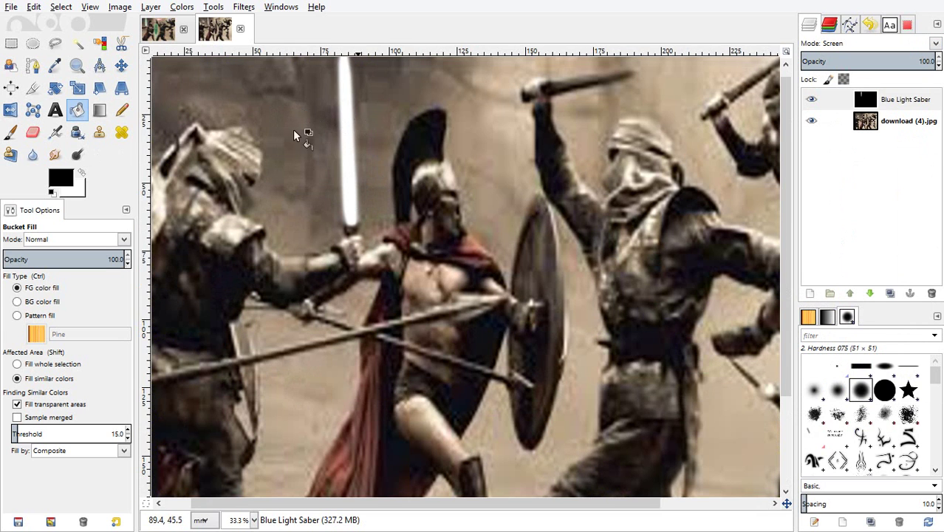
scroll(376, 169, "down", 3)
scroll(523, 209, "up", 4)
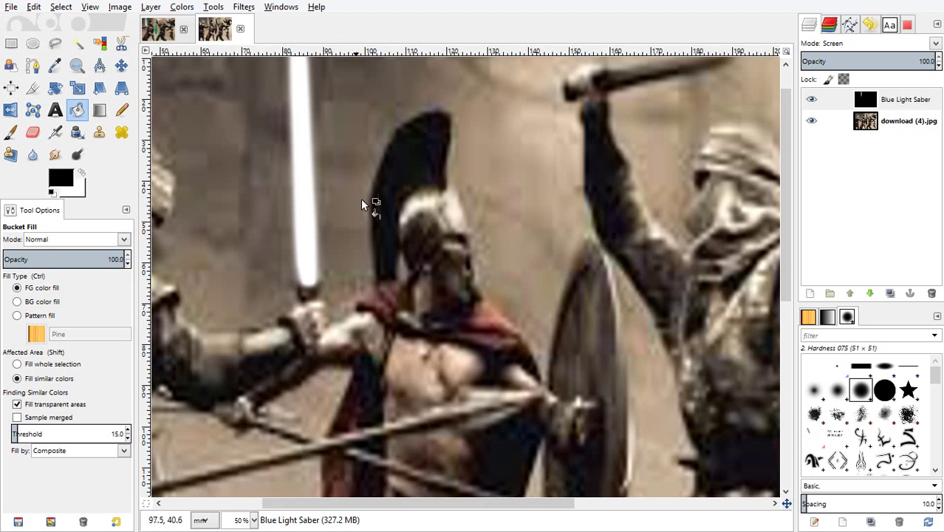
left_click_drag(361, 199, 485, 307)
Apply Color Balance midtones of Red 5, Green -54, Blue 86 to the saber
left_click(186, 7)
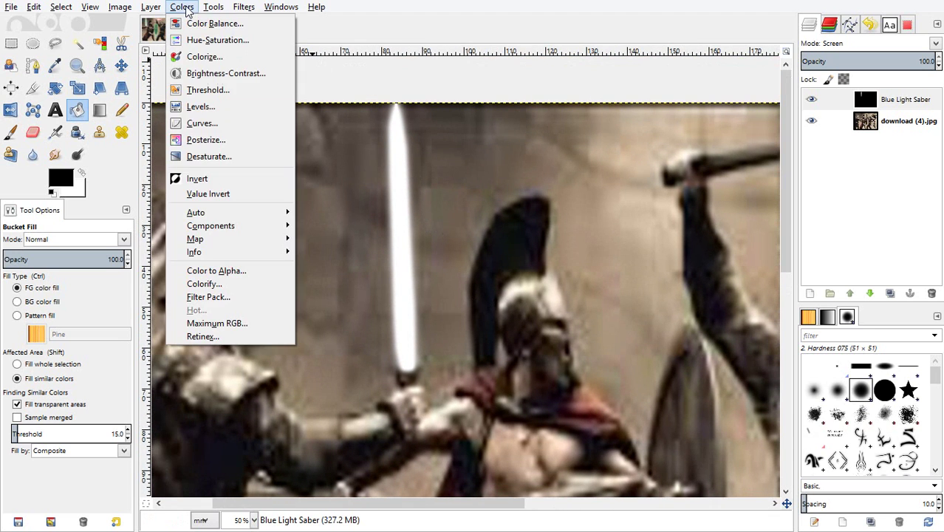
left_click(201, 28)
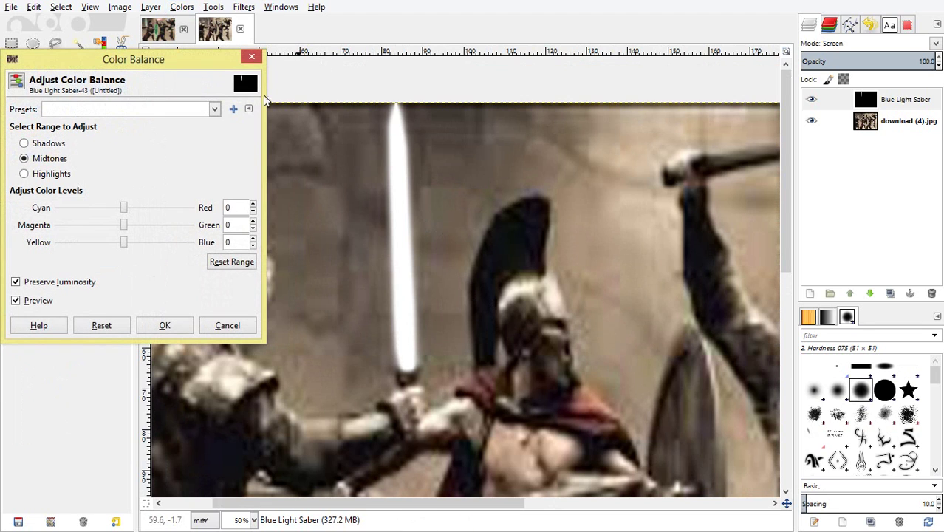
left_click_drag(170, 59, 178, 64)
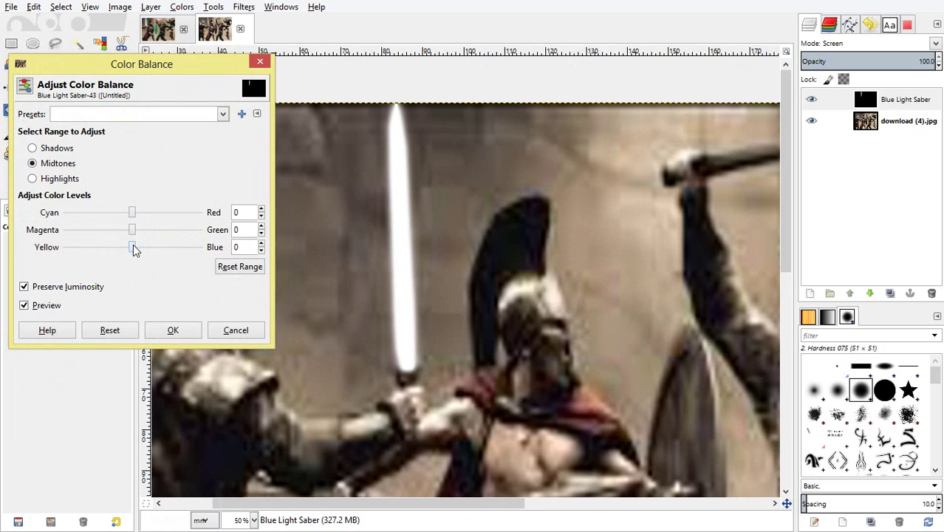
left_click_drag(134, 249, 201, 243)
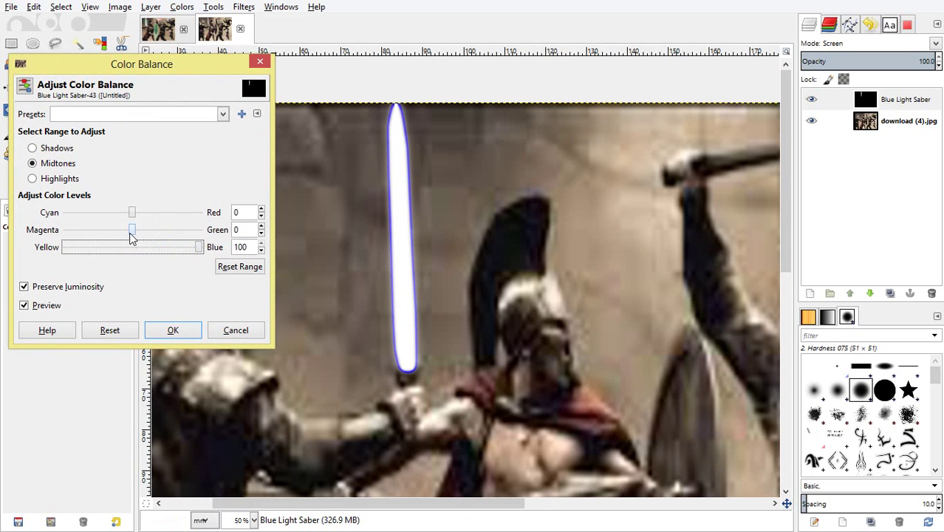
mouse_move(130, 235)
left_mouse_down()
mouse_move(93, 234)
mouse_move(147, 216)
mouse_move(135, 219)
left_mouse_up()
left_click_drag(198, 247, 191, 248)
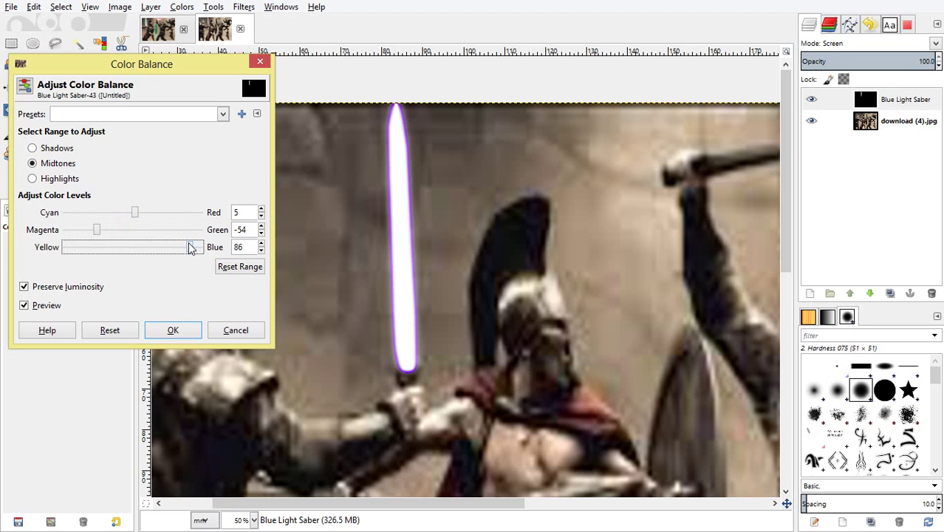
left_click(172, 331)
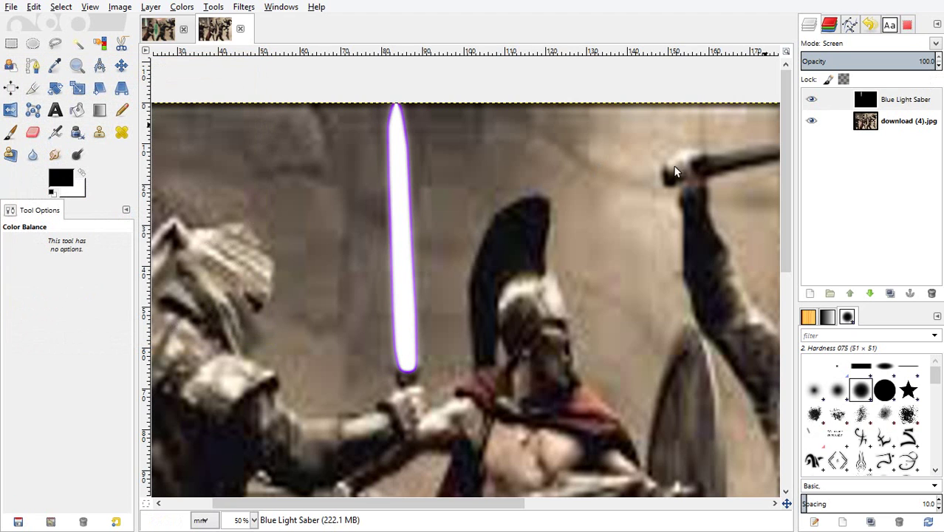
scroll(383, 258, "down", 4)
scroll(416, 217, "up", 2)
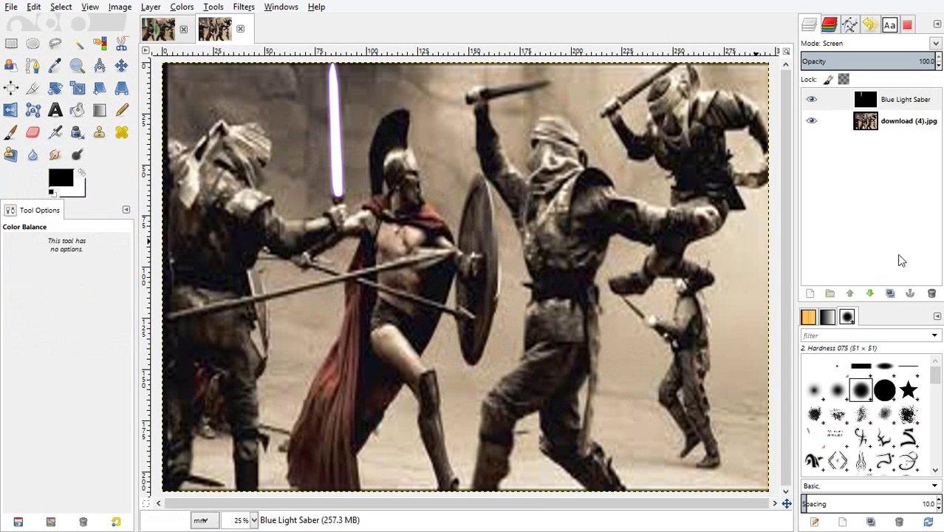
Make two copies of the Blue Light Saber layer and select the original
left_click(884, 221)
double_click(891, 293)
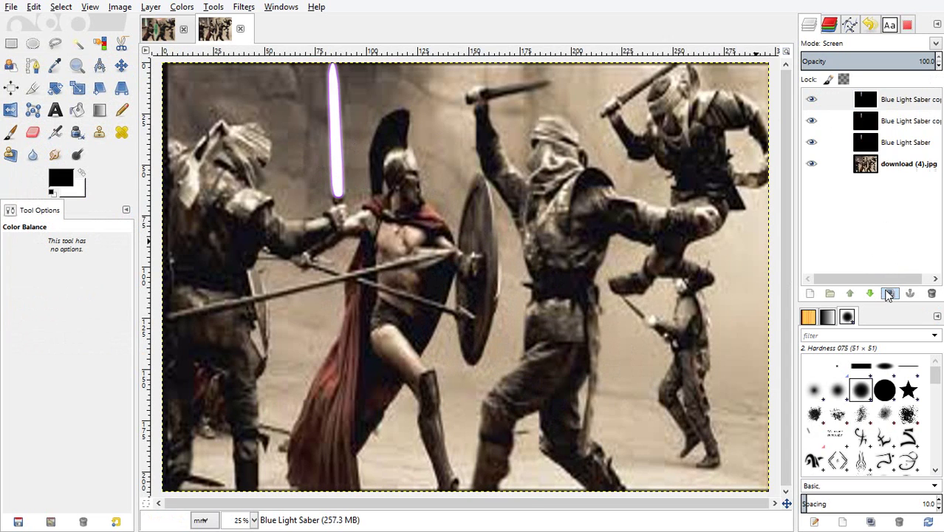
left_click(889, 293)
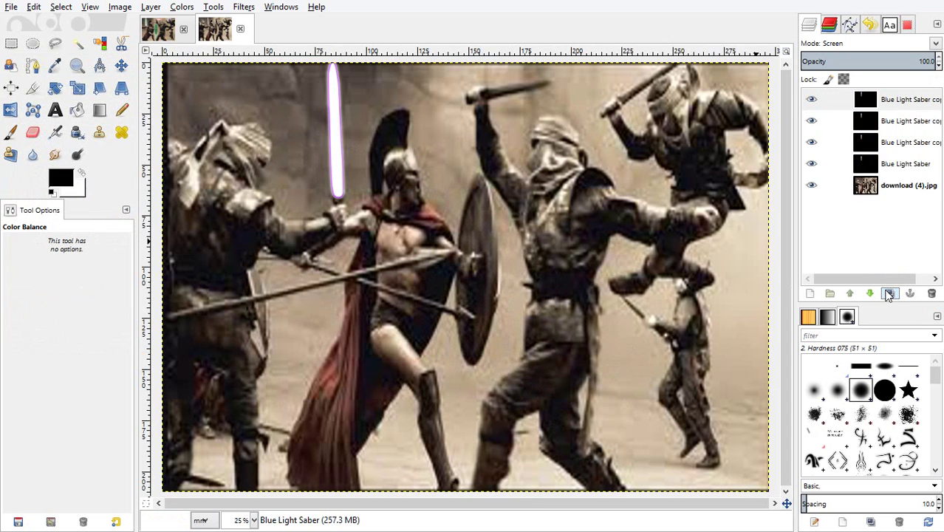
left_click(932, 293)
left_click(842, 142)
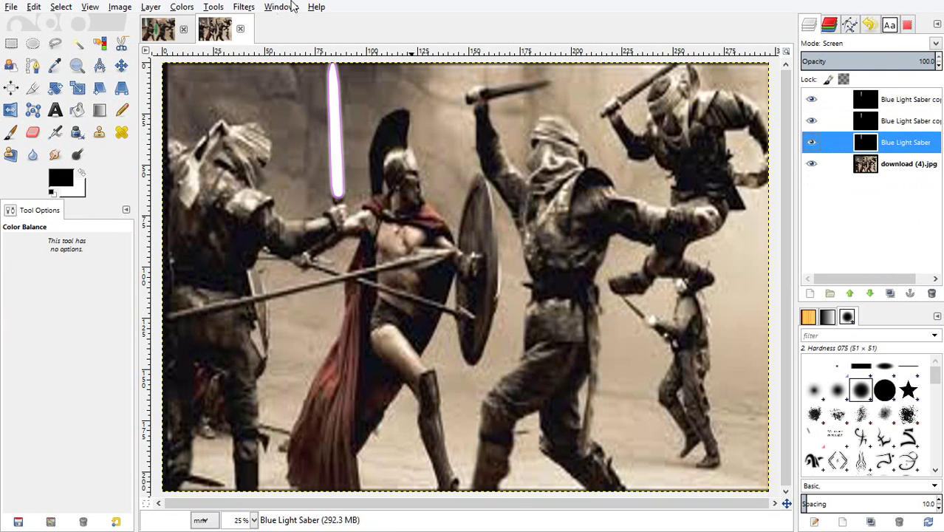
Blur the Blue Light Saber layer with a 40 px Gaussian Blur
left_click(245, 7)
left_click(251, 9)
left_click(251, 9)
left_click(295, 37)
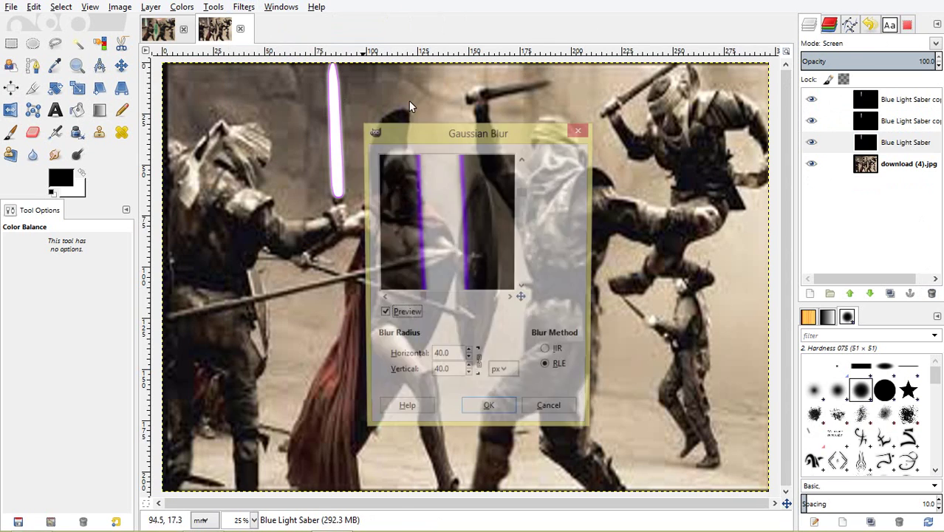
left_click(489, 407)
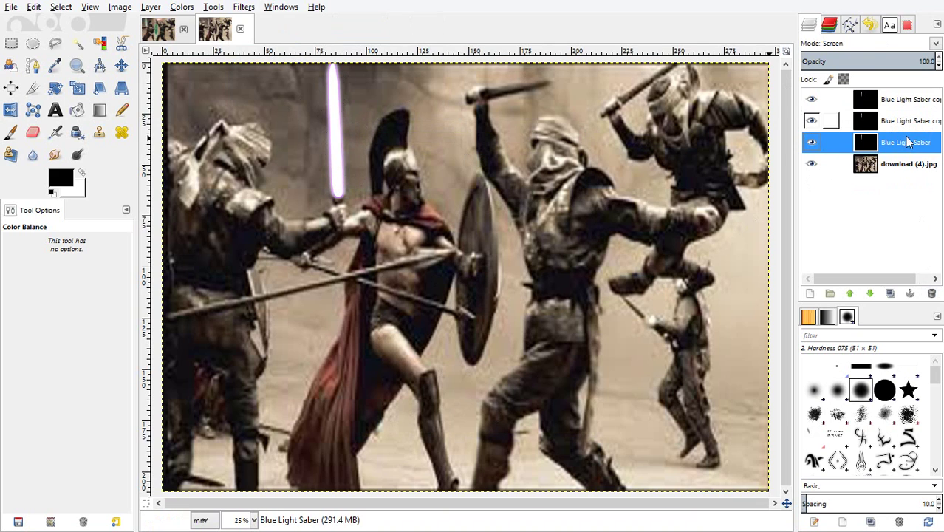
Repeat the 40 px Gaussian Blur on both Blue Light Saber copy layers
left_click(811, 121)
left_click(909, 120)
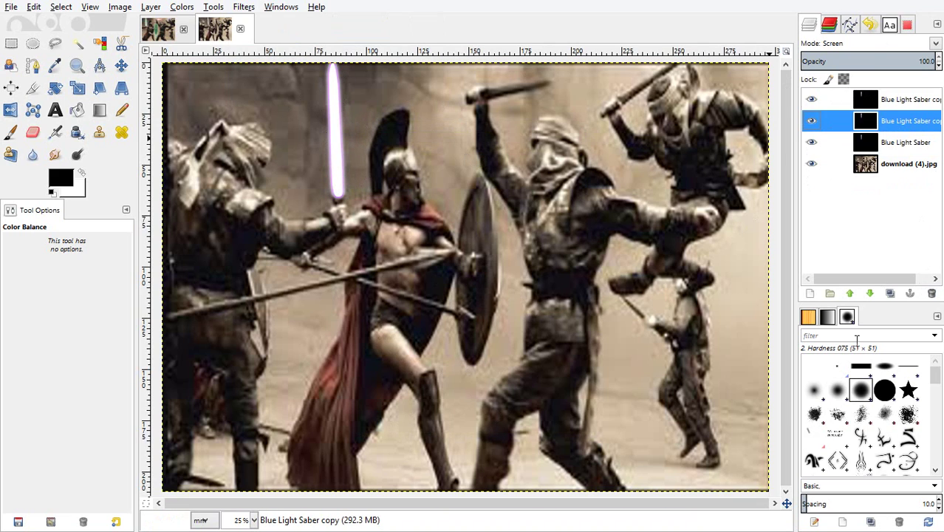
left_click(250, 8)
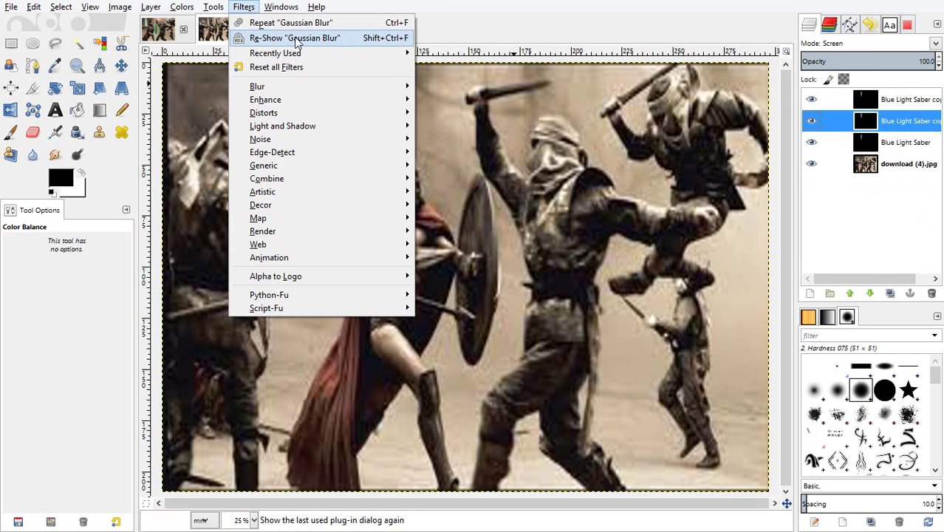
left_click(318, 35)
left_click(507, 418)
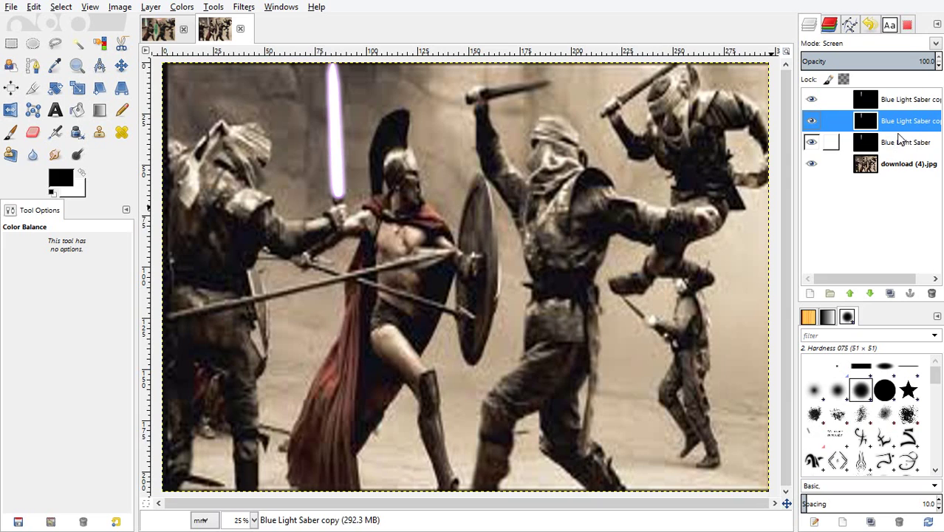
left_click(908, 99)
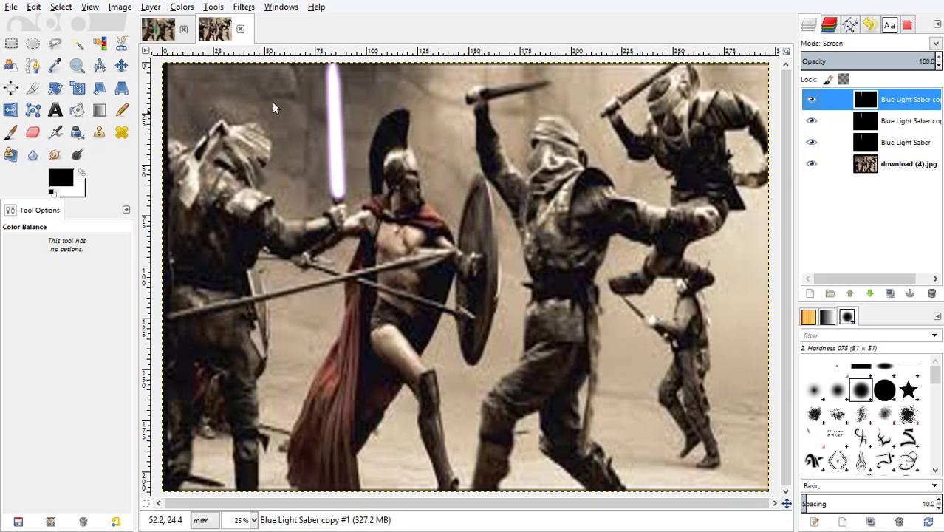
left_click(244, 8)
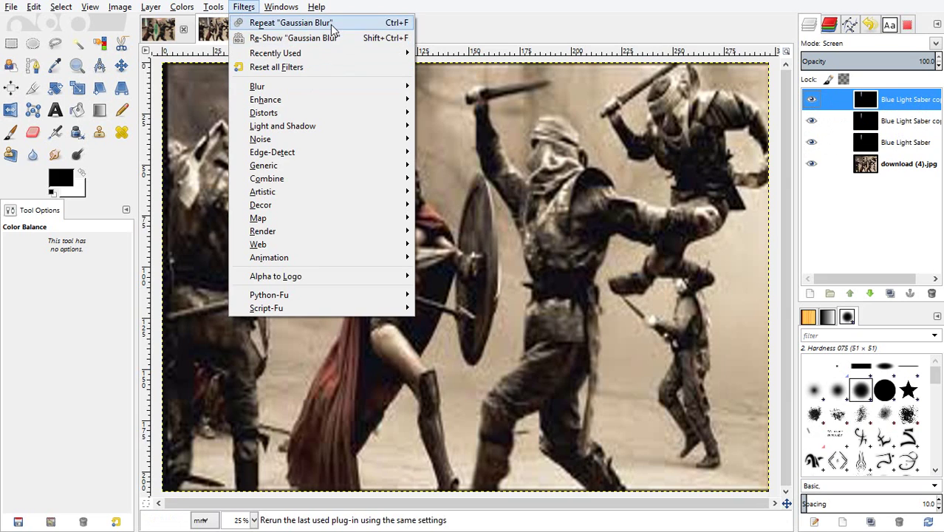
left_click(325, 25)
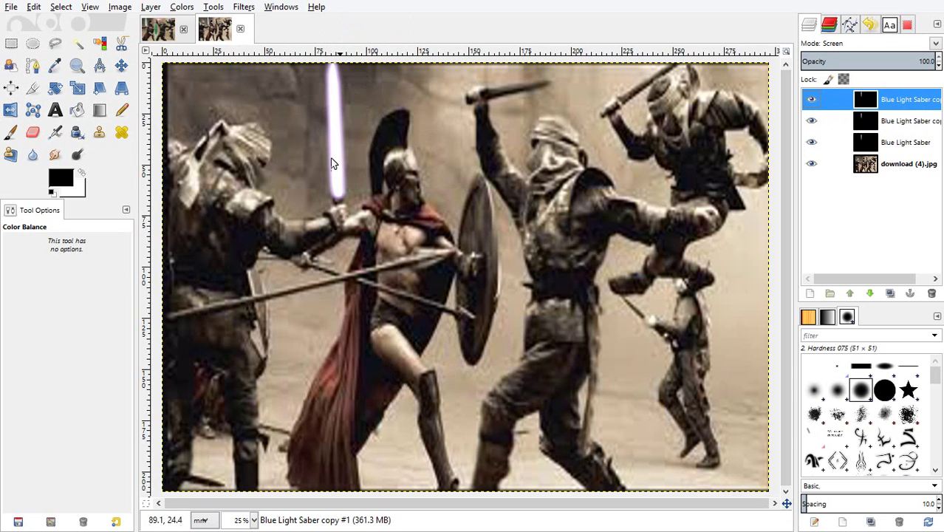
Inspect the layer stack, dismissing the top saber layer's menus without changing anything
scroll(374, 156, "down", 2)
scroll(444, 257, "up", 1)
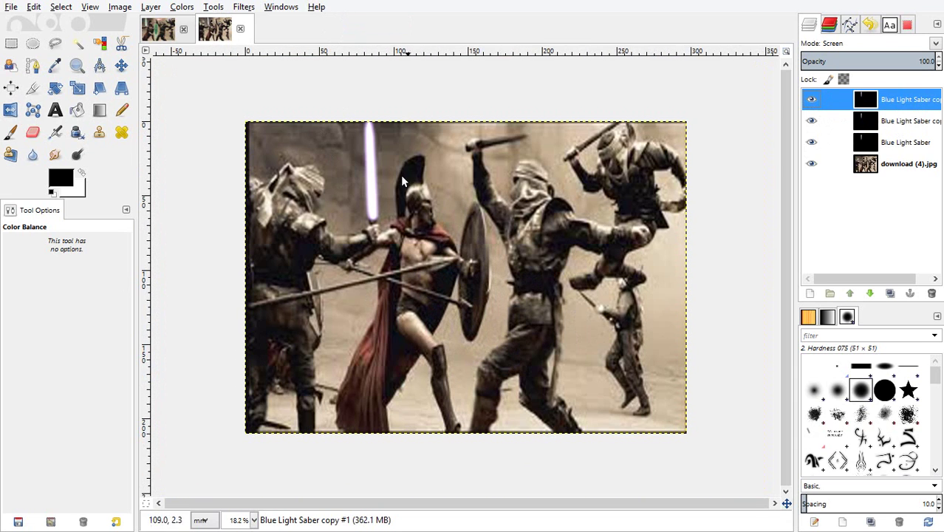
scroll(364, 196, "up", 1)
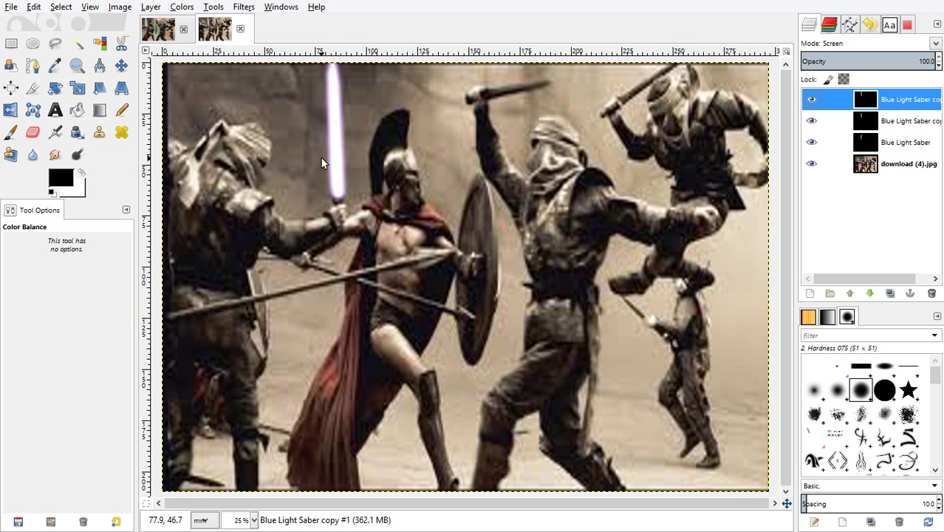
scroll(322, 163, "up", 4)
scroll(322, 163, "down", 5)
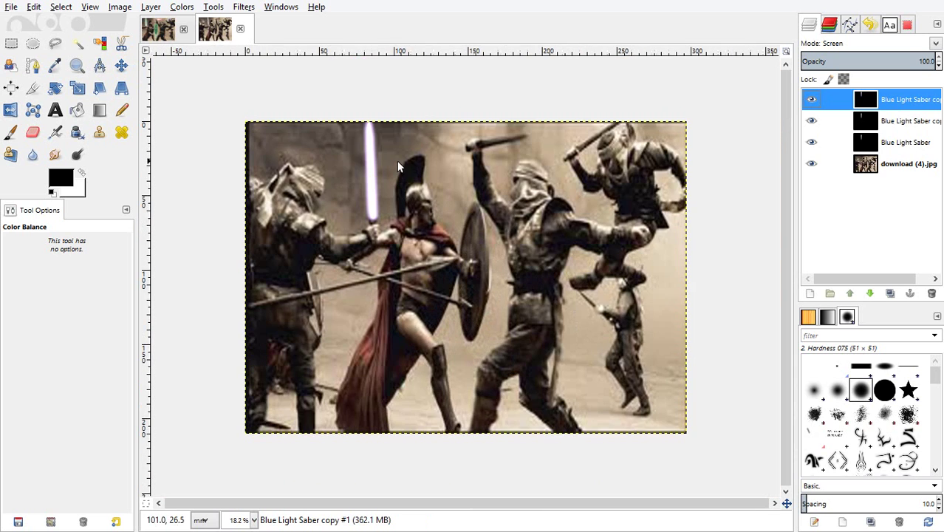
scroll(396, 162, "up", 1)
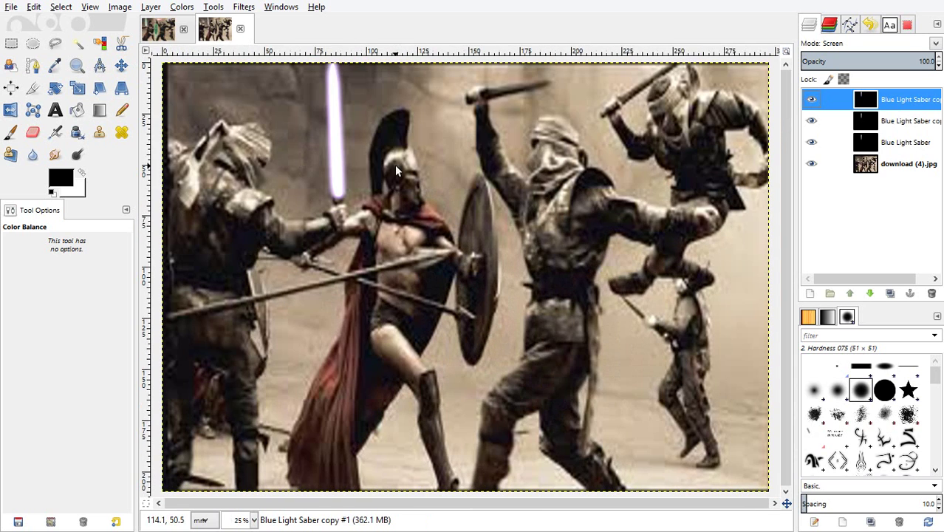
right_click(909, 108)
key("Escape")
left_click(868, 43)
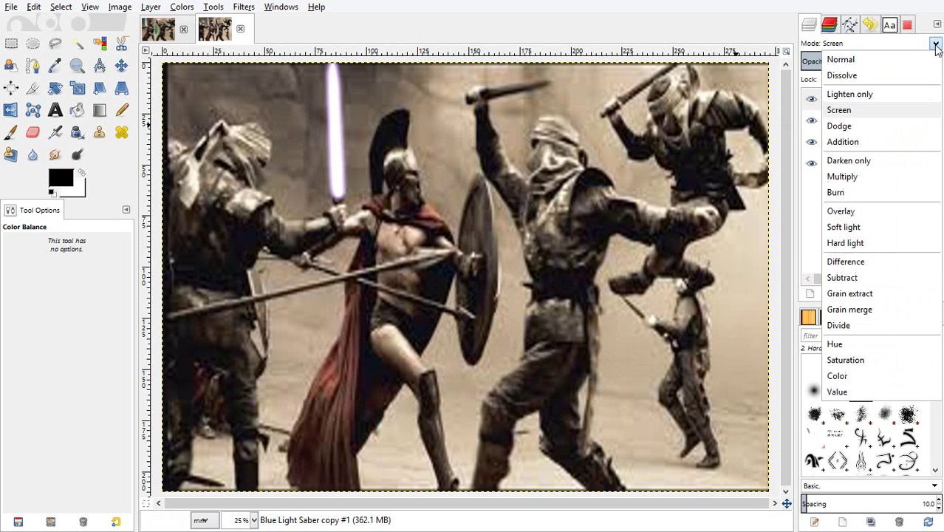
left_click(815, 98)
right_click(816, 98)
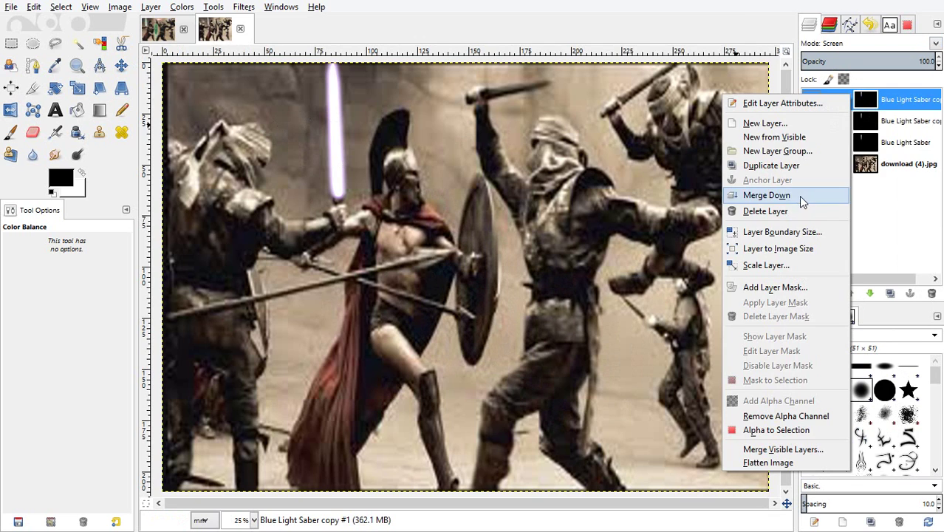
left_click(878, 109)
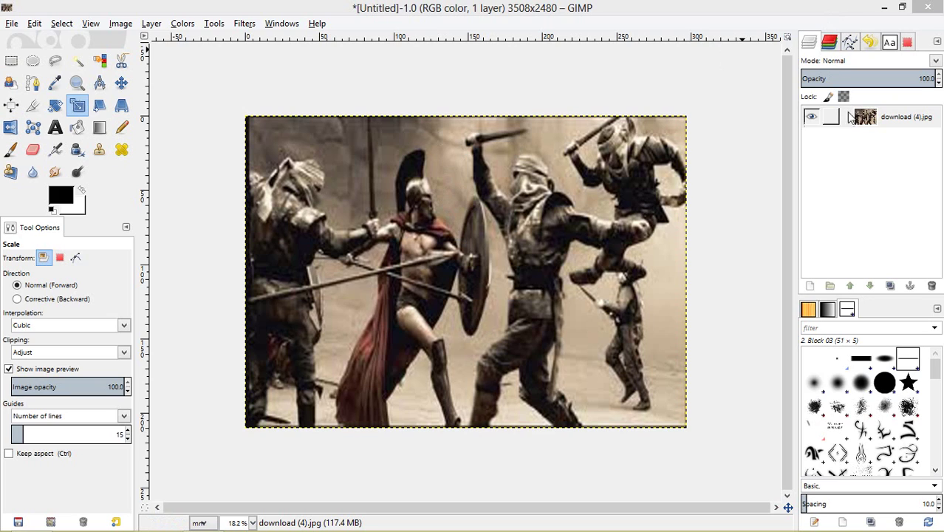
Add a foreground-filled black layer above download (4).jpg and set it to Screen mode
left_click(863, 124)
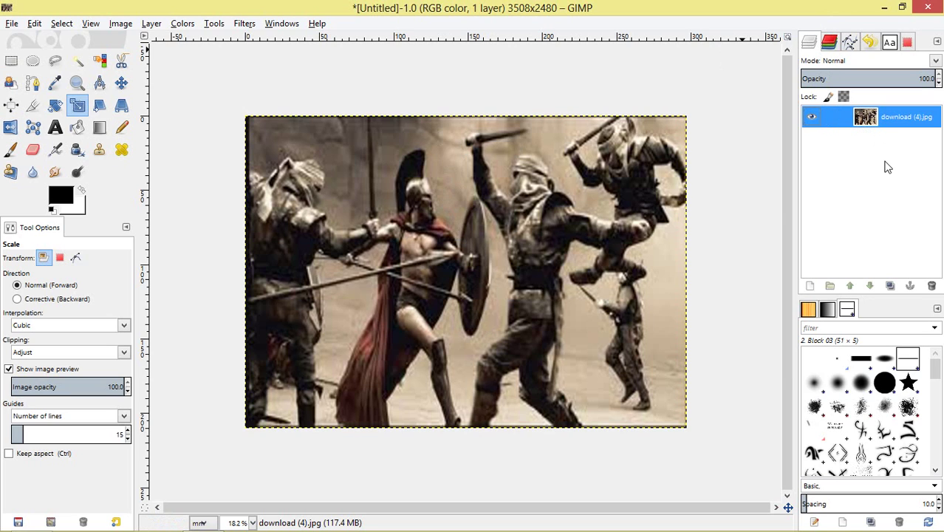
right_click(812, 155)
left_click(801, 30)
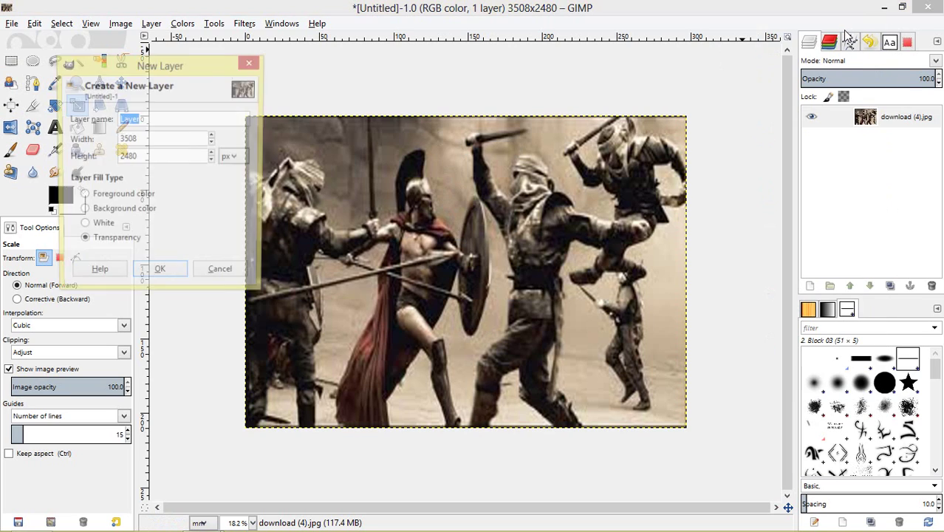
left_click(139, 212)
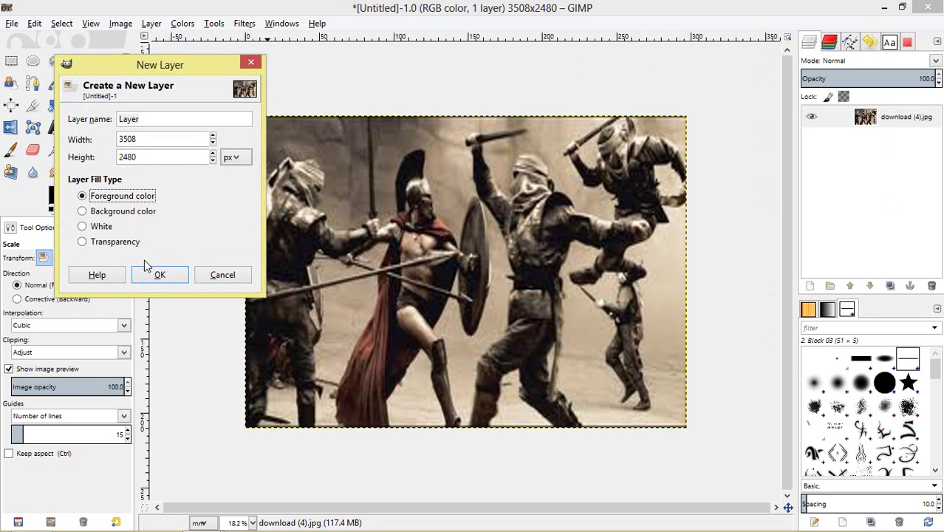
left_click(158, 274)
left_click(907, 64)
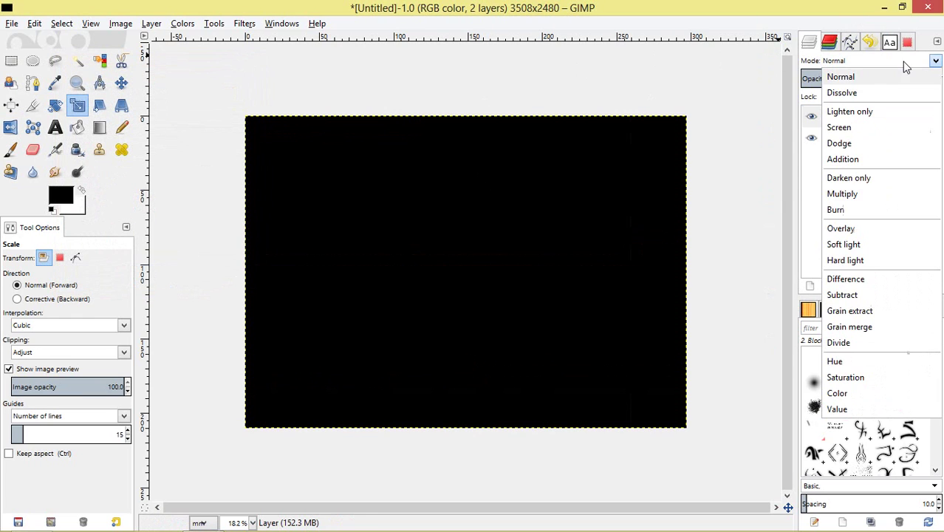
left_click(890, 132)
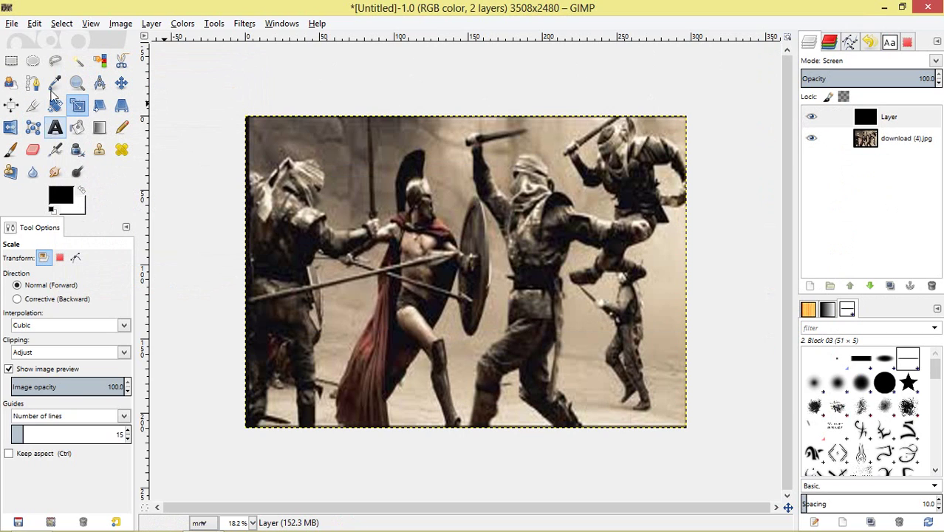
With the Paths tool, trace anchors down the spear's left edge to the hand
left_click(32, 83)
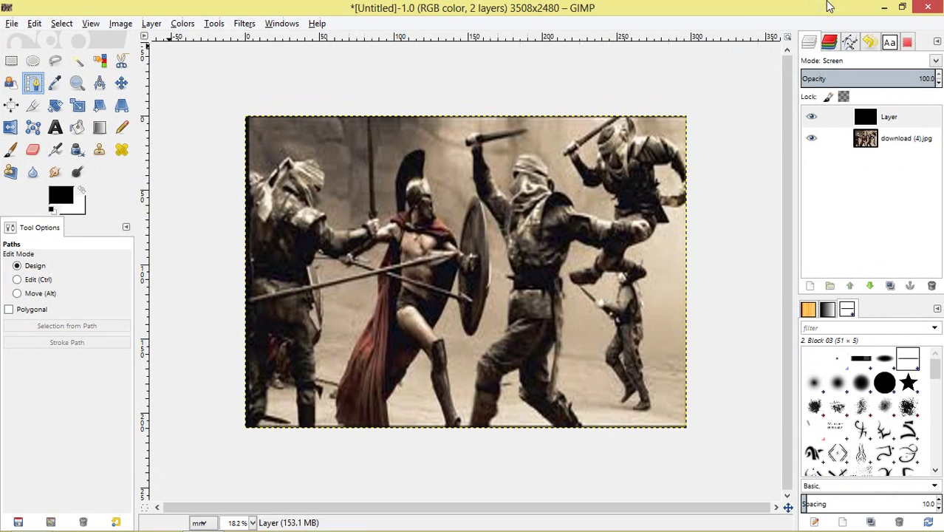
scroll(342, 181, "up", 5)
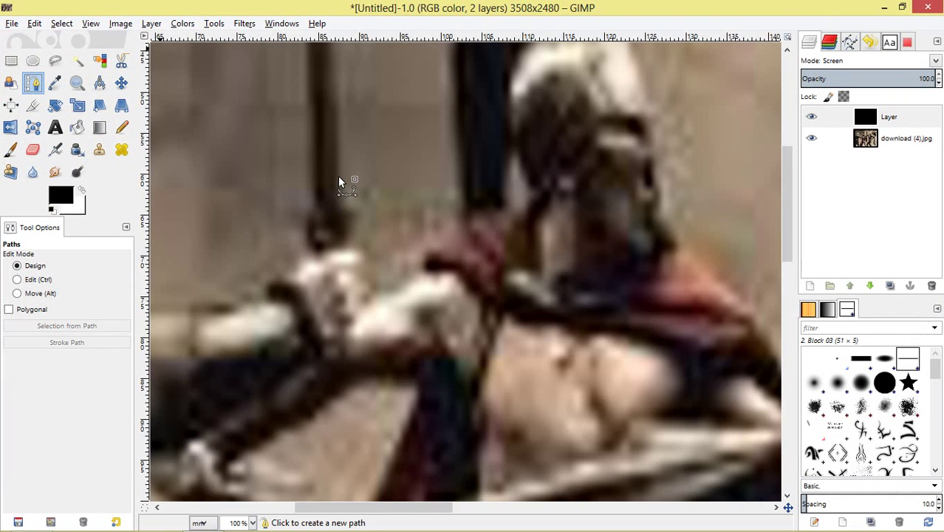
scroll(355, 217, "up", 5)
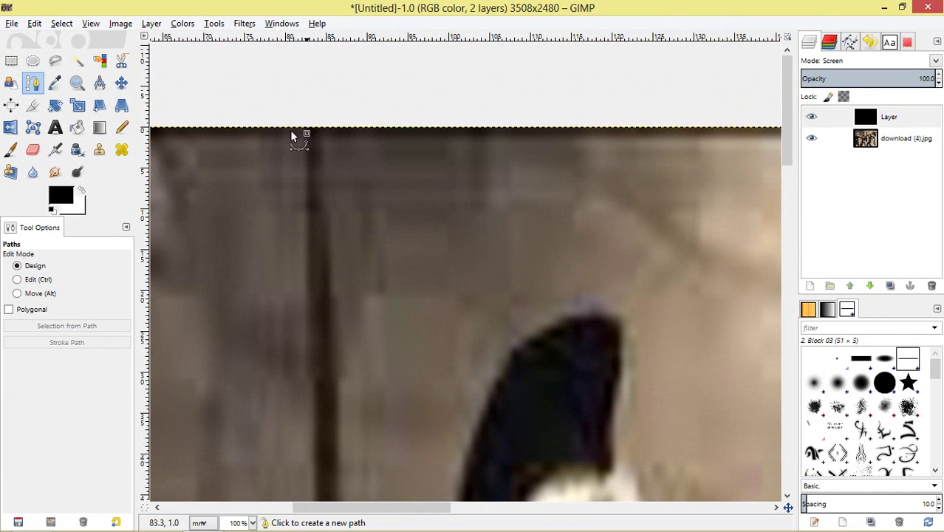
left_click(312, 139)
left_click(312, 272)
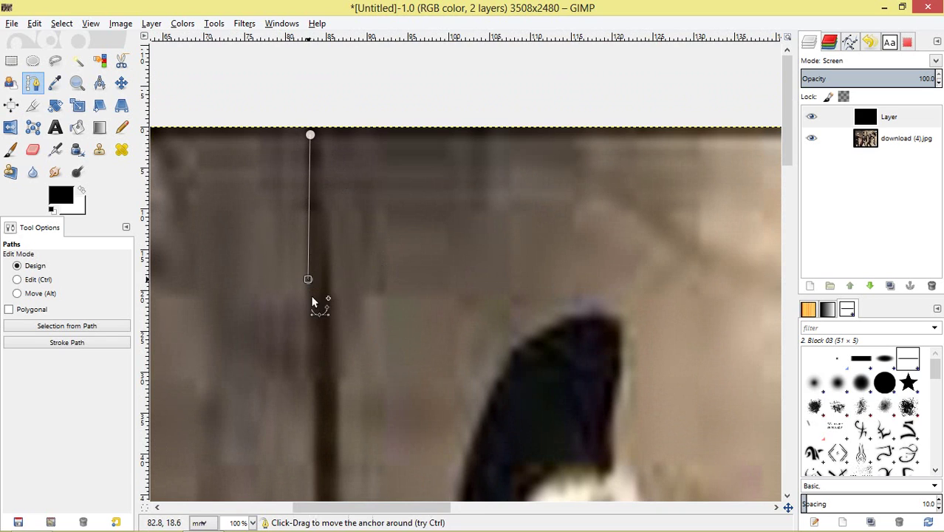
scroll(311, 302, "down", 5)
left_click(316, 239)
left_click(321, 357)
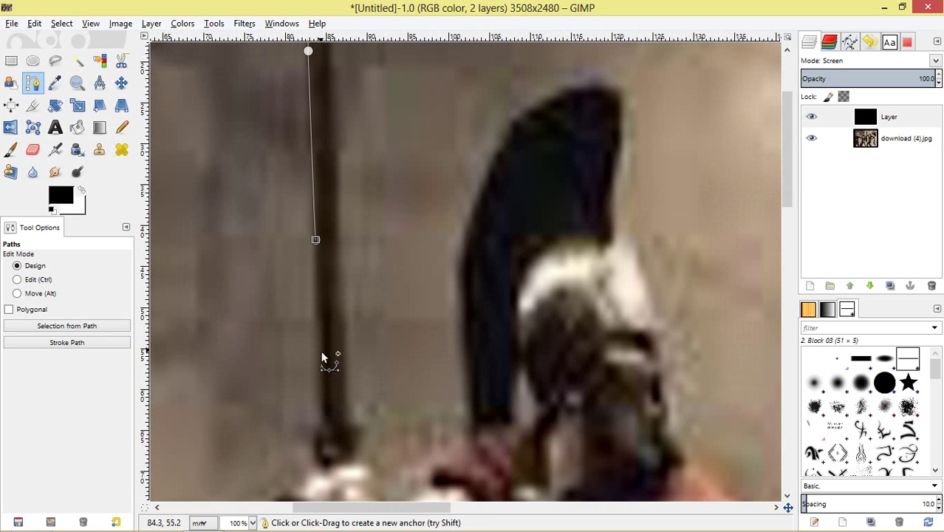
left_click(329, 427)
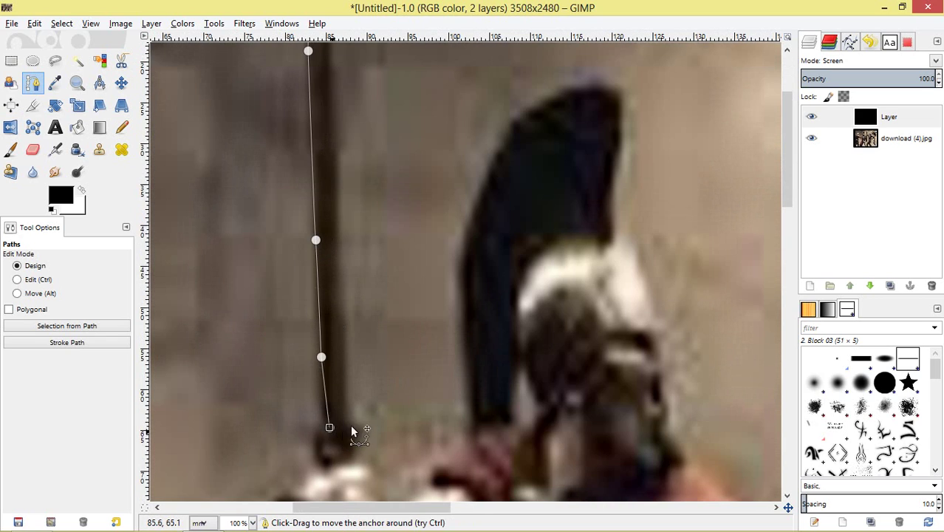
Trace the spear's right edge back up, close the path, and convert it to a selection
left_click_drag(351, 430, 348, 429)
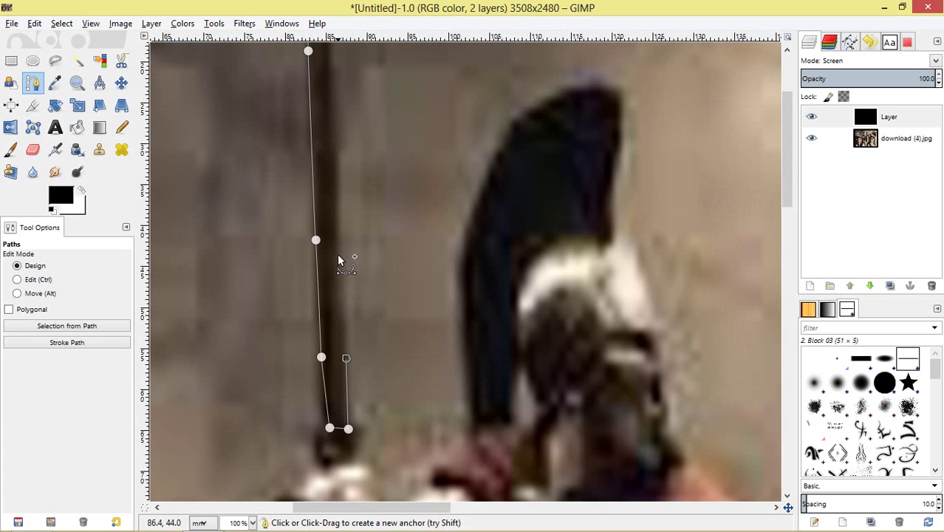
left_click(340, 139)
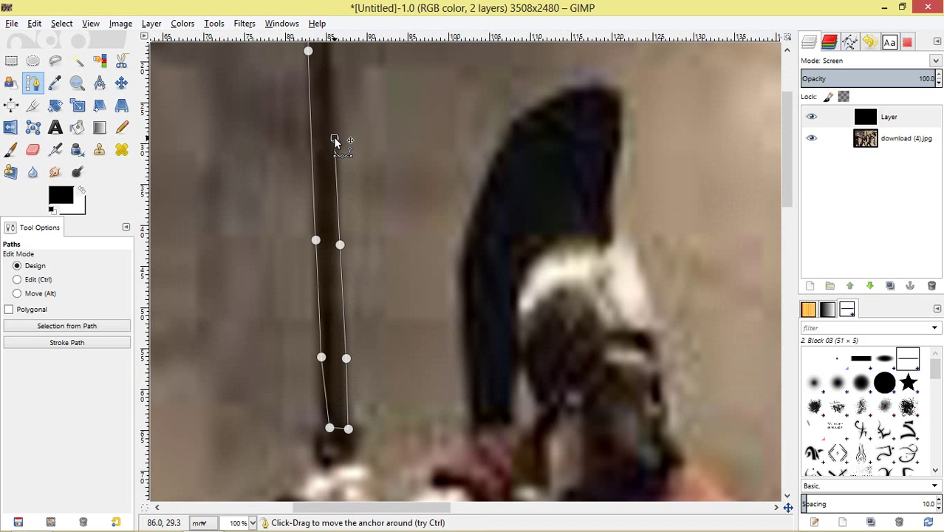
scroll(333, 137, "up", 1)
scroll(340, 124, "up", 3)
scroll(343, 118, "up", 1)
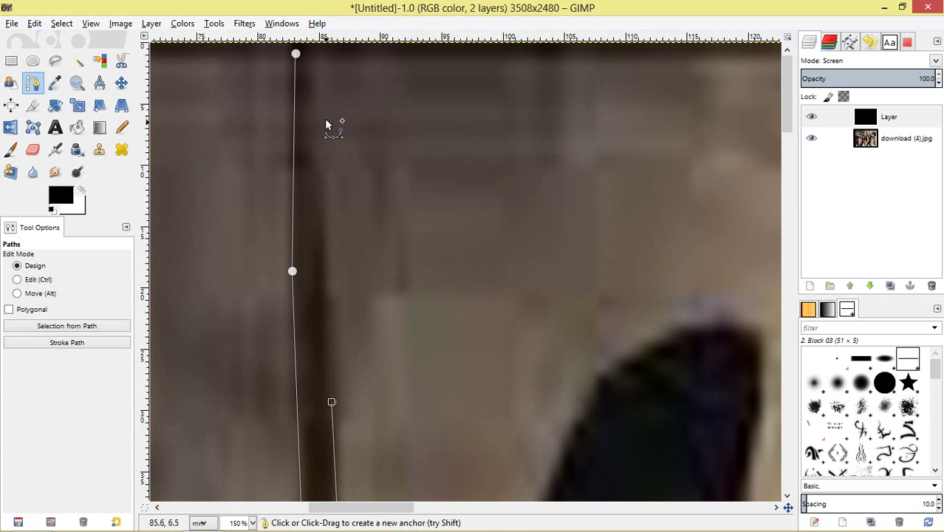
left_click(300, 55)
scroll(306, 58, "down", 5)
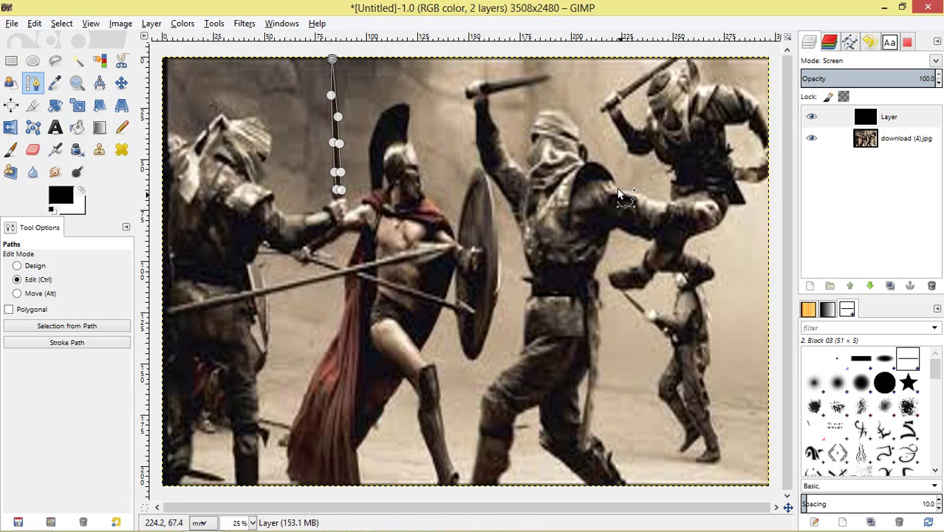
left_click(92, 327)
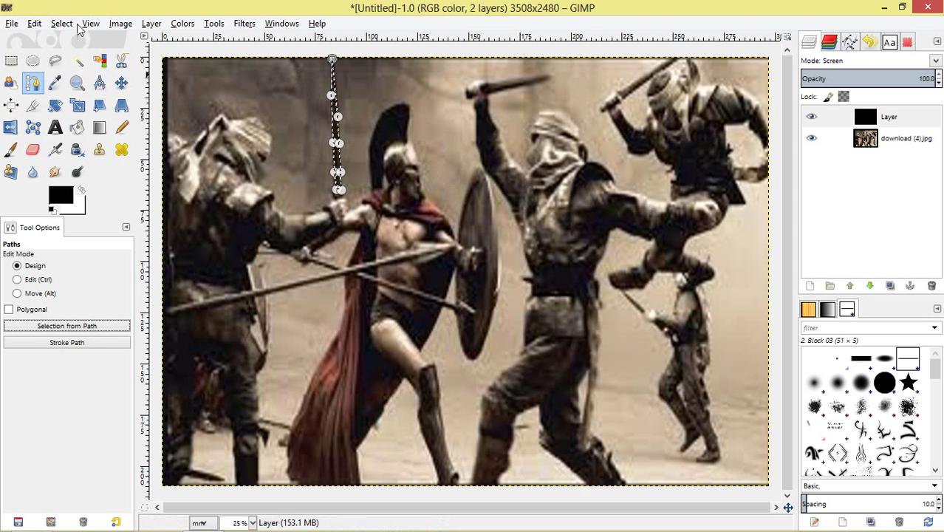
Bucket-fill the spear selection with white on the Screen layer
left_click(76, 127)
scroll(311, 148, "up", 3)
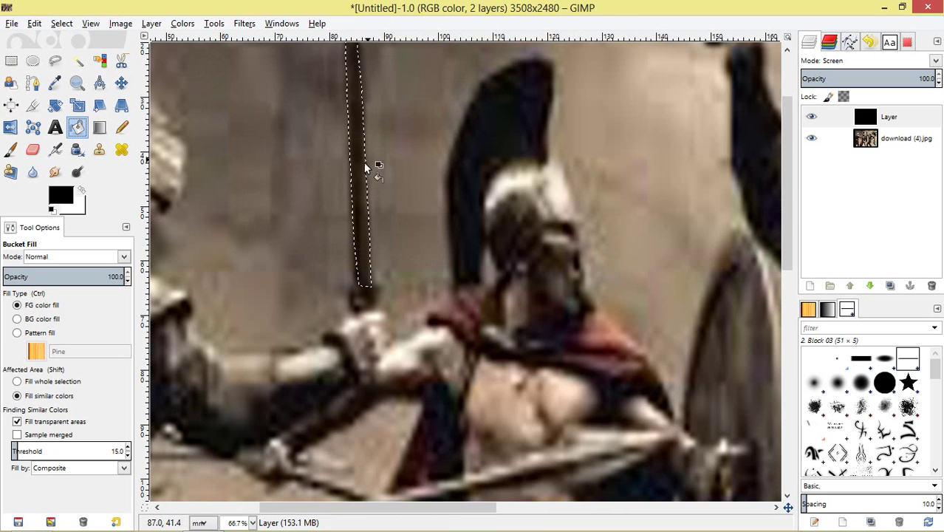
scroll(346, 182, "down", 1)
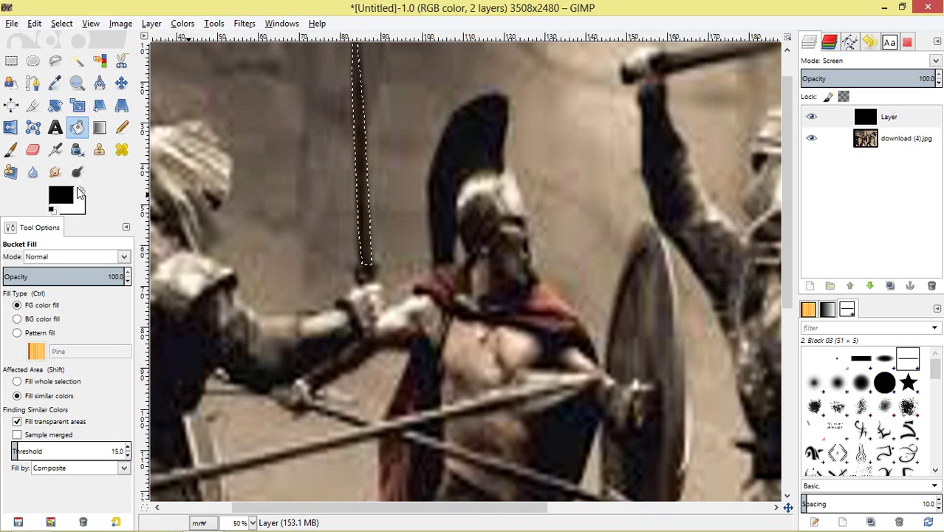
left_click(83, 191)
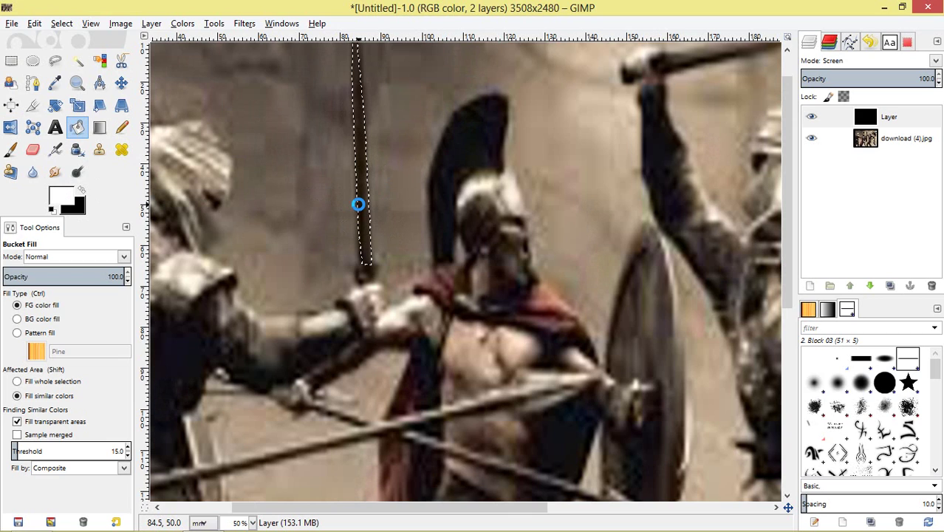
left_click(357, 204)
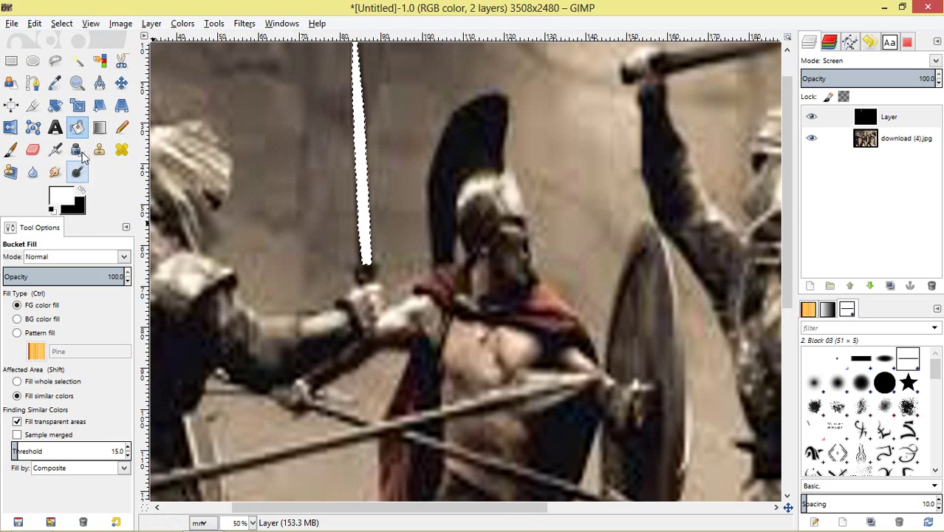
Remove the selection and duplicate the white saber layer as Layer copy
left_click(62, 24)
left_click(53, 56)
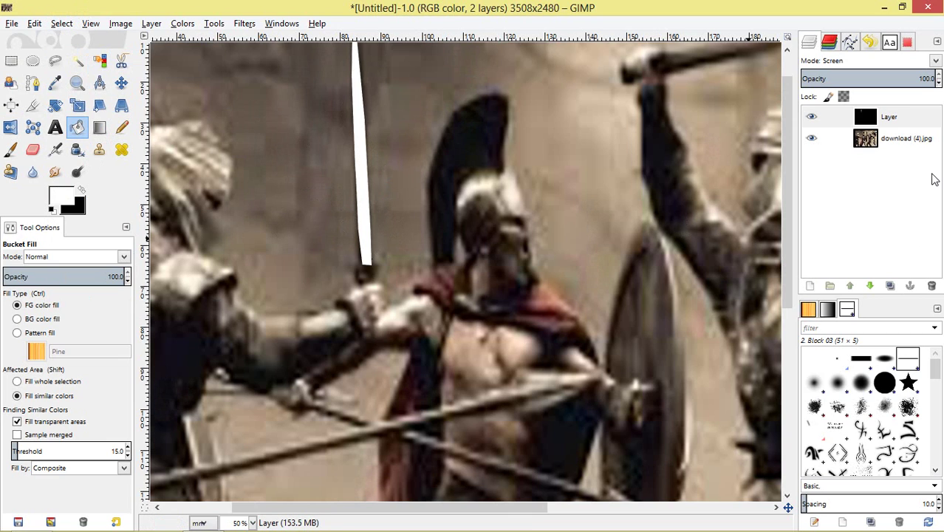
left_click(914, 125)
left_click(891, 285)
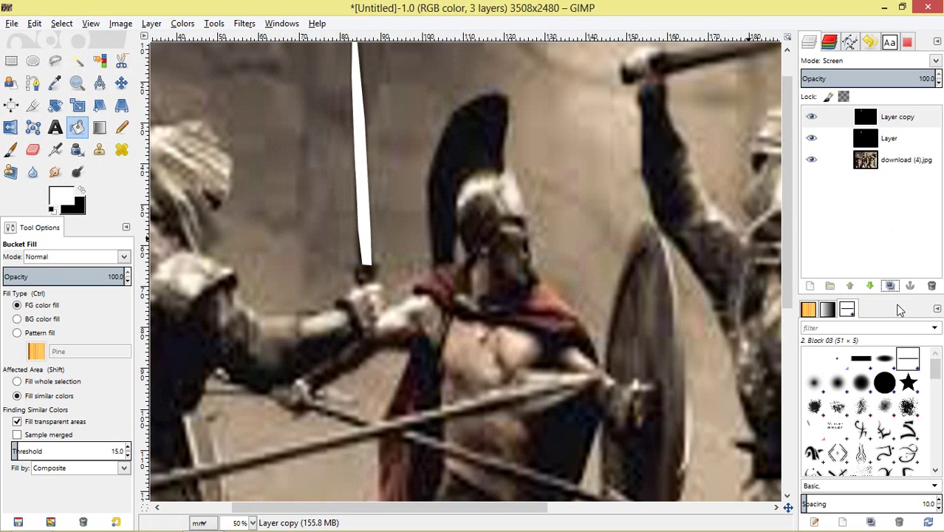
Add another saber copy and give Layer a 5 px Gaussian blur
left_click(891, 287)
left_click(894, 138)
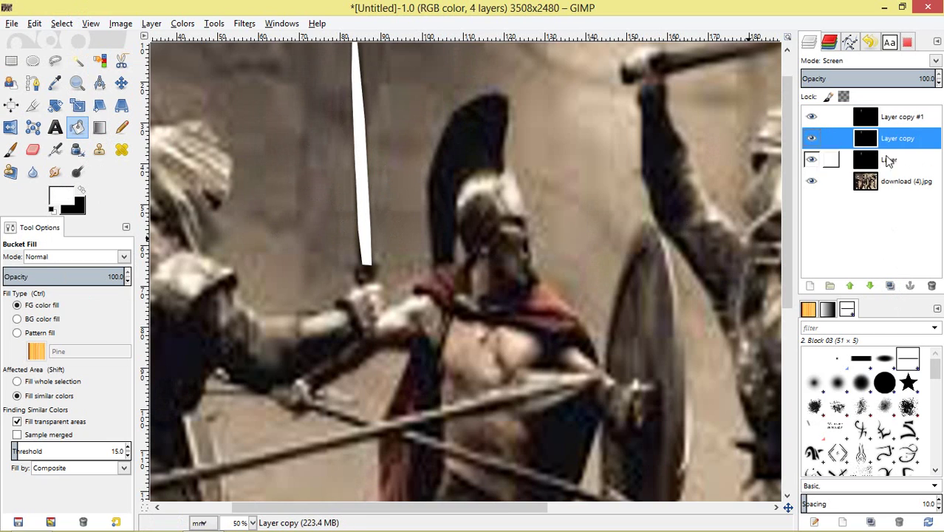
left_click(894, 160)
left_click(245, 24)
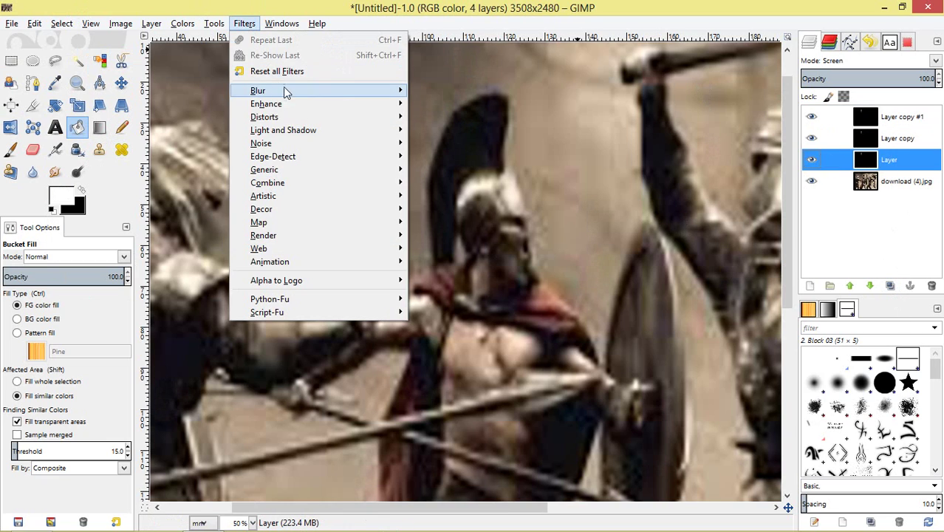
mouse_move(283, 89)
left_click(458, 102)
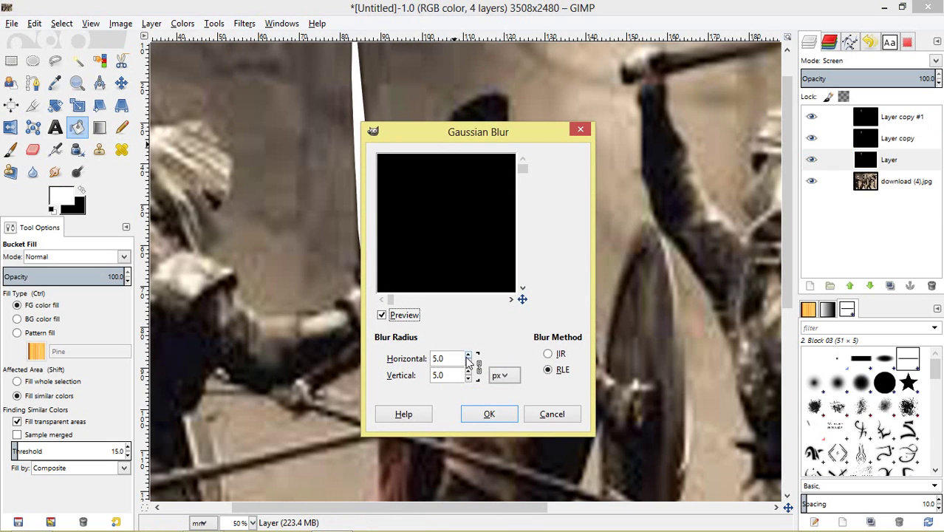
left_click(494, 416)
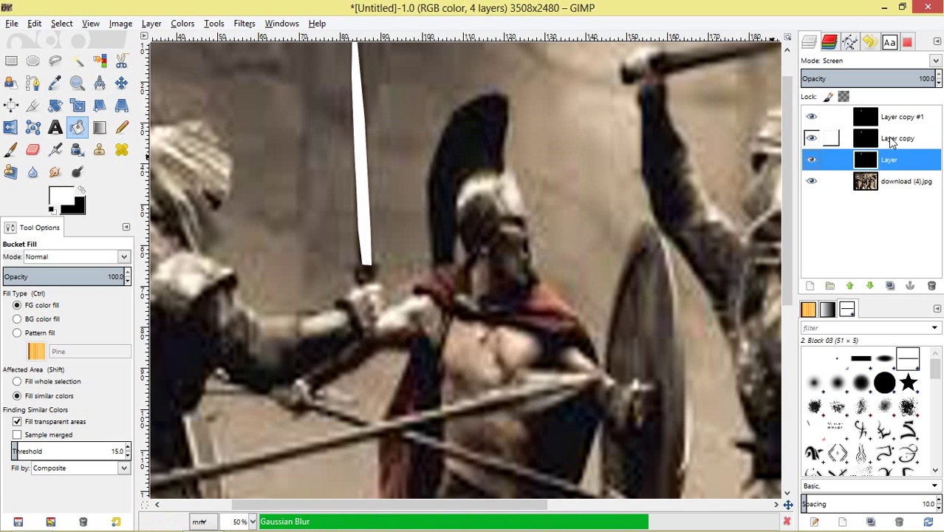
Apply the same 5 px Gaussian blur to Layer copy
left_click(895, 139)
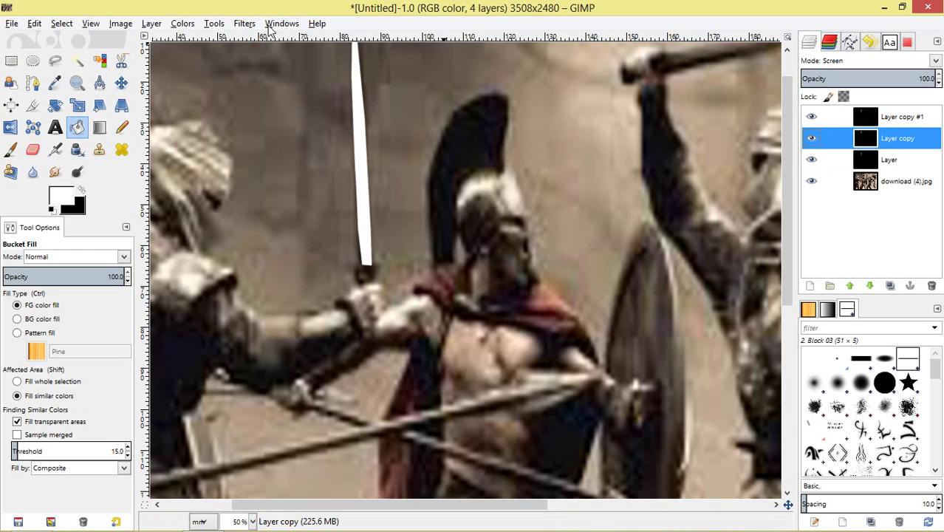
left_click(245, 23)
left_click(296, 55)
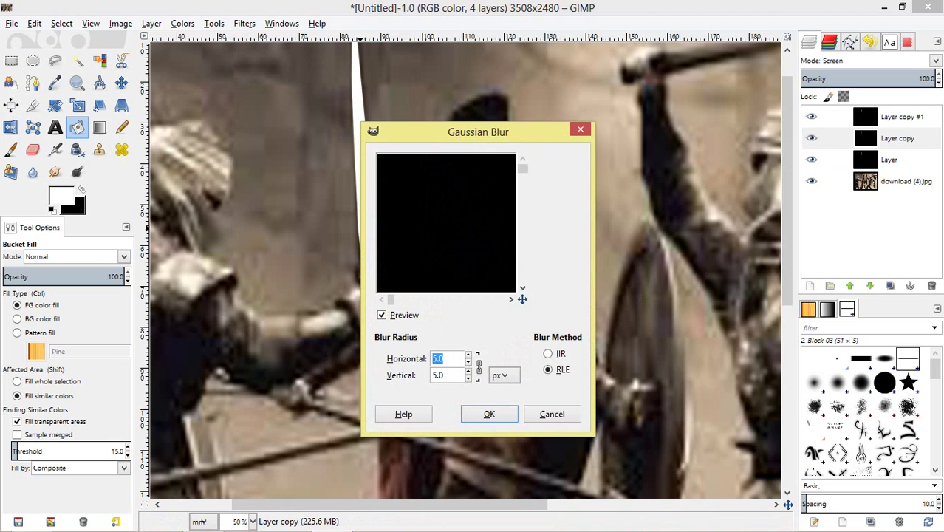
left_click(475, 416)
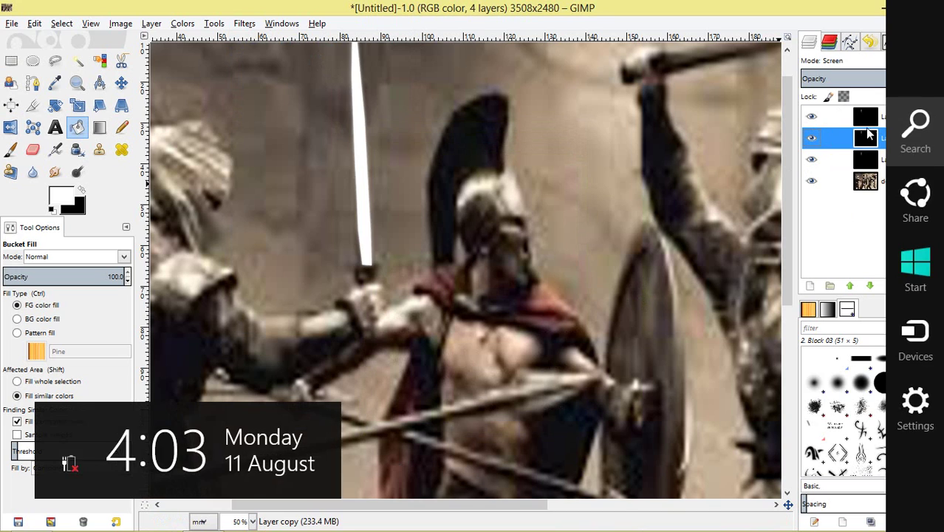
Blur Layer copy #1 with a wider 20 px Gaussian blur
left_click(898, 117)
left_click(244, 24)
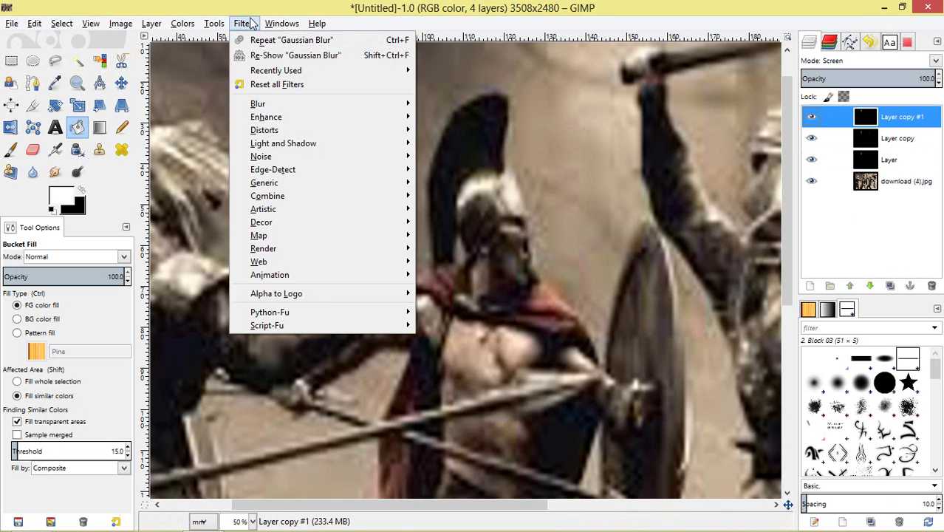
left_click(278, 63)
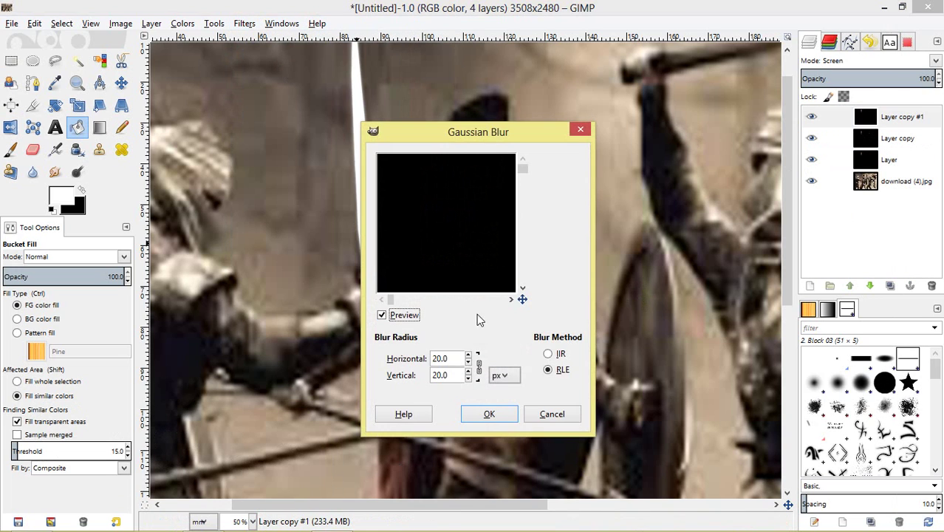
key("Tab")
left_click(490, 415)
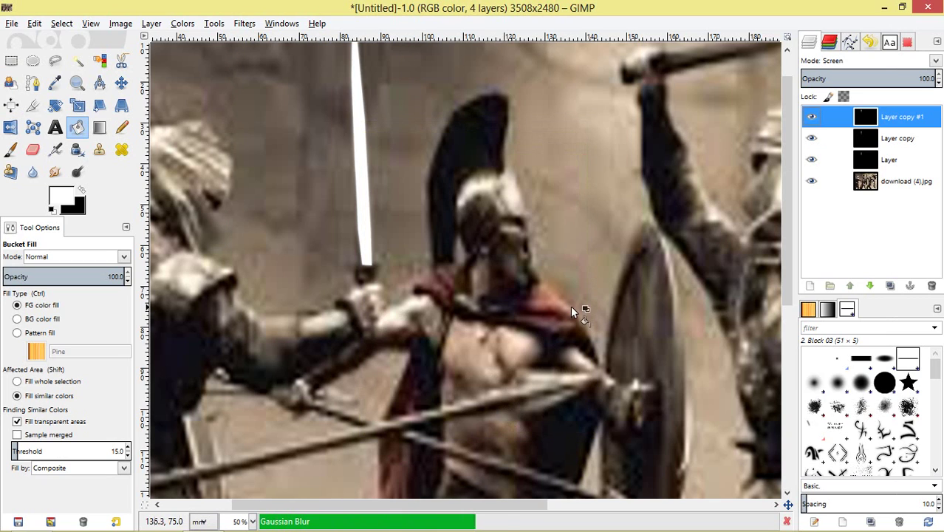
scroll(528, 256, "down", 2)
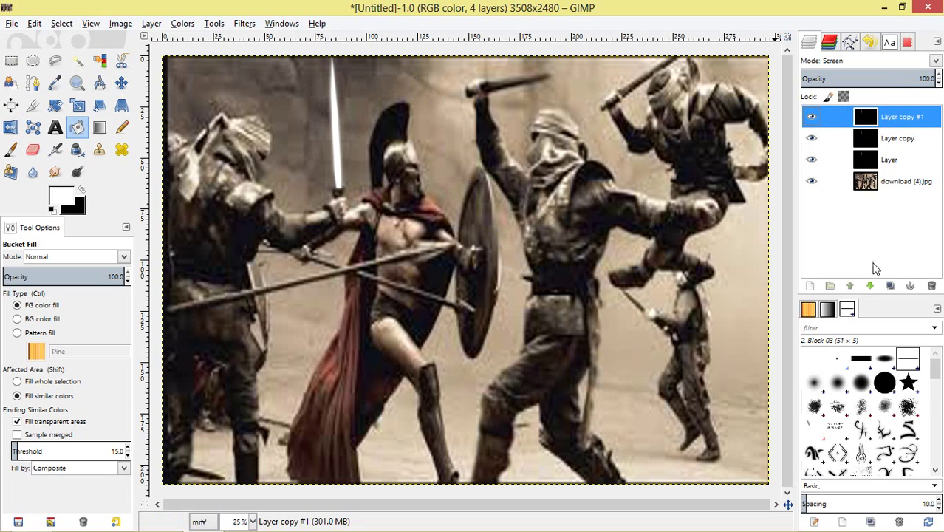
Discard two extra duplicates, then merge Layer copy #1 down and restore Screen mode
left_click(891, 286)
left_click(891, 286)
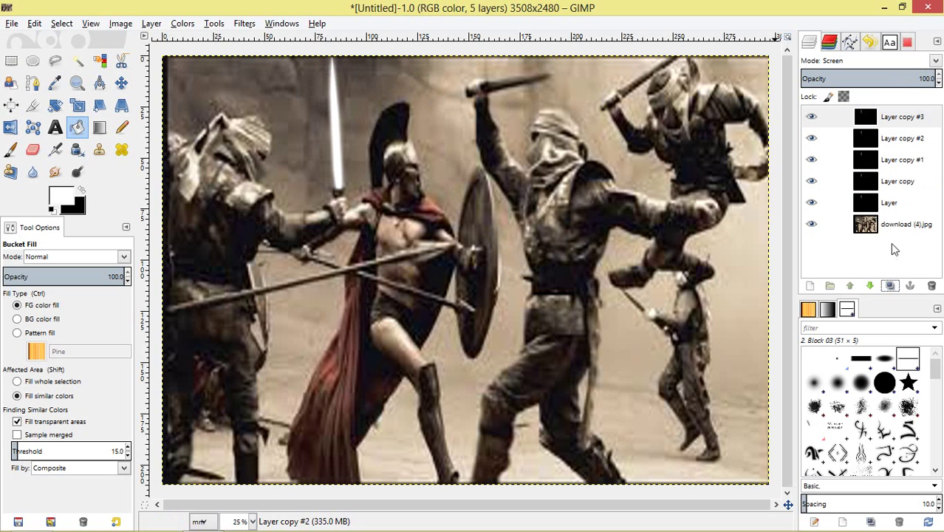
key("ctrl+z")
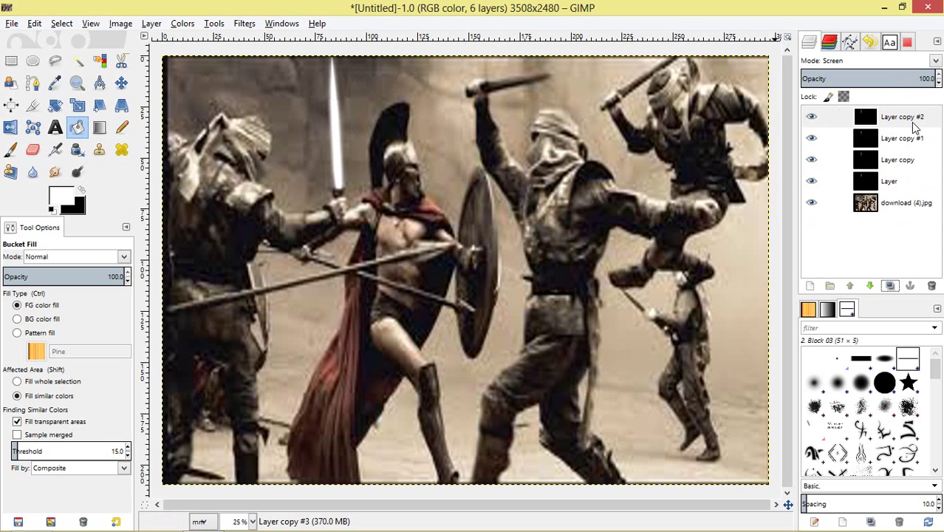
key("ctrl+z")
right_click(918, 128)
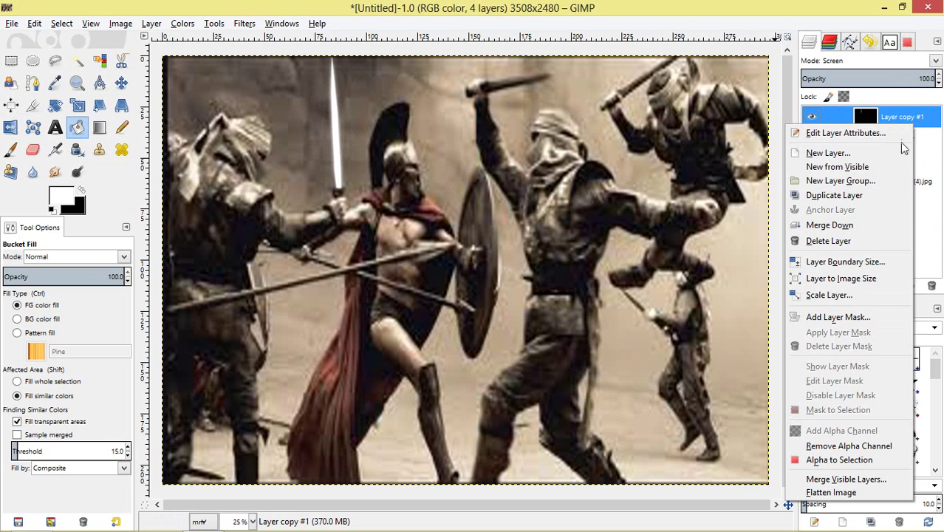
left_click(835, 220)
left_click(916, 60)
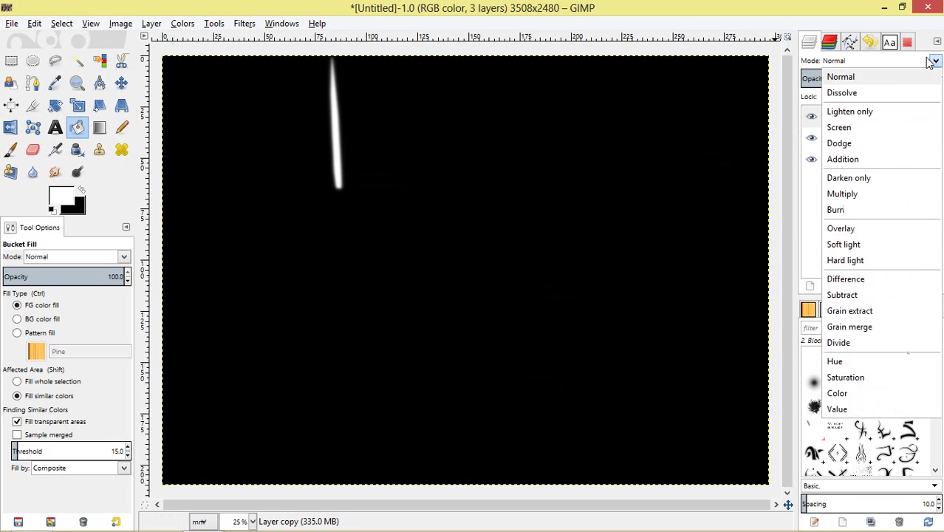
left_click(876, 124)
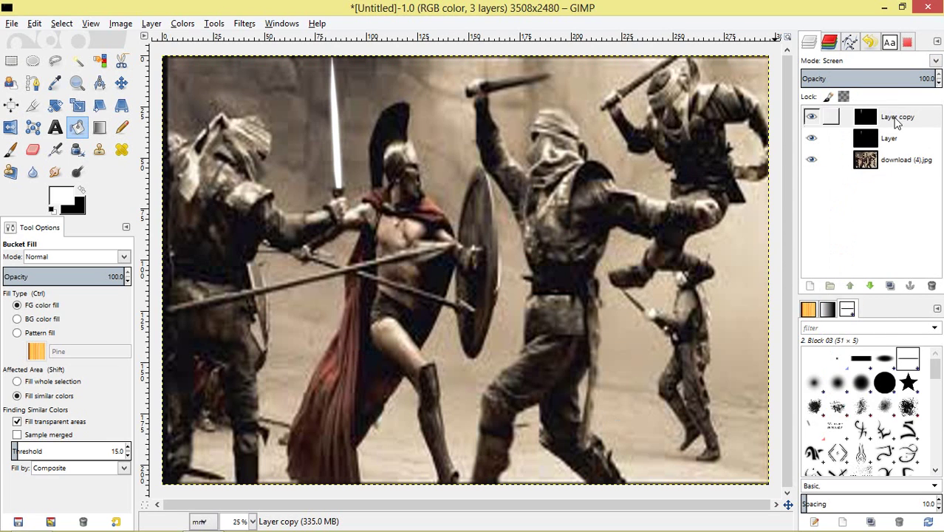
Merge Layer copy down into Layer and set it back to Screen
right_click(896, 122)
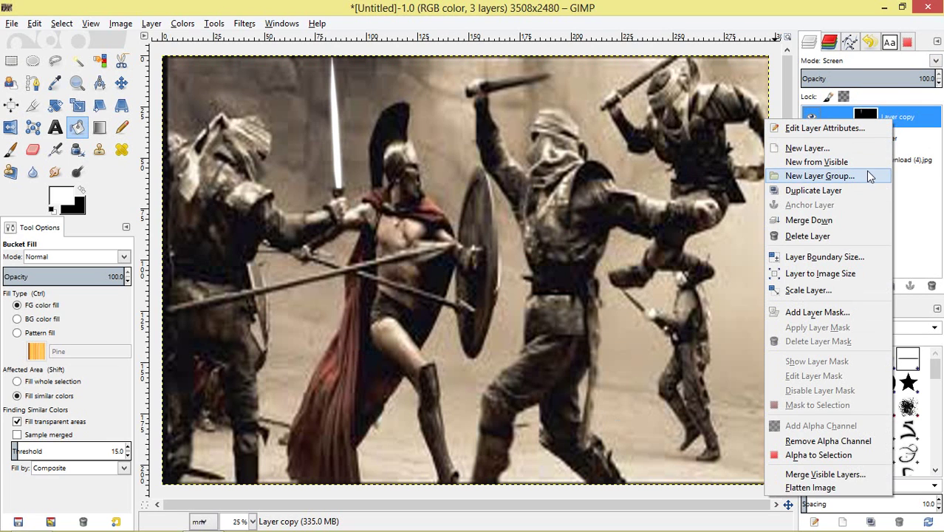
left_click(820, 220)
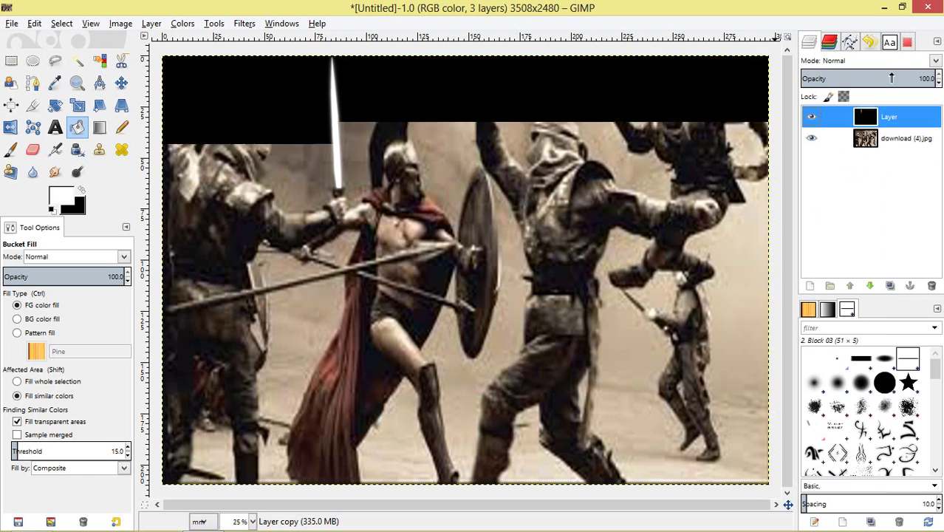
left_click(901, 59)
left_click(839, 127)
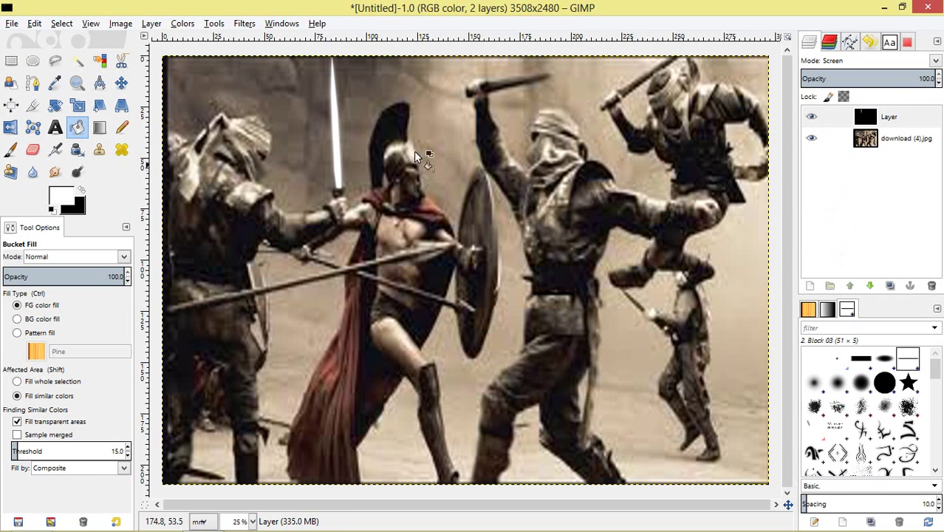
scroll(352, 205, "up", 1)
scroll(451, 174, "down", 1)
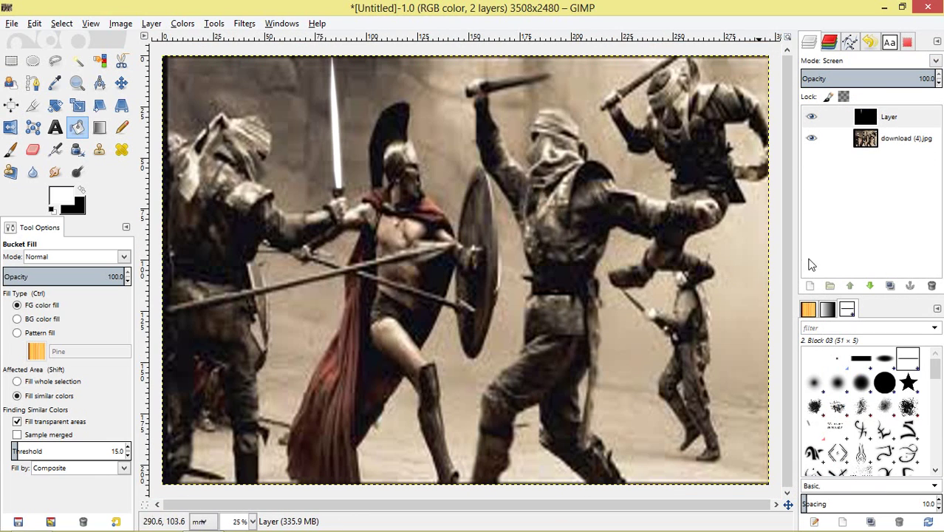
Duplicate the saber layer again, merge Layer copy #1 down, and keep Screen mode
left_click(891, 286)
left_click(890, 286)
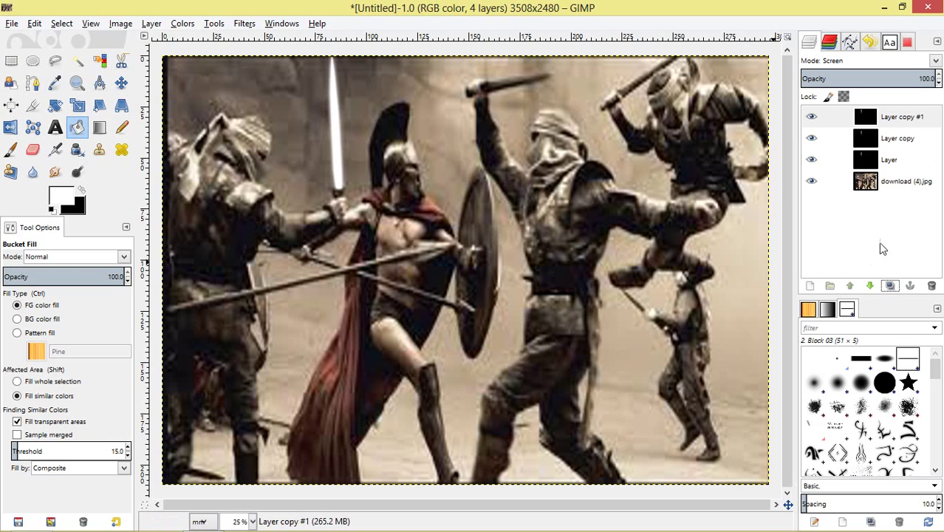
right_click(891, 116)
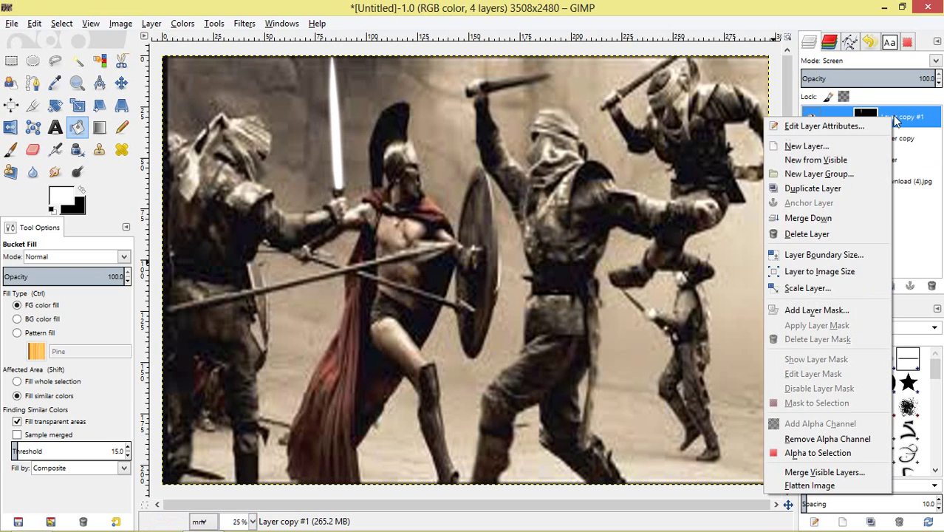
left_click(842, 218)
left_click(903, 60)
left_click(850, 128)
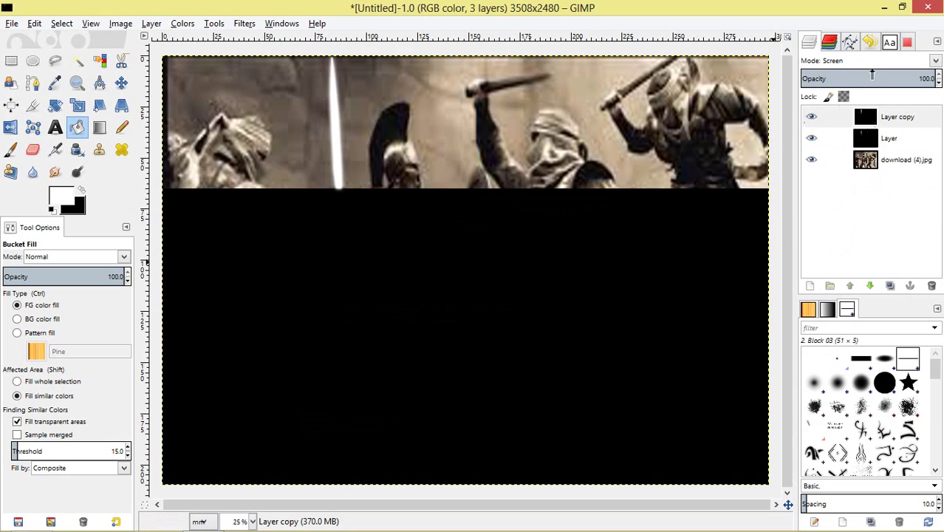
left_click(876, 62)
left_click(855, 129)
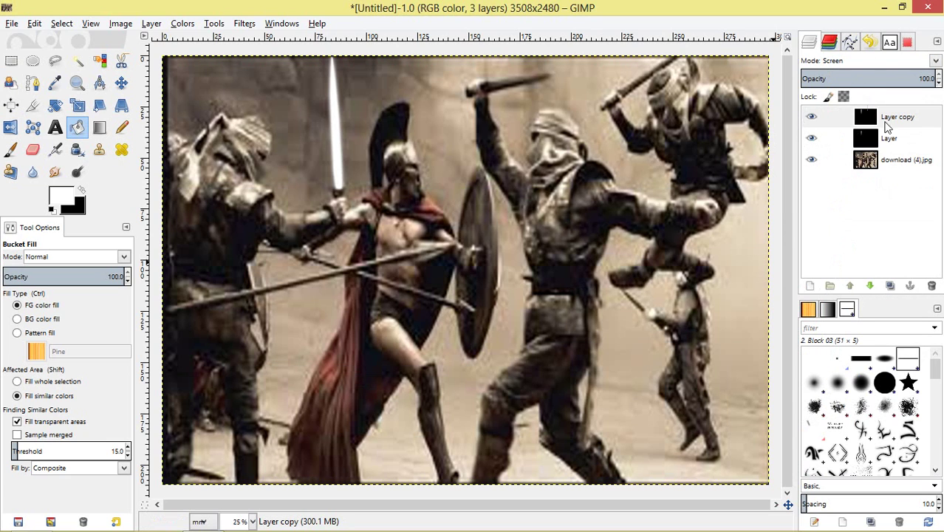
Merge the remaining Layer copy into Layer, leaving one Screen-mode saber layer
left_click(895, 124)
right_click(883, 118)
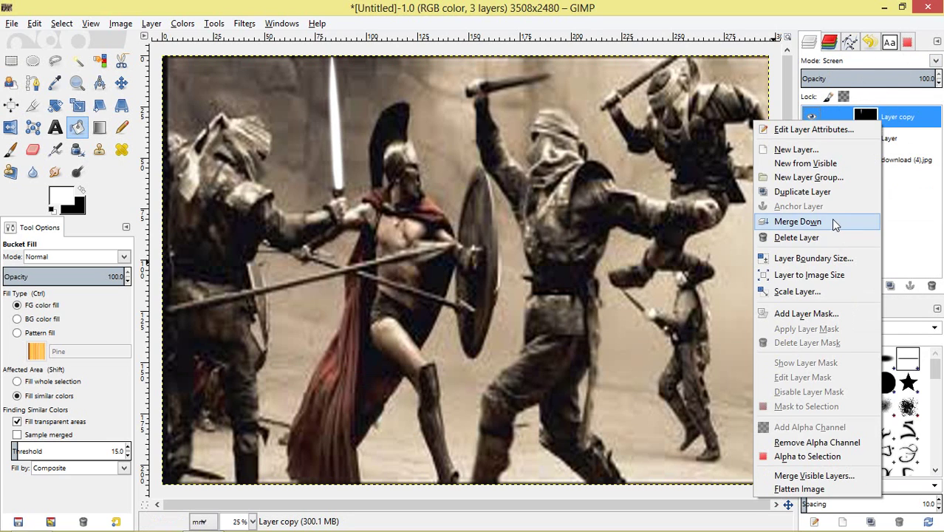
left_click(780, 161)
left_click(872, 60)
left_click(842, 127)
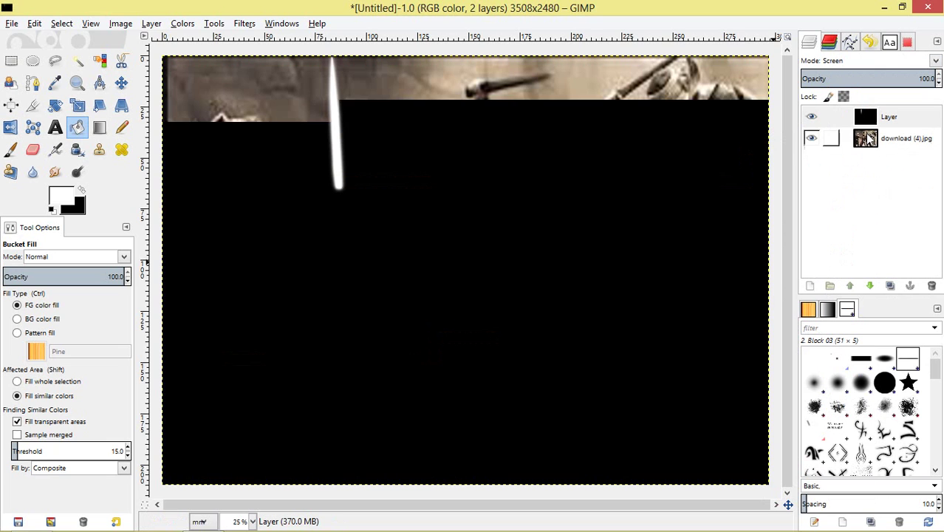
Open Colors > Color Balance on the merged saber layer
scroll(316, 153, "up", 2)
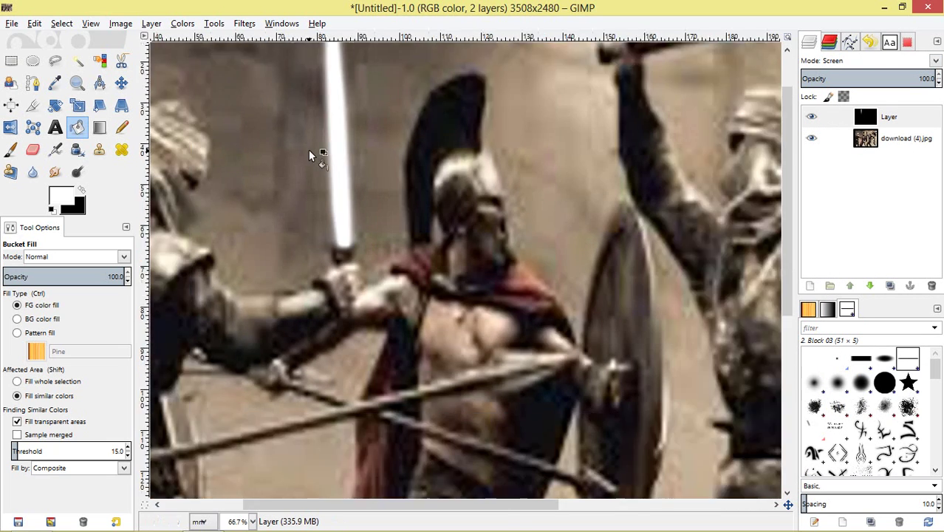
scroll(296, 118, "down", 3)
left_click(185, 24)
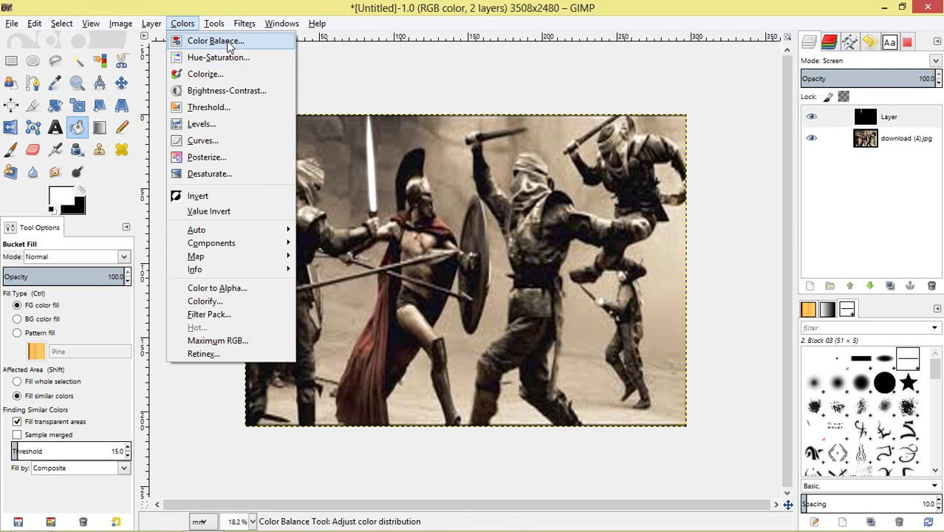
left_click(222, 39)
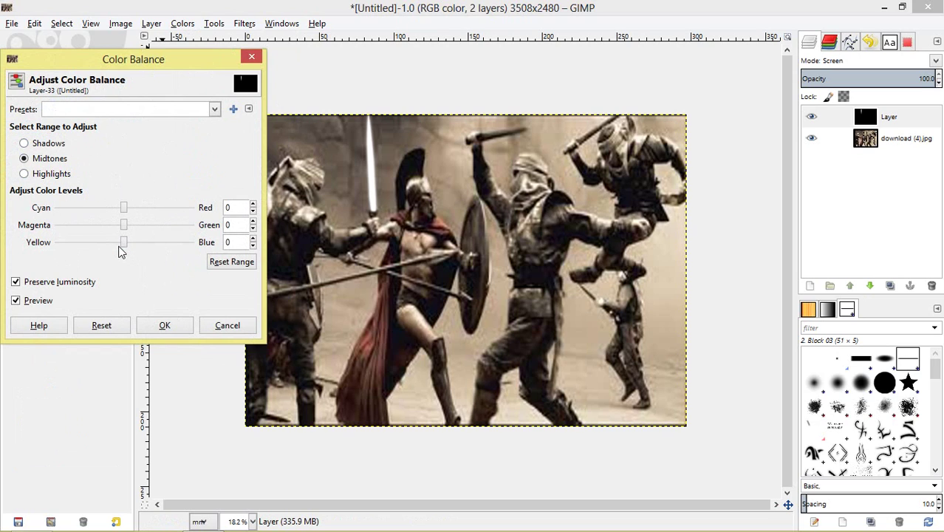
Balance the glow layer's midtones to Cyan-Red 20, Magenta-Green -50, Yellow-Blue 100 and apply
scroll(383, 218, "up", 2)
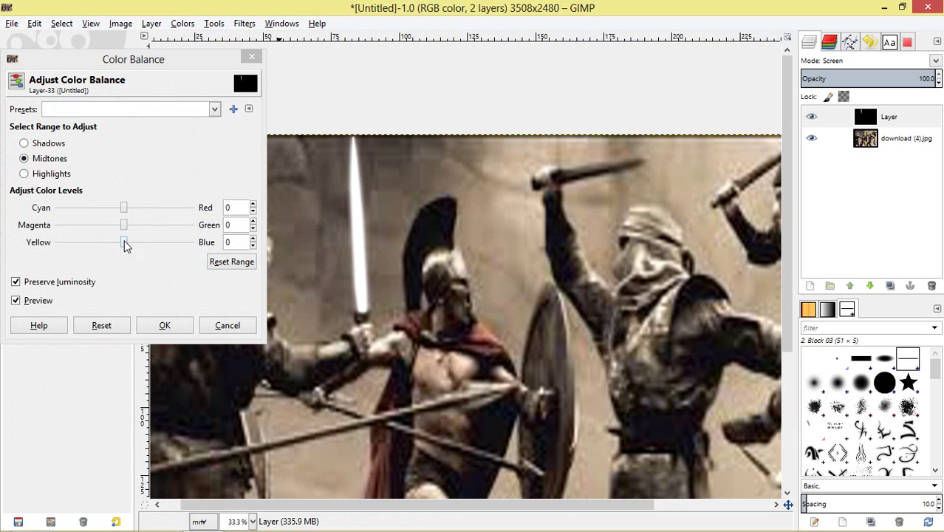
left_click_drag(126, 247, 139, 248)
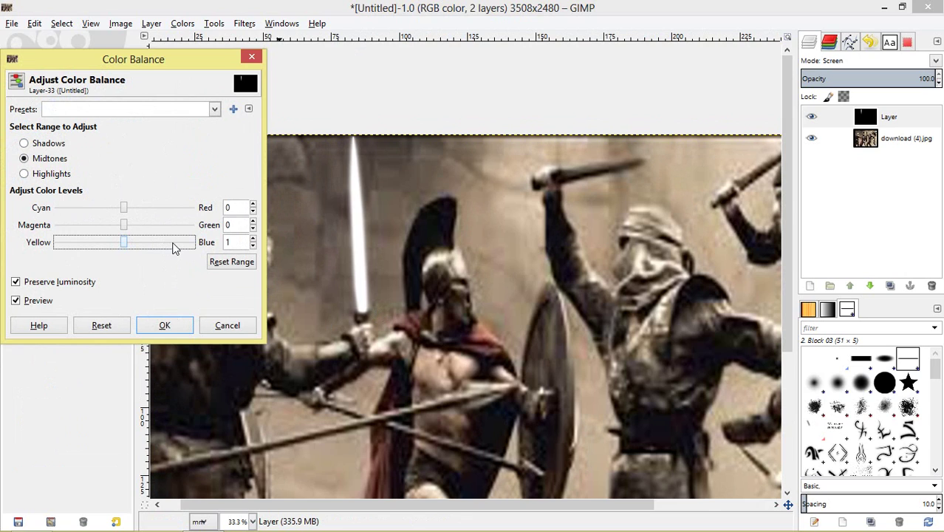
left_click(173, 248)
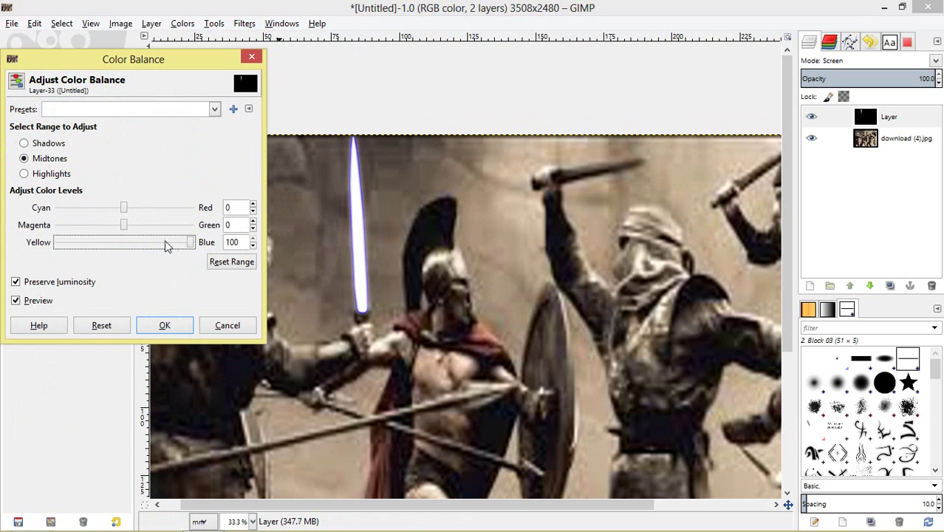
left_click_drag(109, 224, 88, 224)
left_click(140, 211)
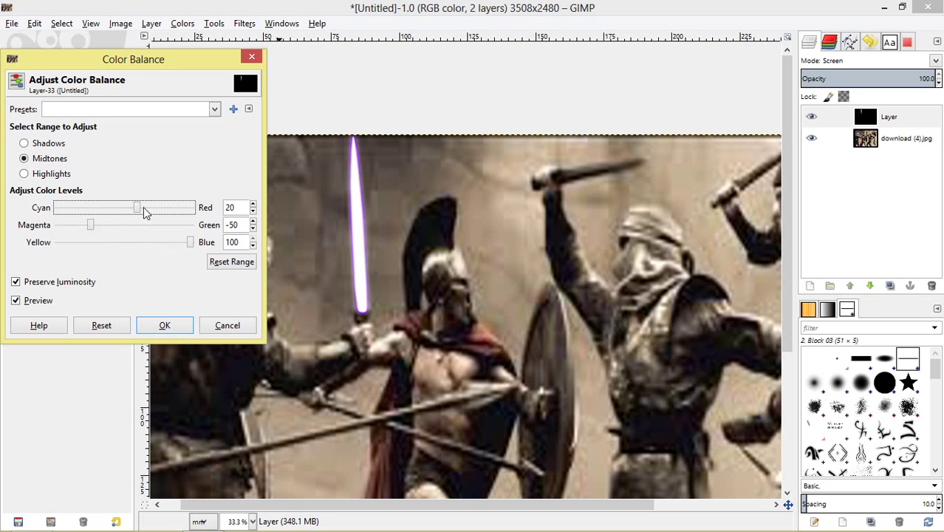
left_click(164, 325)
Make three copies of the glow layer, then delete the topmost copy
scroll(350, 240, "down", 2)
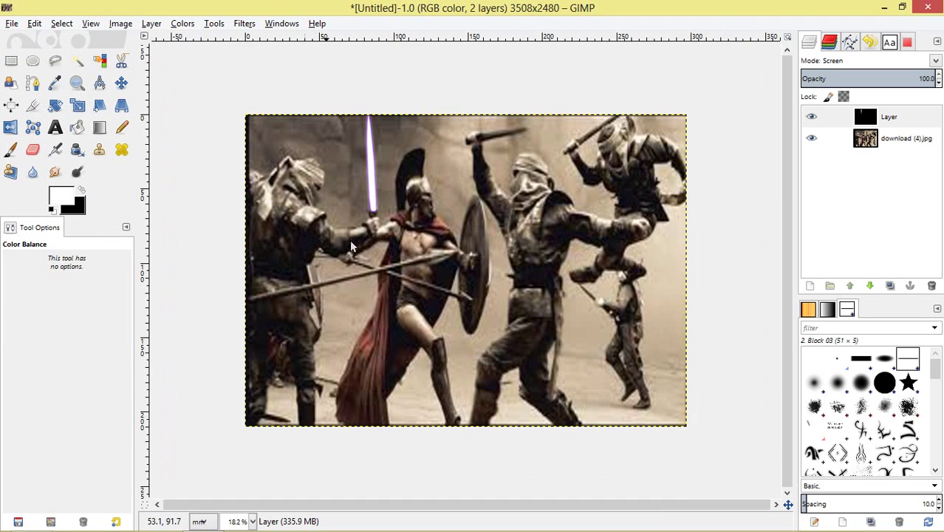
scroll(418, 210, "up", 1)
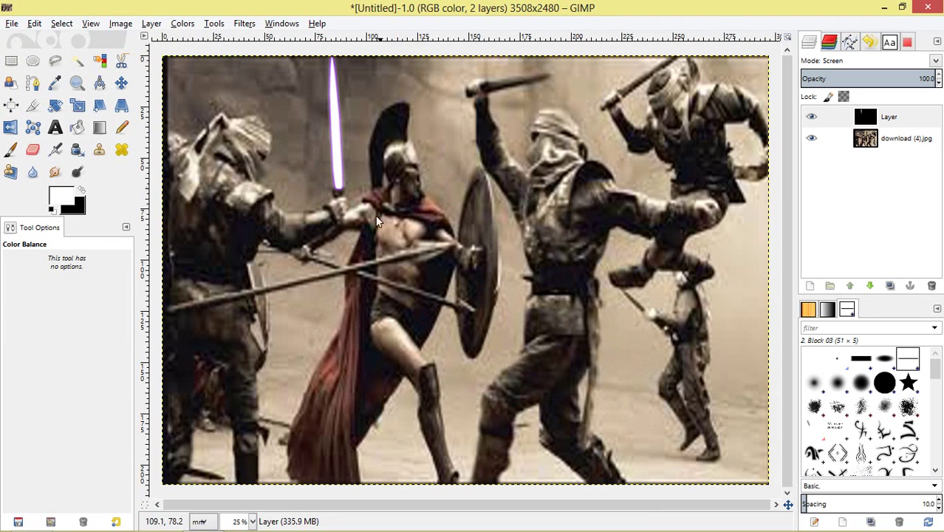
left_click(869, 118)
left_click(891, 285)
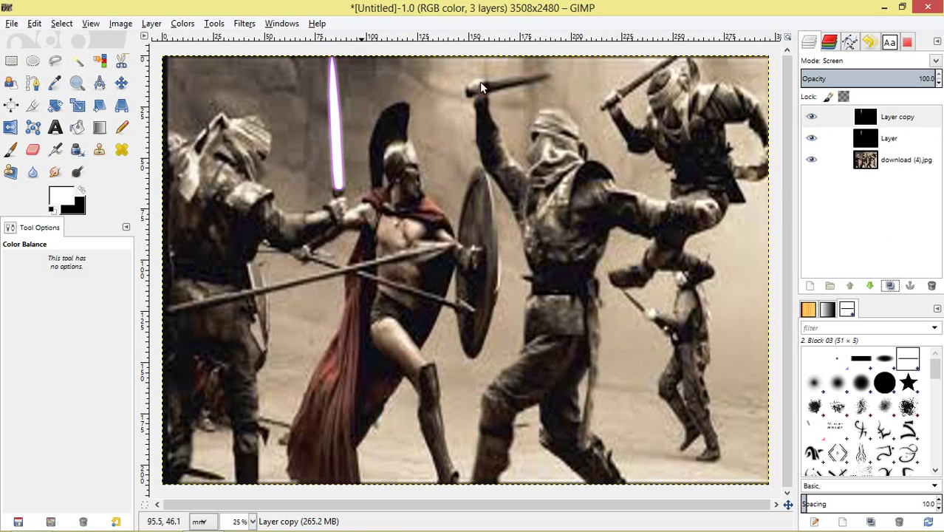
left_click(891, 285)
left_click(890, 285)
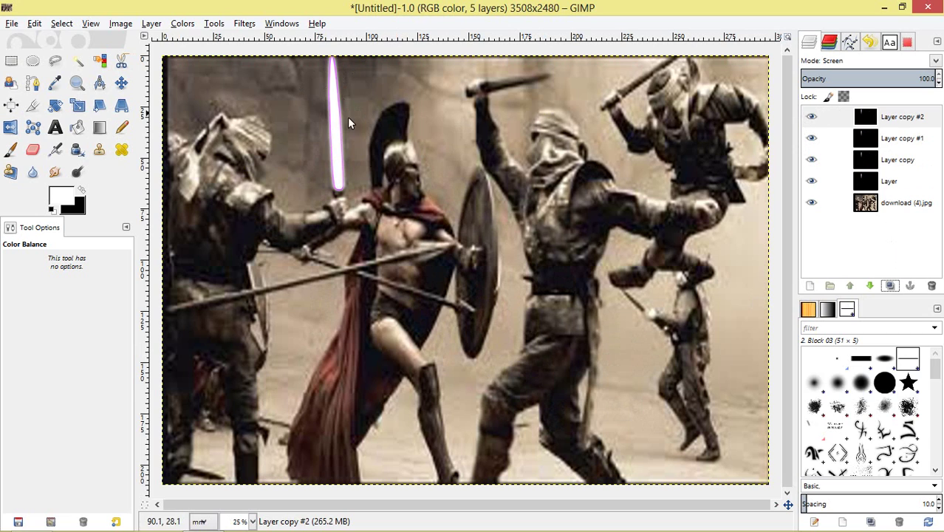
left_click(902, 118)
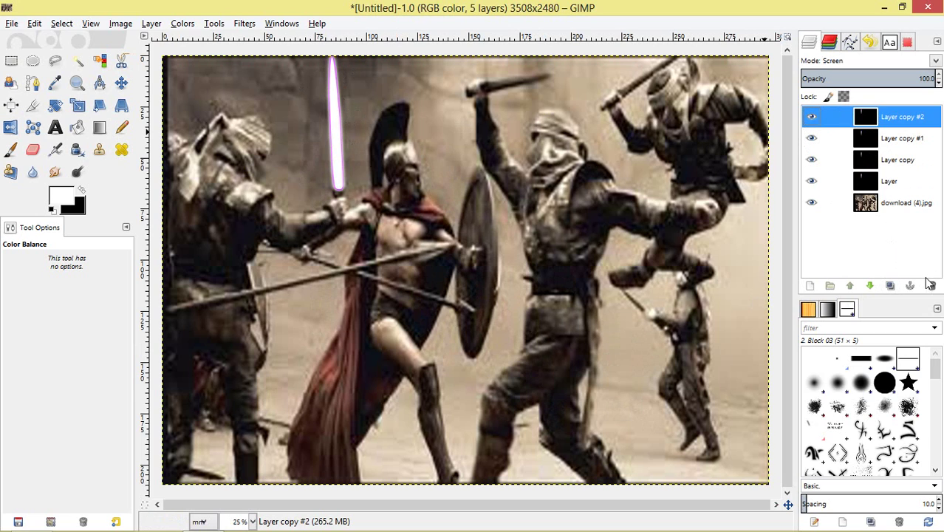
left_click(932, 285)
Merge the glow copies down into the glow layer and set its mode to Screen
left_click(917, 117)
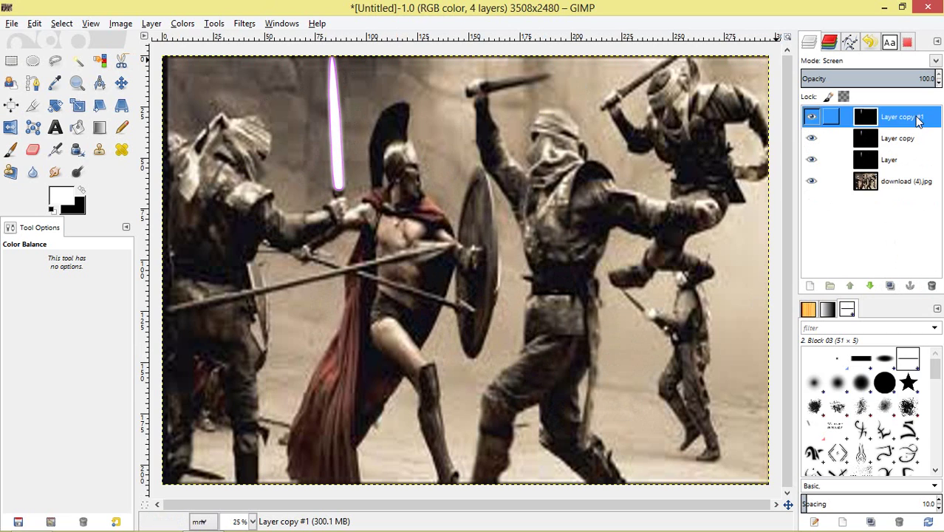
right_click(918, 116)
left_click(839, 219)
left_click(864, 61)
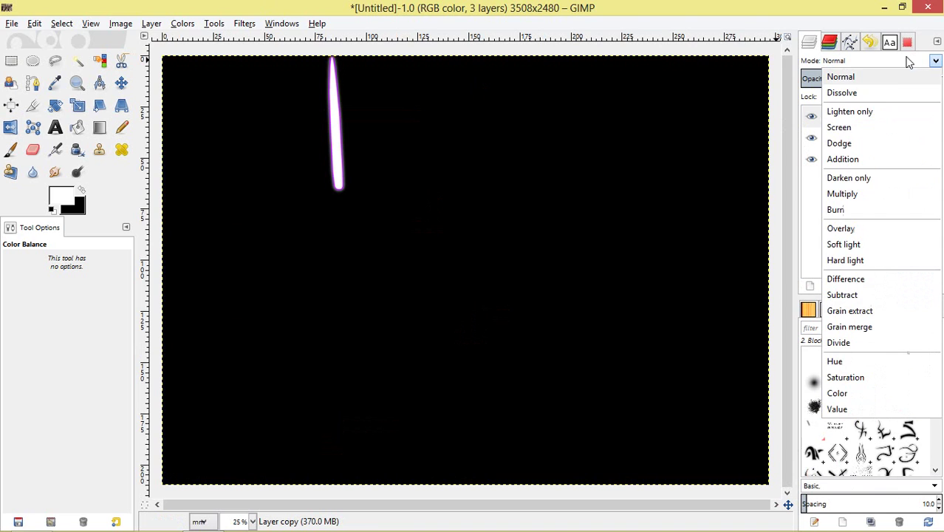
left_click(868, 130)
right_click(897, 117)
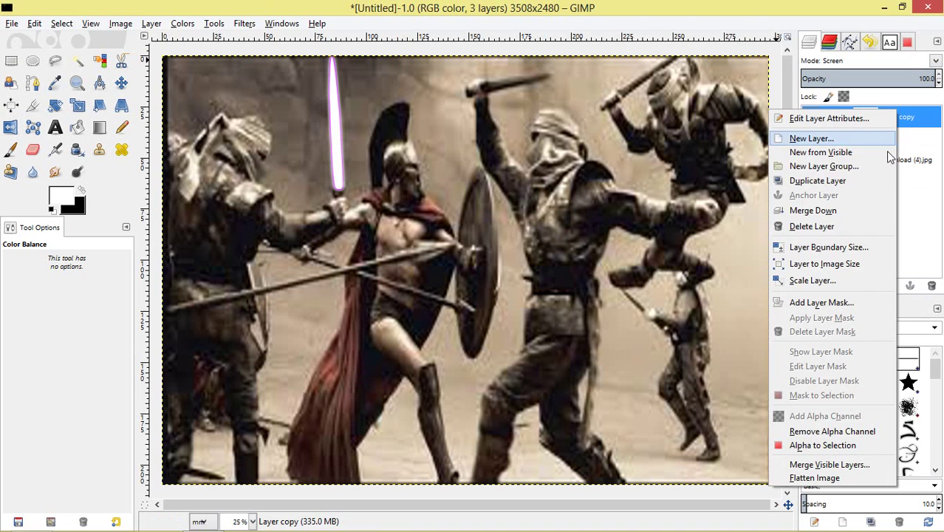
left_click(843, 211)
left_click(909, 63)
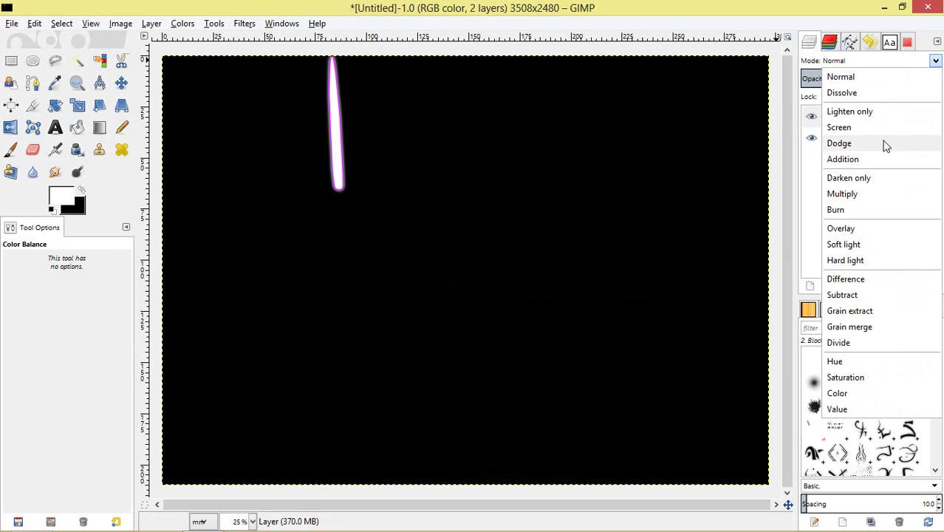
left_click(883, 127)
Try Dodge, Addition, Multiply and Burn modes on a test glow copy, then delete it
left_click(890, 286)
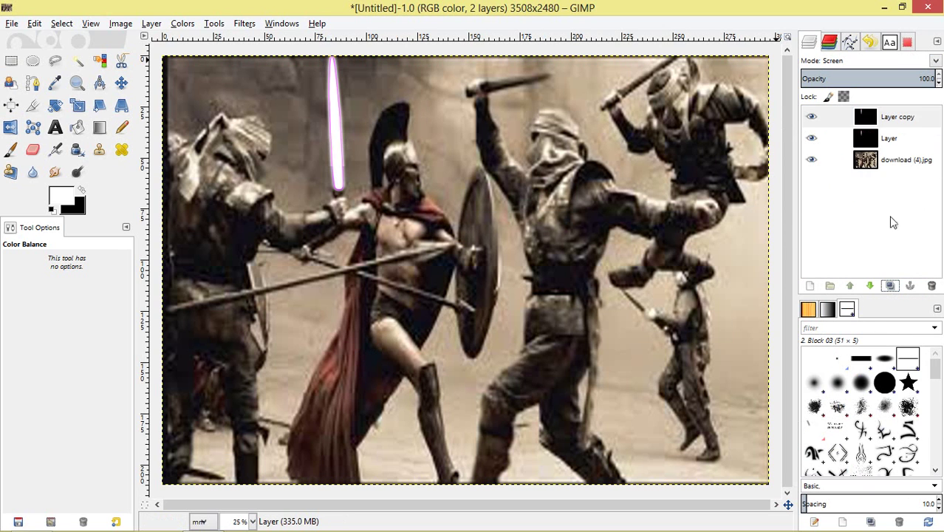
left_click(933, 60)
left_click(869, 148)
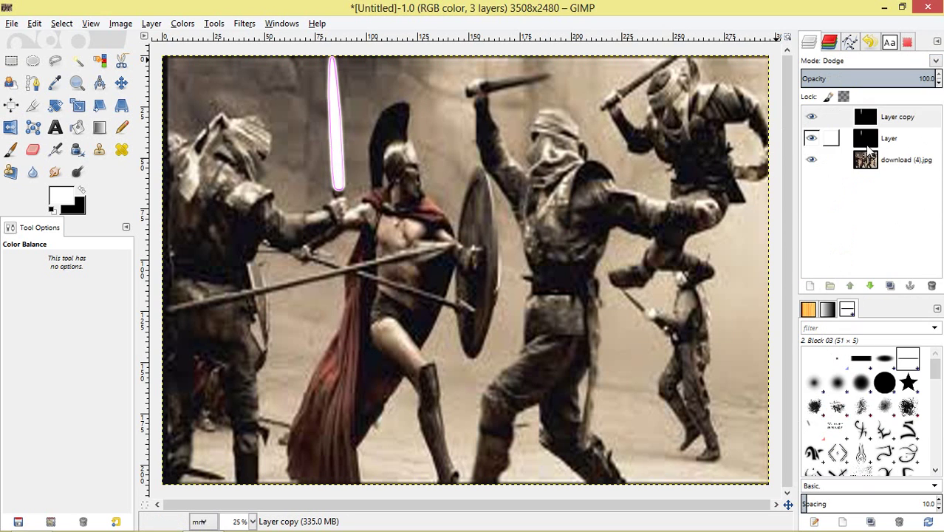
left_click(929, 63)
left_click(879, 156)
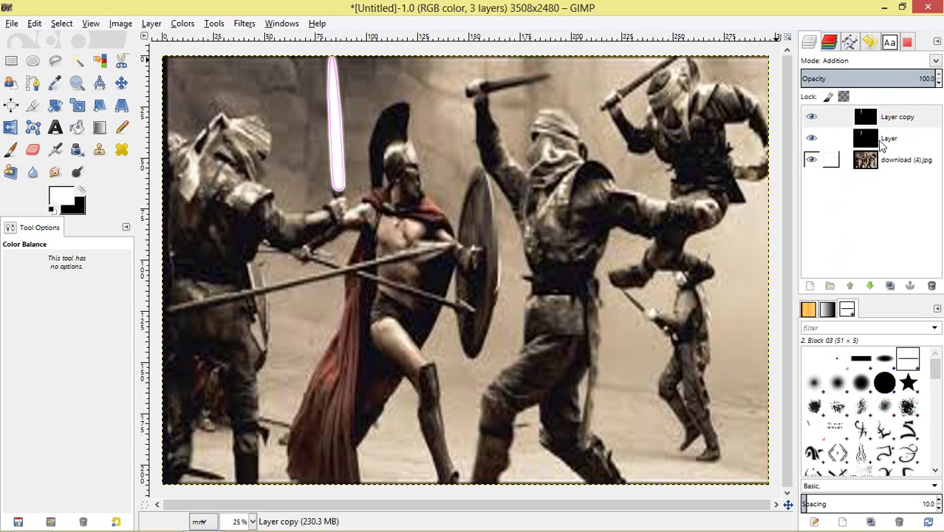
left_click(908, 62)
left_click(870, 194)
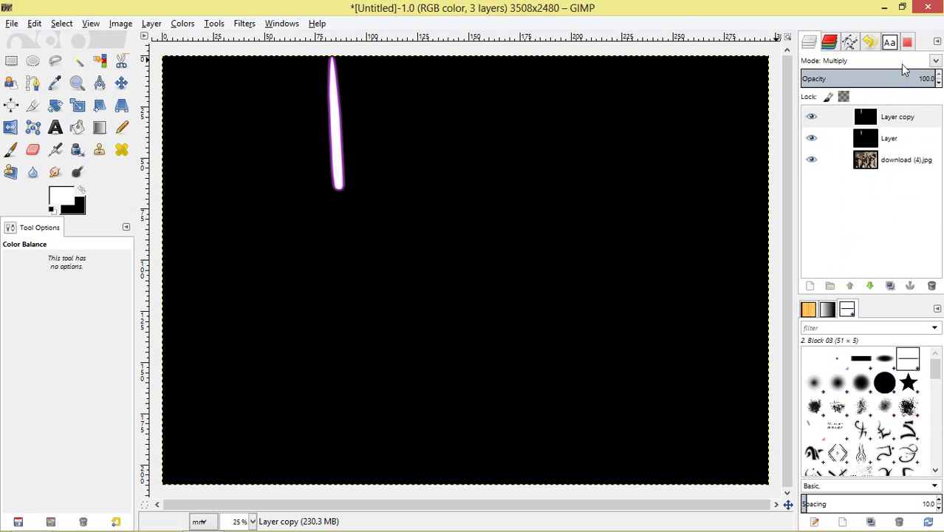
left_click(909, 64)
left_click(861, 210)
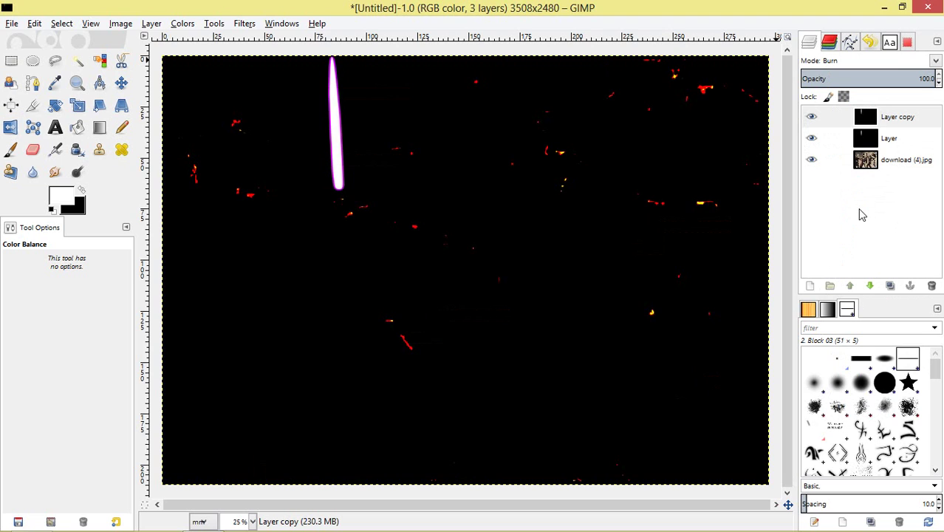
left_click(932, 285)
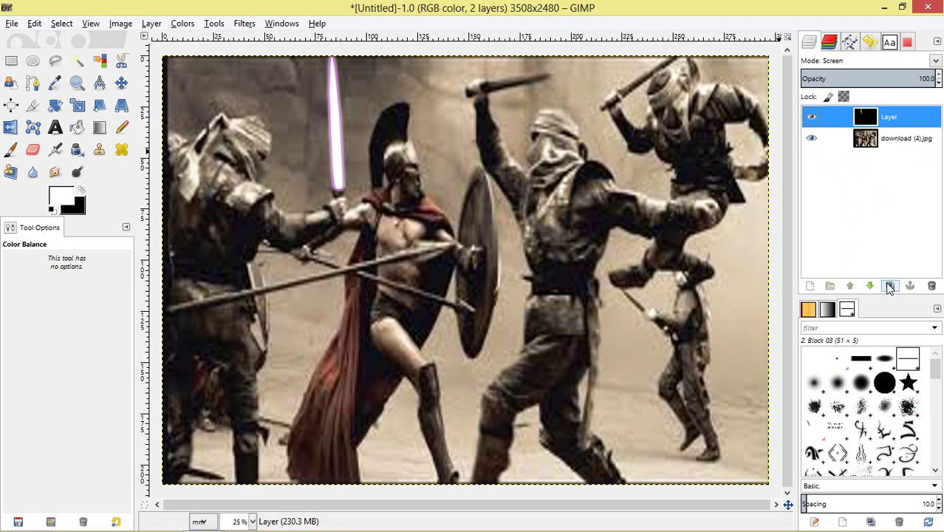
Merge another glow copy into the glow layer and set it back to Screen
left_click(890, 287)
right_click(882, 127)
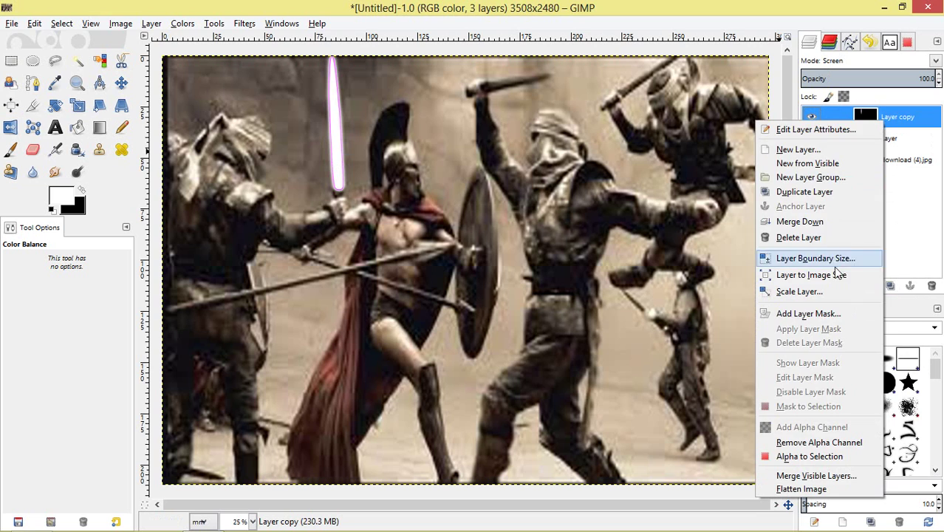
left_click(837, 222)
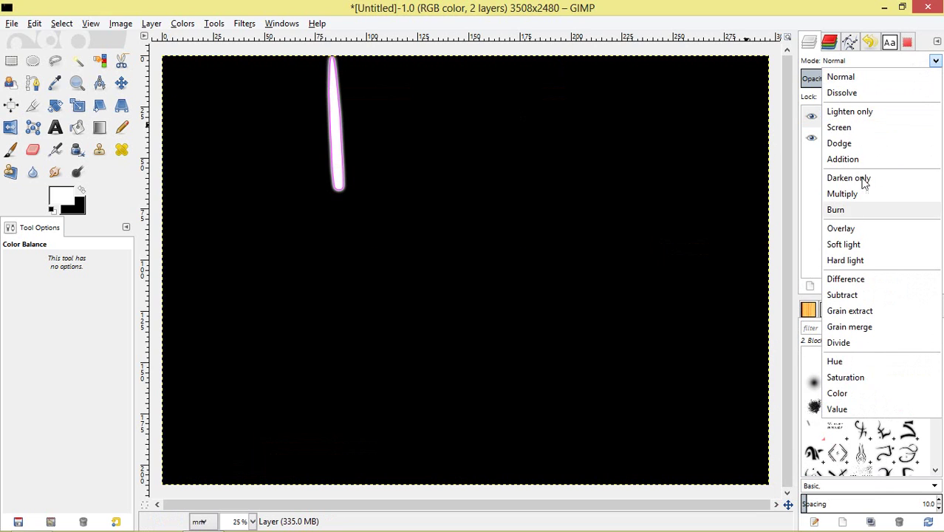
left_click(873, 127)
Zoom and pan around the canvas to inspect the purple blade and raised arm
scroll(406, 178, "up", 1)
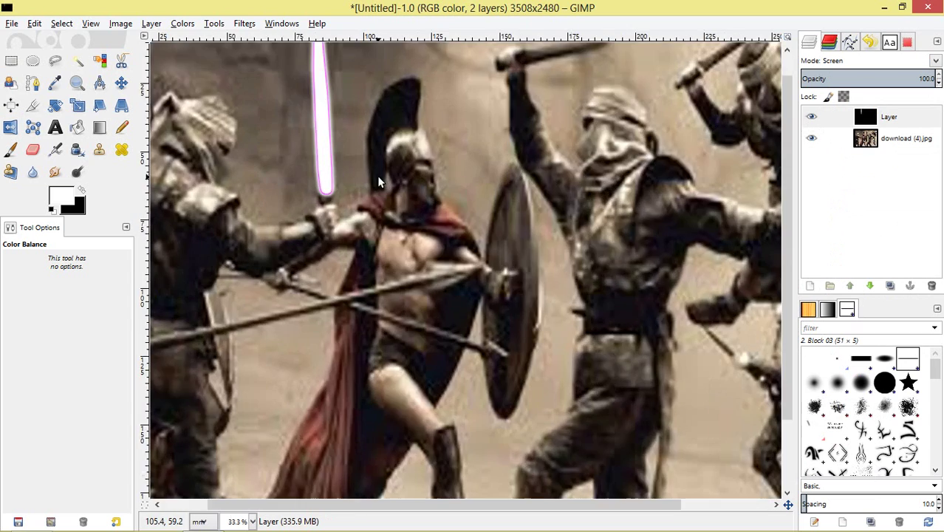
scroll(372, 171, "down", 3)
scroll(401, 176, "up", 2)
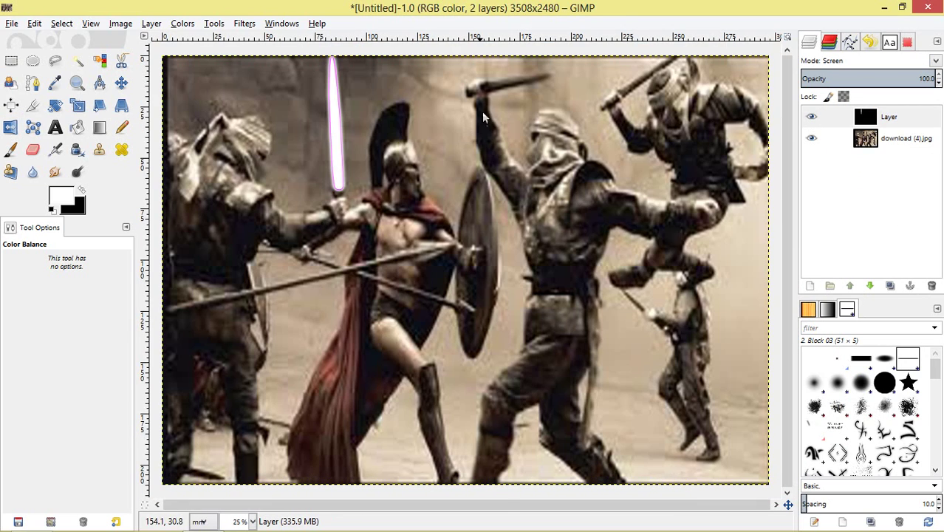
scroll(482, 112, "up", 1)
left_click_drag(483, 111, 345, 210)
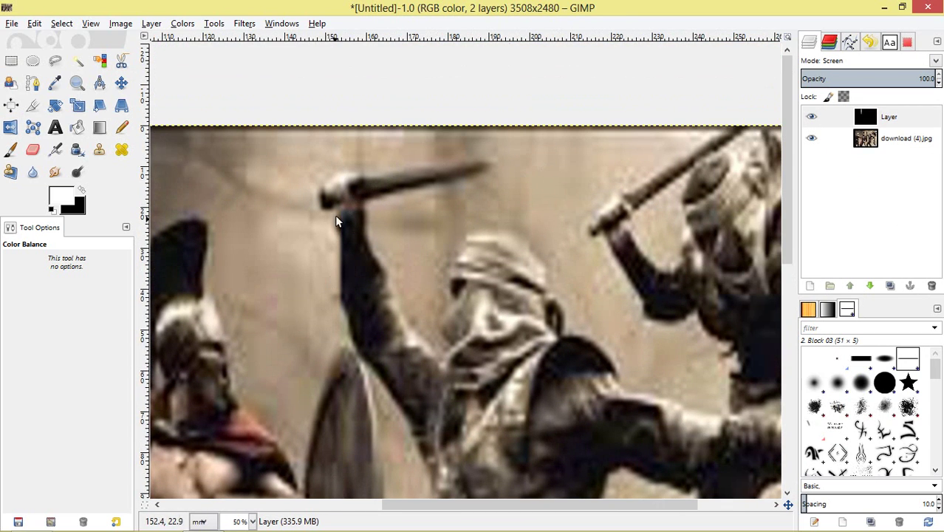
left_click_drag(611, 227, 545, 219)
scroll(456, 255, "down", 5)
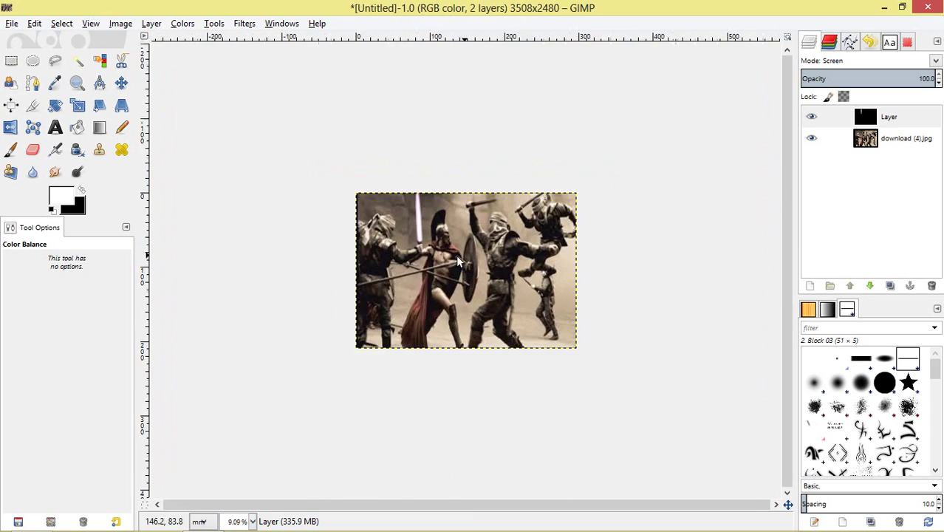
scroll(250, 154, "up", 3)
left_click(12, 23)
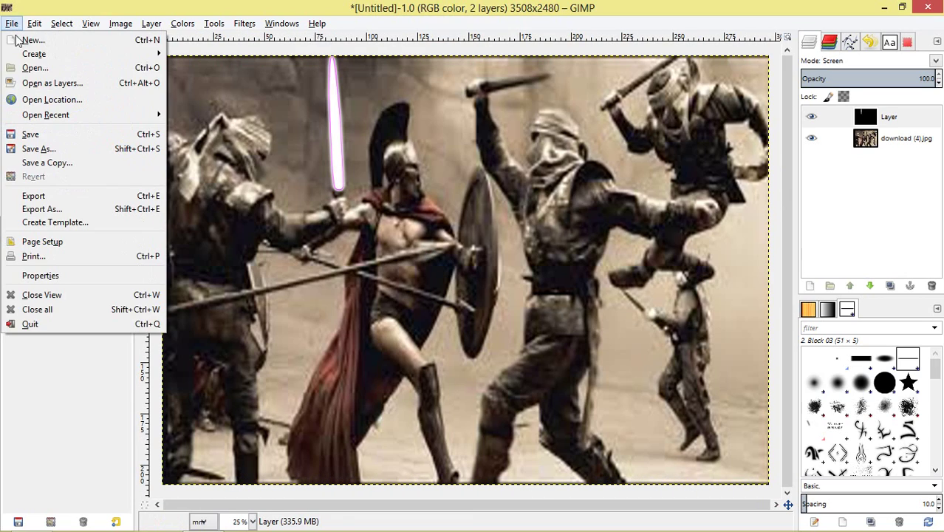
Open the reference photo download (2).jpg through Open as Layers
left_click(52, 82)
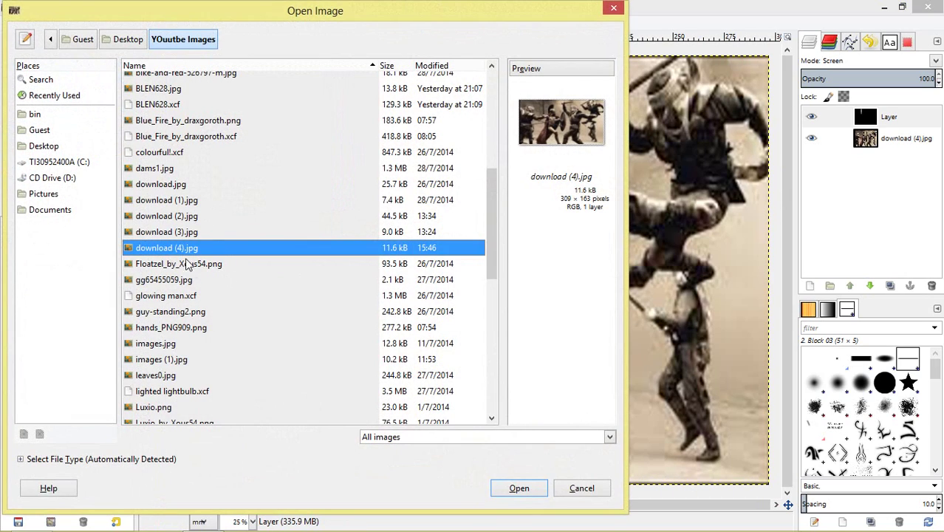
left_click(198, 232)
left_click(202, 215)
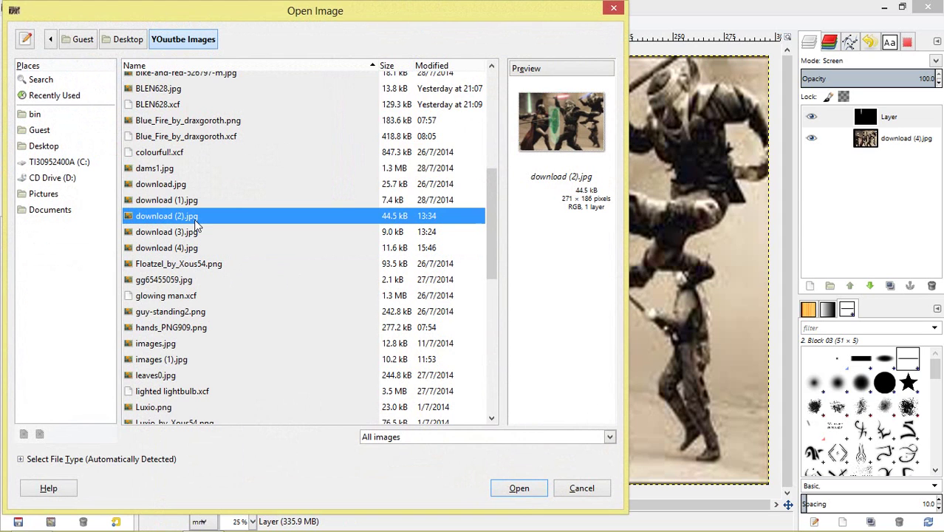
double_click(220, 215)
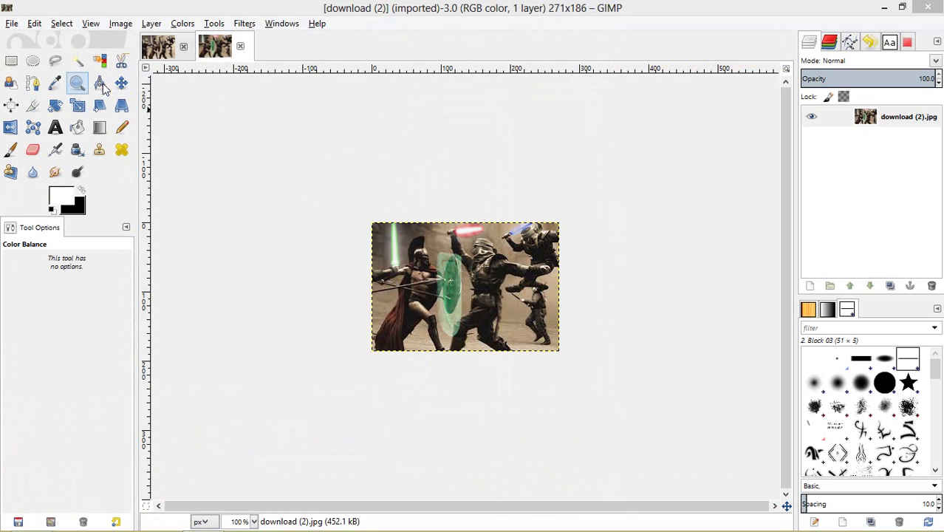
Cancel Color Balance without applying and zoom around the reference photo
left_click(346, 221)
left_click(252, 57)
scroll(374, 244, "up", 4, "ctrl")
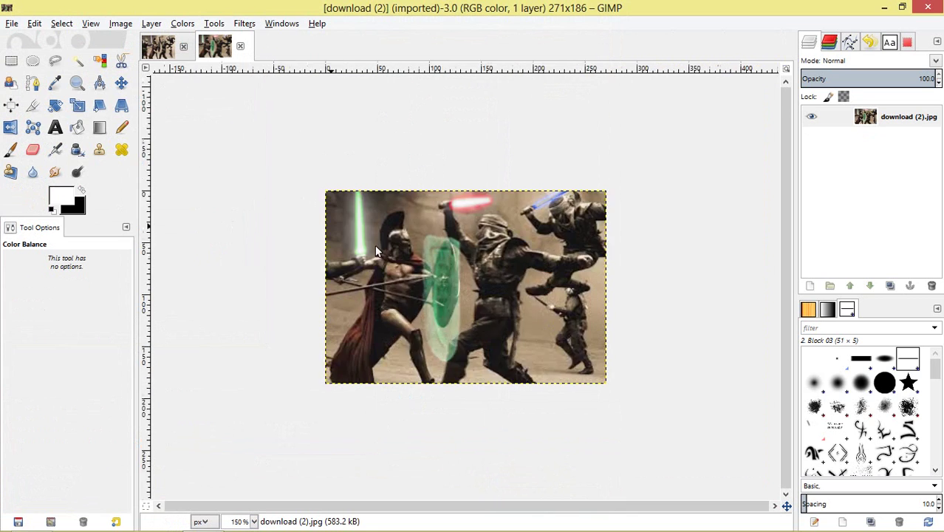
scroll(368, 237, "down", 2, "ctrl")
scroll(315, 203, "up", 2, "ctrl")
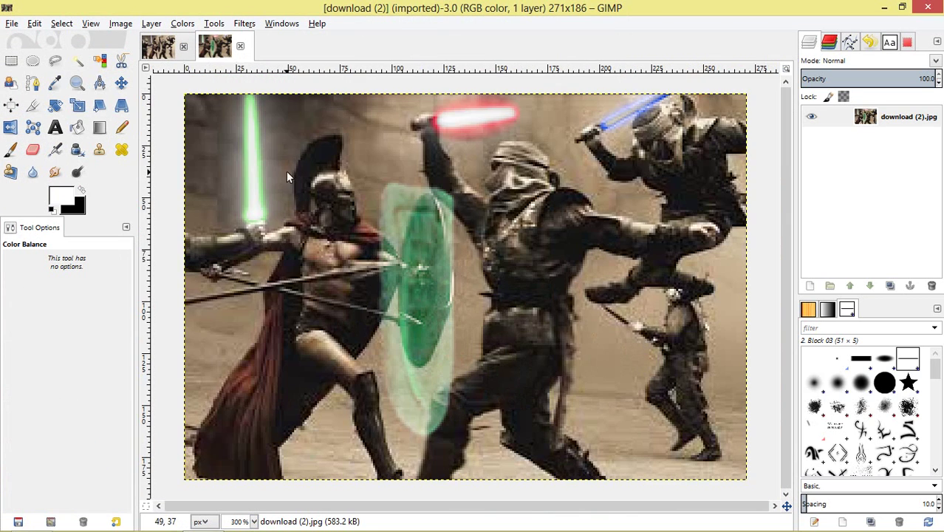
scroll(251, 219, "down", 1, "ctrl")
Compare the Untitled composite with download (2), showing the reference at 100% zoom
left_click(162, 51)
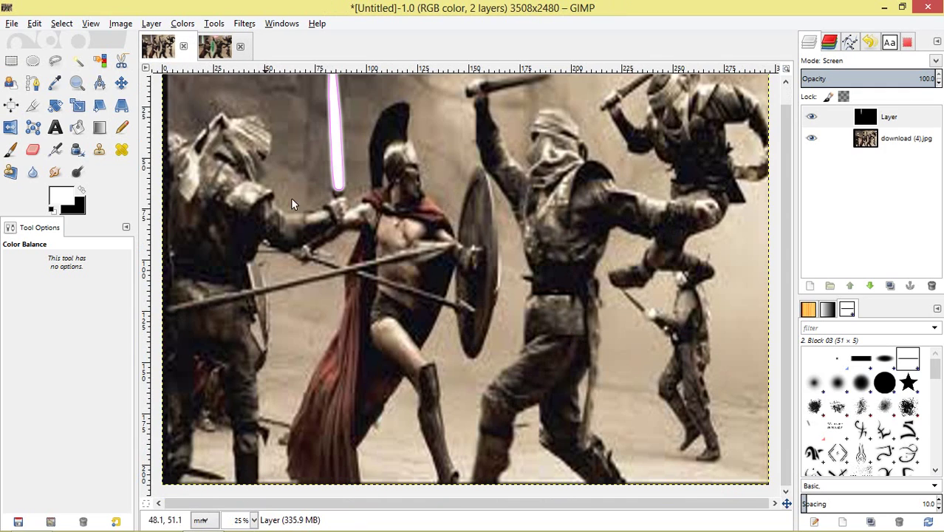
scroll(290, 198, "up", 2, "ctrl")
scroll(326, 166, "down", 2, "ctrl")
scroll(340, 151, "up", 4)
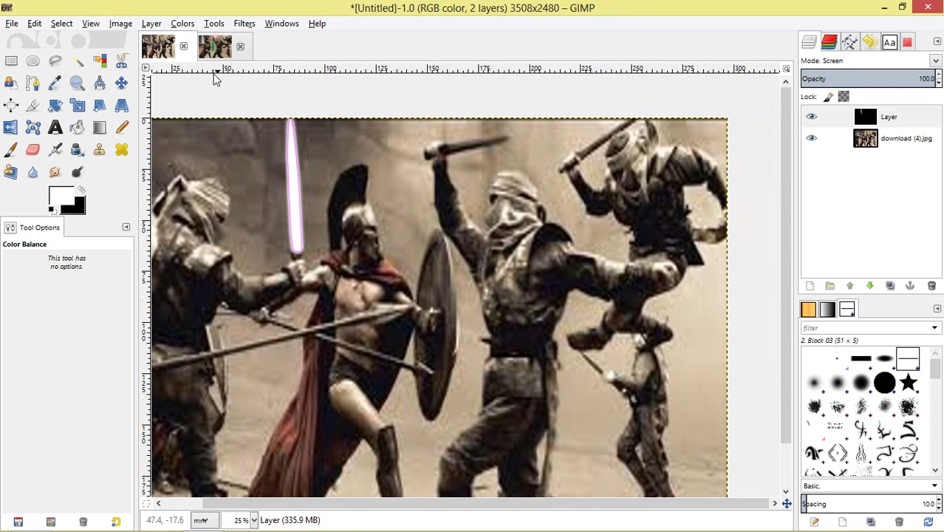
left_click(215, 52)
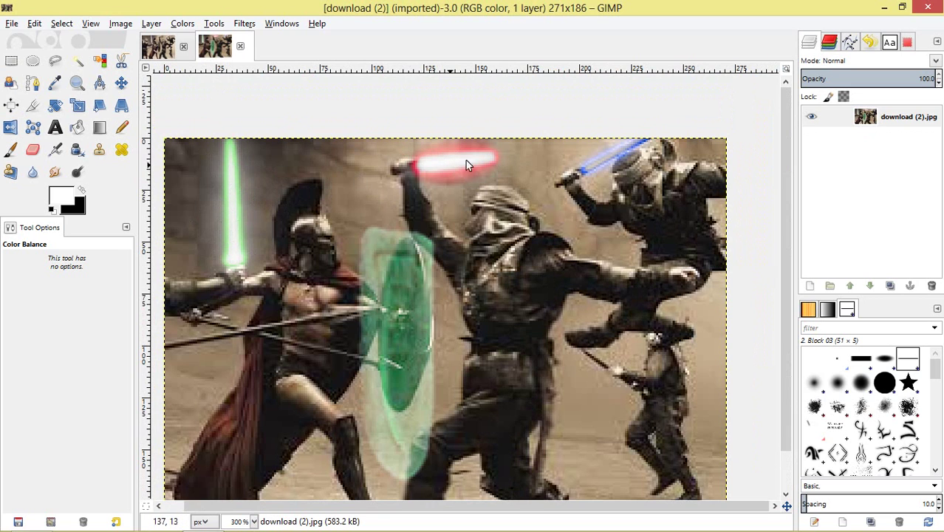
left_click(172, 52)
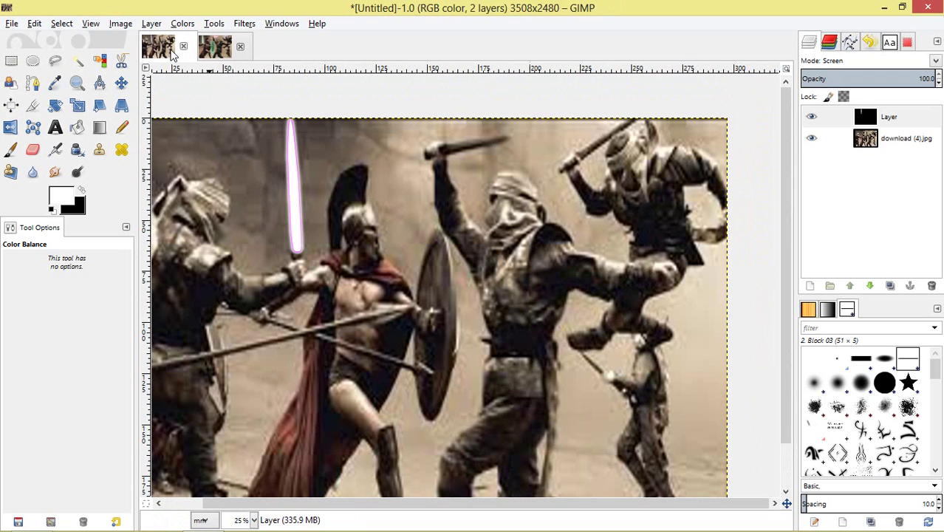
left_click(217, 51)
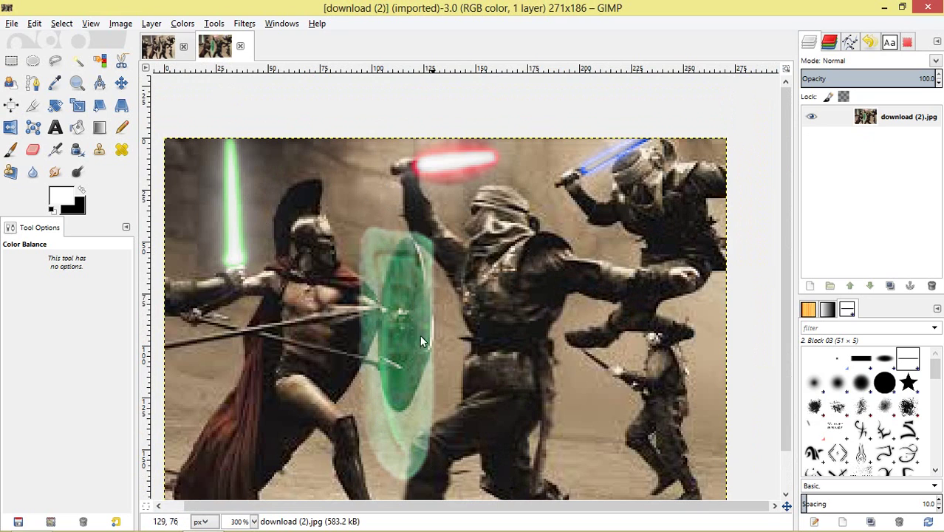
key("1")
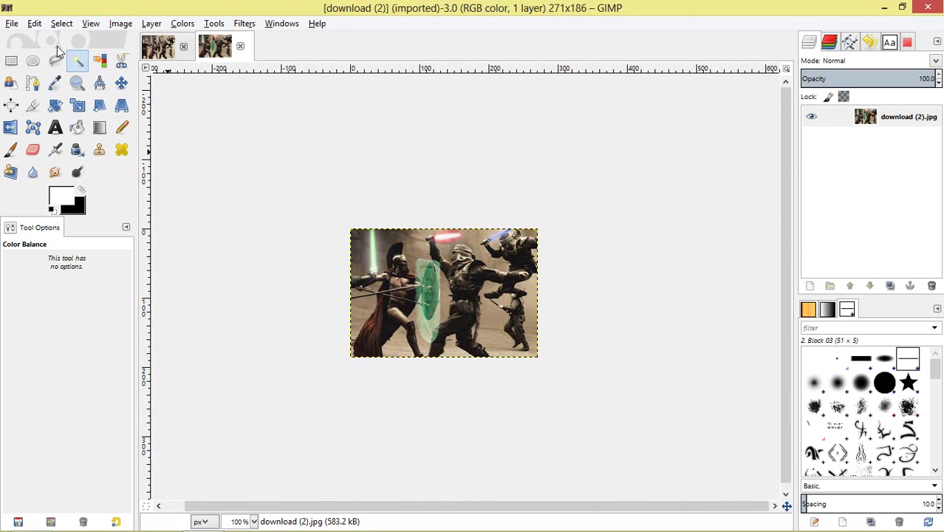
left_click(12, 24)
Browse the YOutube Images folder in the Open Image dialog
left_click(30, 67)
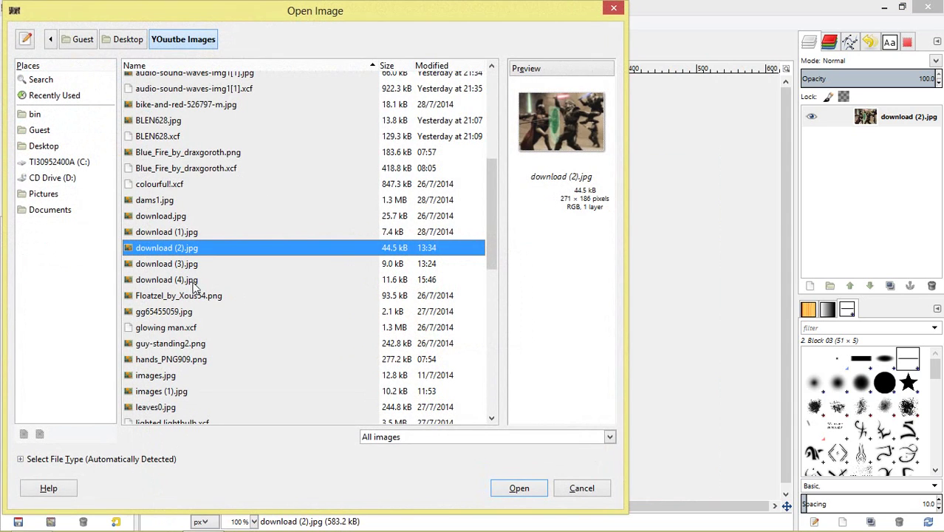
scroll(184, 122, "up", 7)
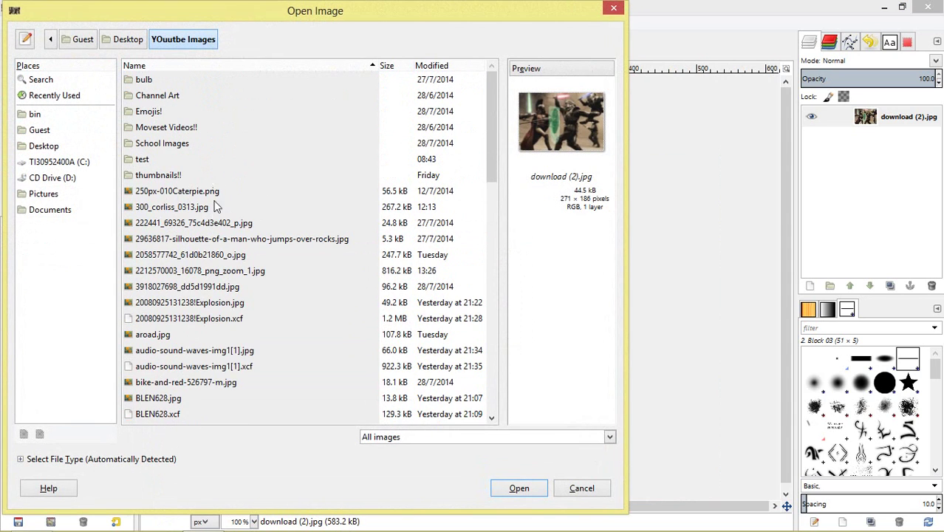
scroll(212, 248, "down", 5)
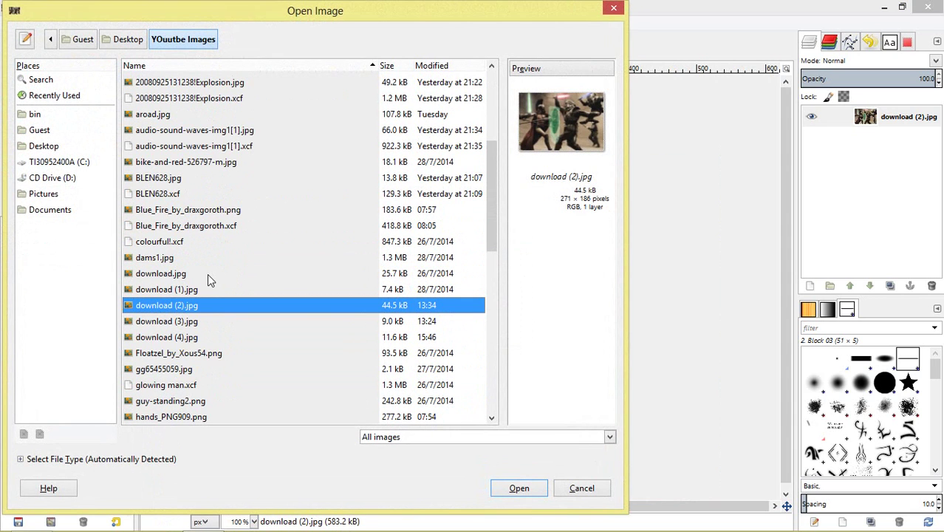
scroll(208, 274, "up", 1)
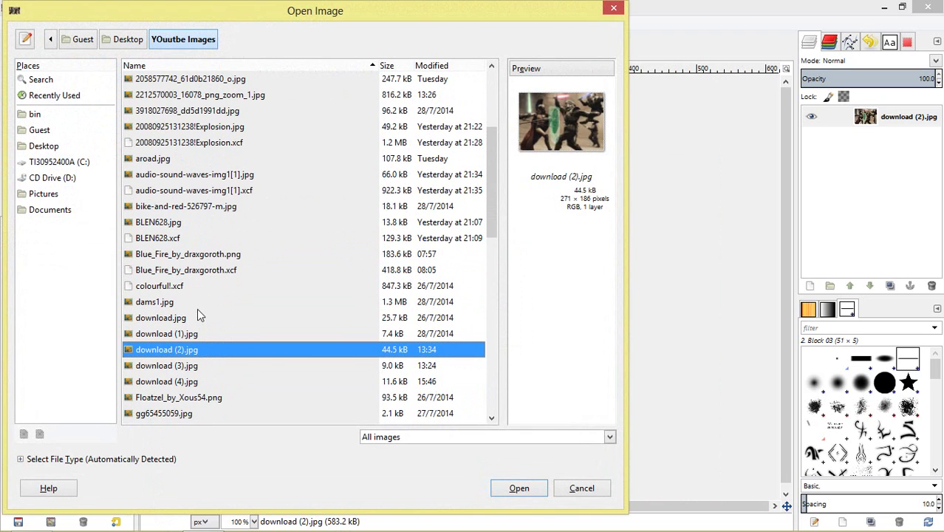
scroll(190, 335, "down", 2)
scroll(190, 339, "down", 1)
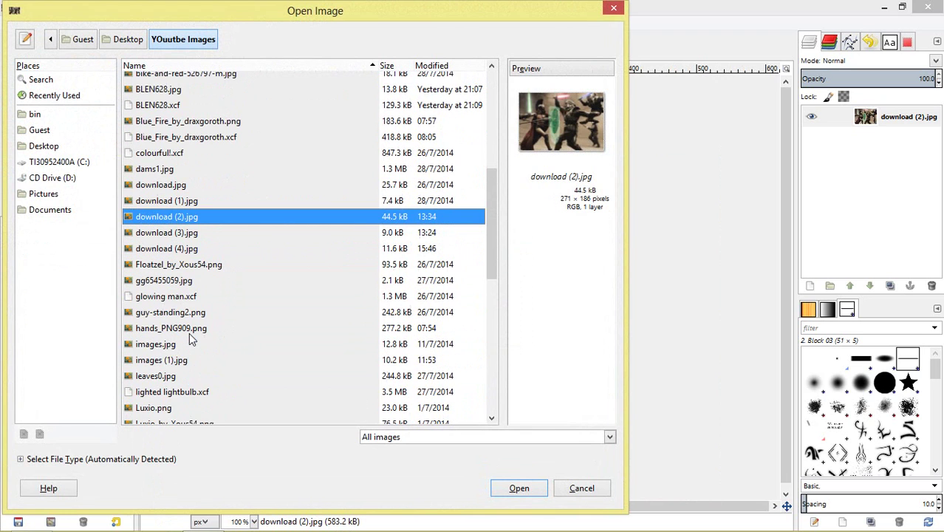
scroll(189, 339, "down", 3)
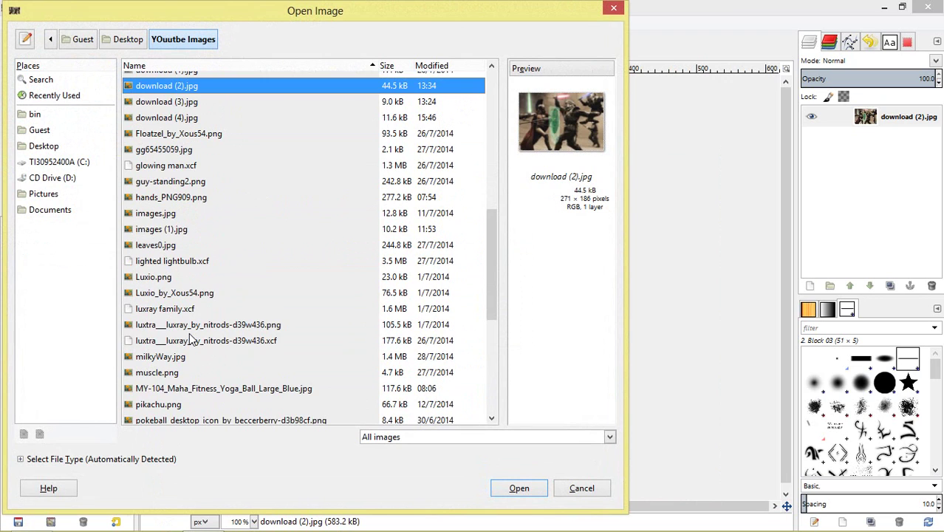
scroll(189, 344, "down", 3)
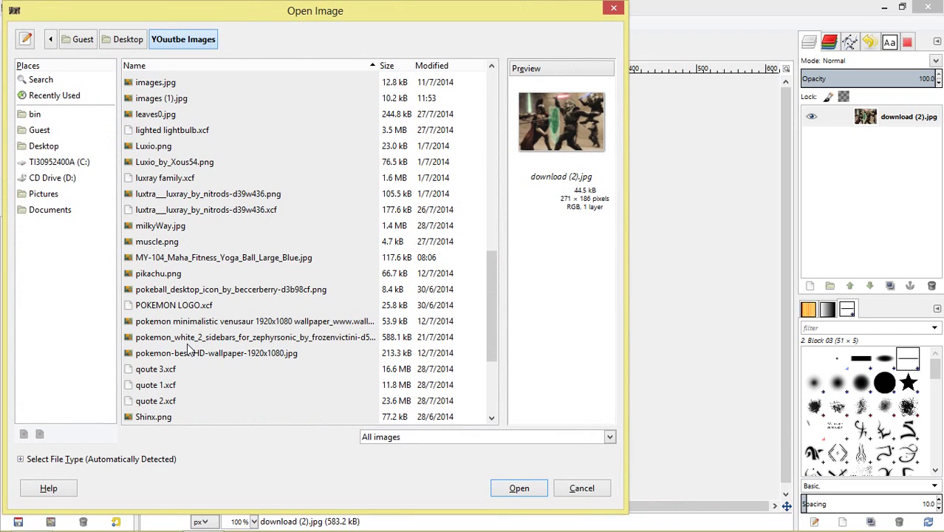
scroll(218, 265, "down", 4)
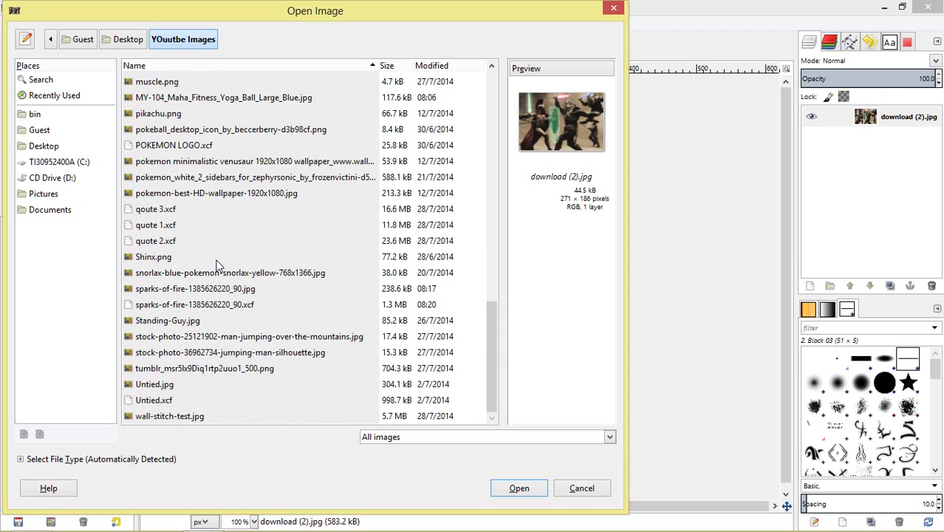
scroll(218, 275, "up", 10)
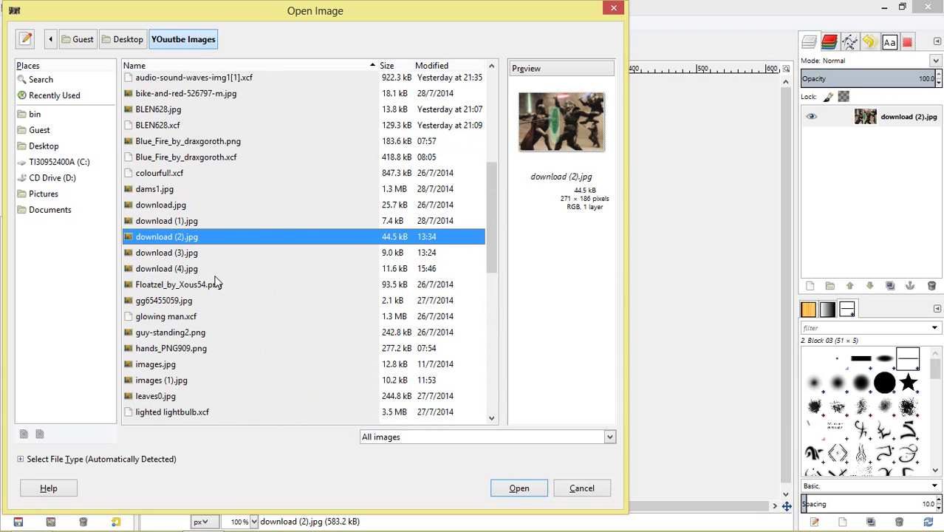
scroll(216, 281, "up", 1)
Check the test folder, return, and open 300_corliss_0313.jpg
left_click(178, 336)
scroll(178, 332, "up", 5)
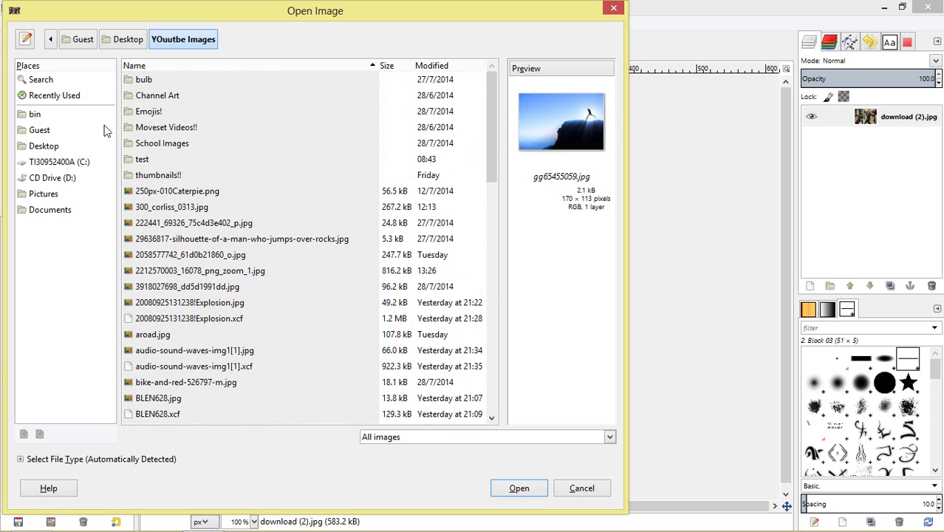
double_click(133, 155)
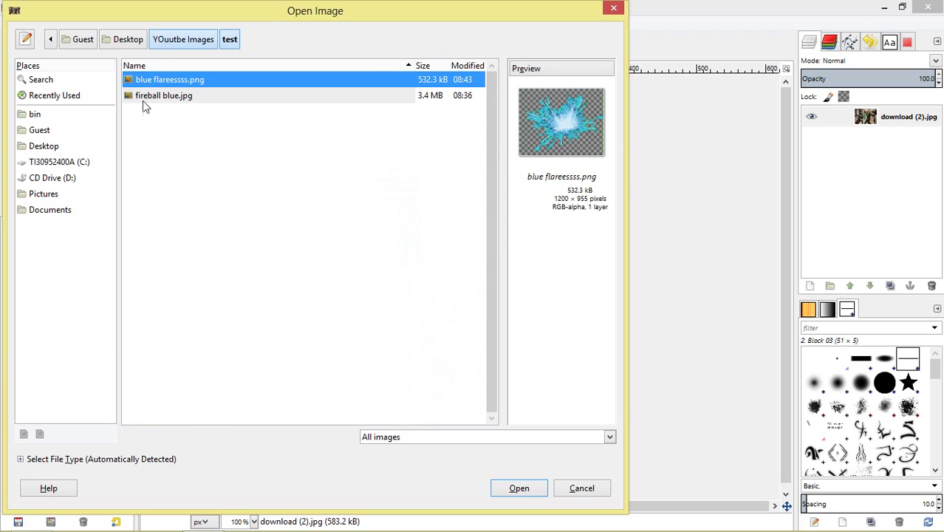
key("BackSpace")
left_click(195, 209)
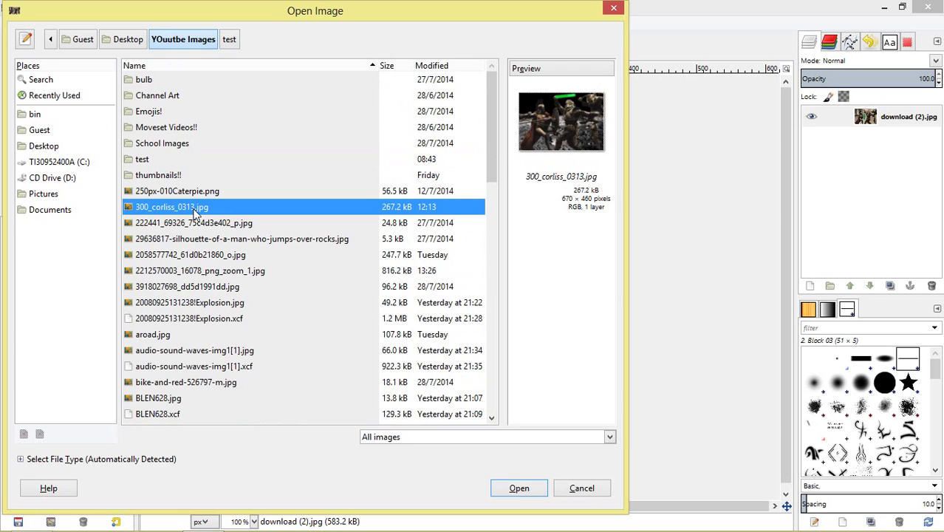
double_click(195, 210)
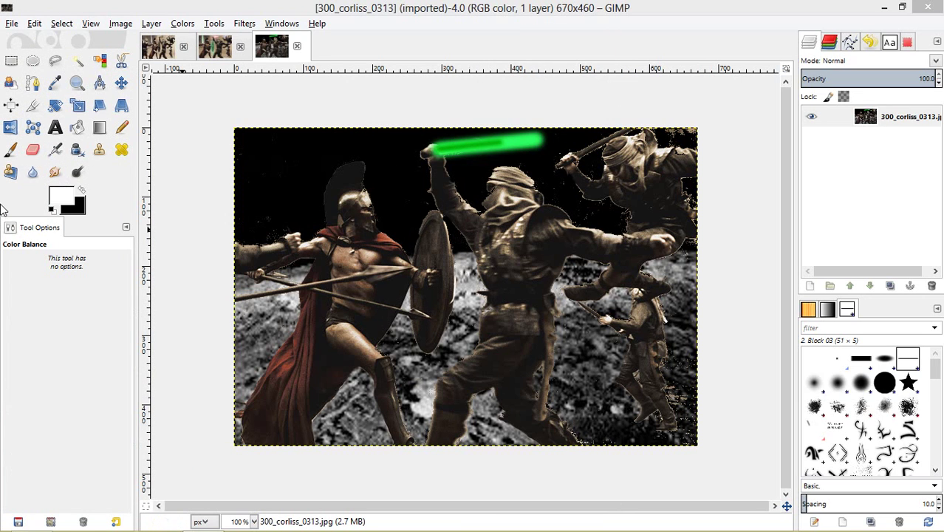
Zoom and pan around the newly opened 300_corliss_0313.jpg battle photo
left_click(367, 16)
scroll(384, 234, "up", 1)
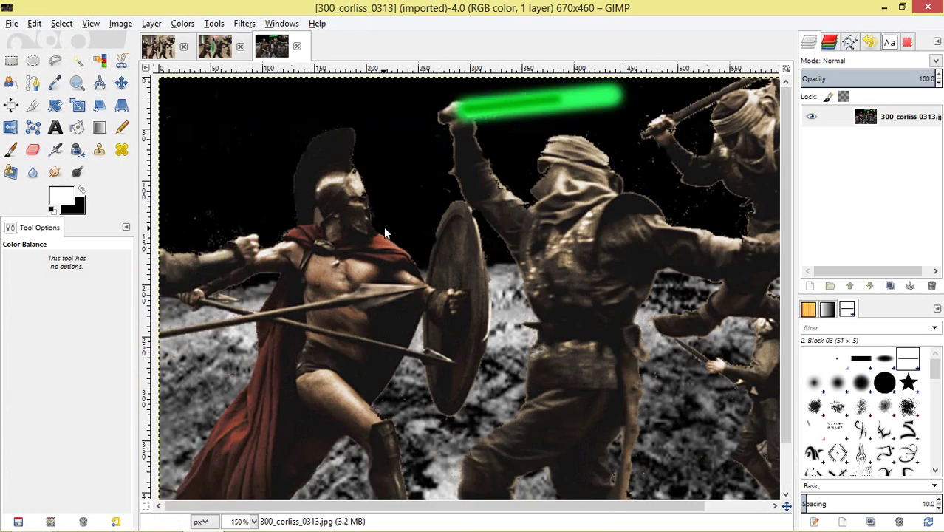
key("space")
scroll(587, 233, "down", 2)
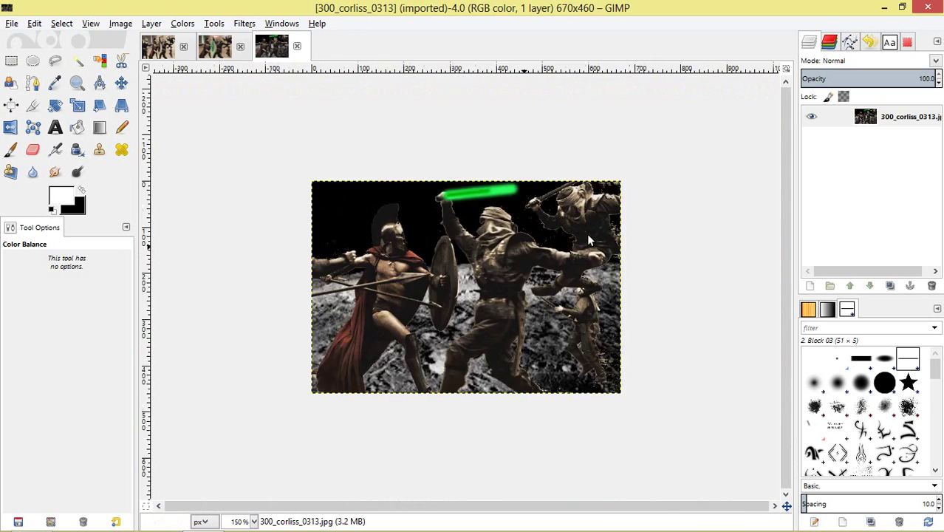
scroll(520, 209, "up", 2)
scroll(494, 155, "down", 2)
Zoom in on the download (2) reference, then return to the Untitled composite
left_click(221, 48)
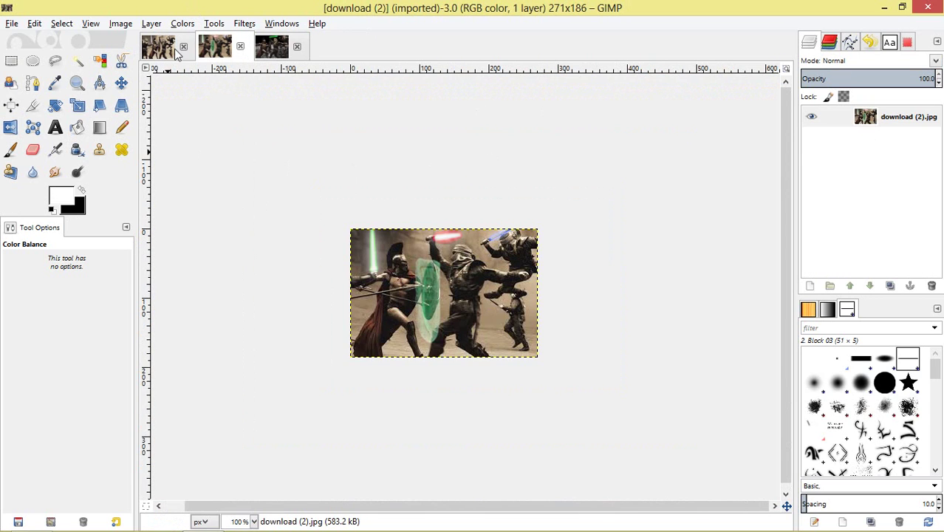
left_click(158, 46)
left_click(233, 56)
key("plus")
key("plus")
key("plus")
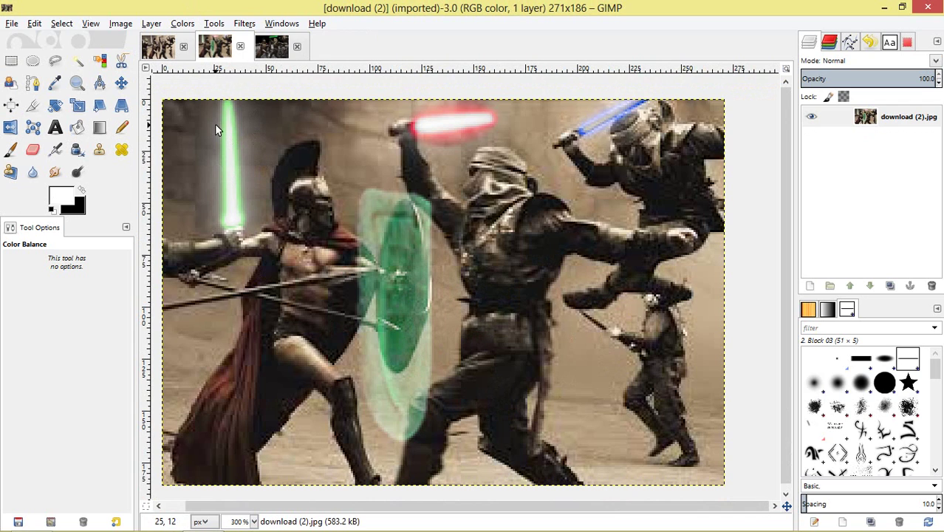
left_click(167, 53)
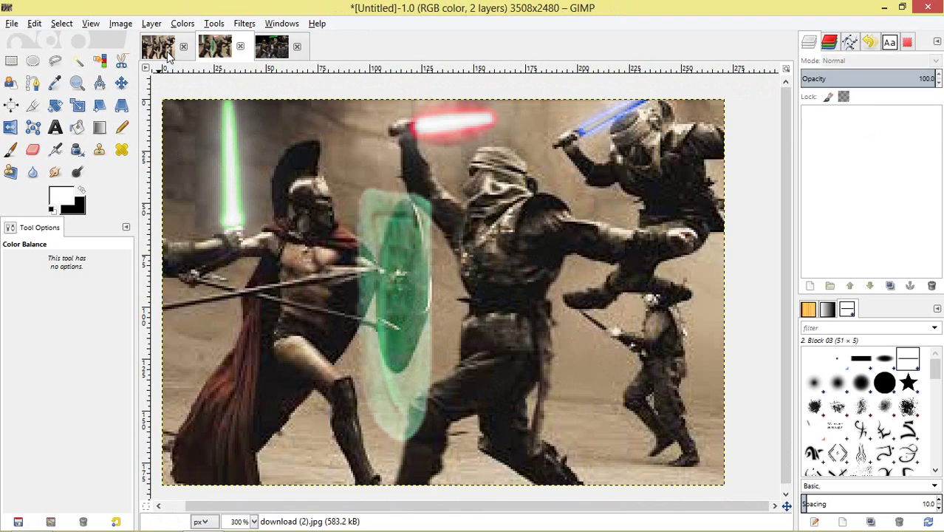
Make a single duplicate of the blade layer, deleting the extra copy
left_click(245, 24)
left_click(342, 354)
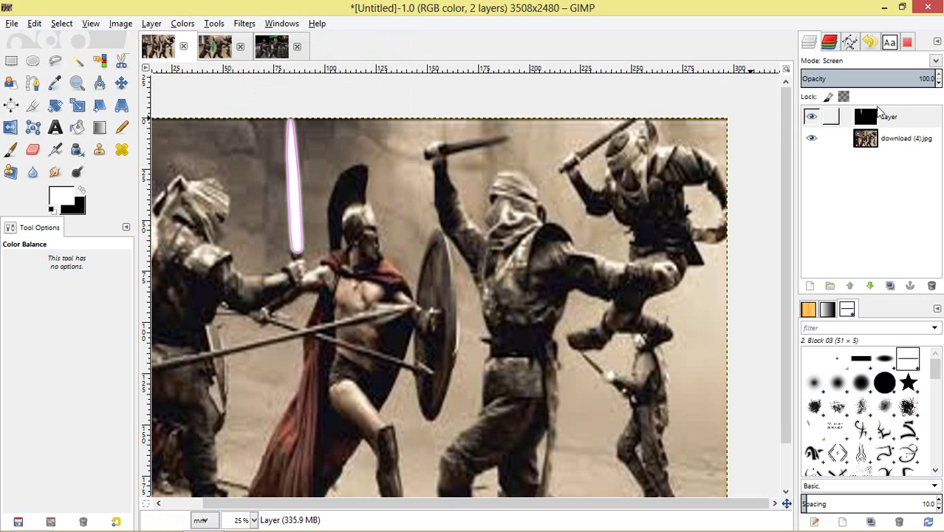
double_click(890, 286)
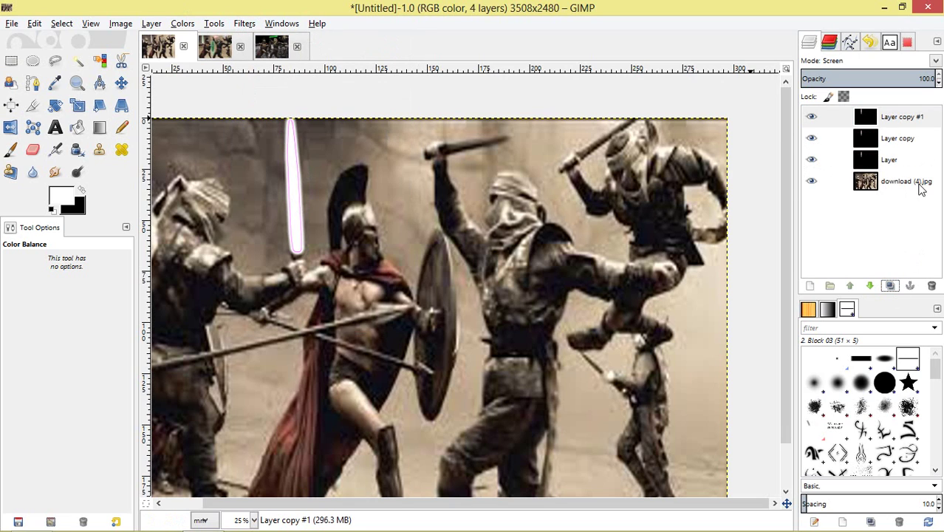
left_click(902, 117)
left_click(932, 285)
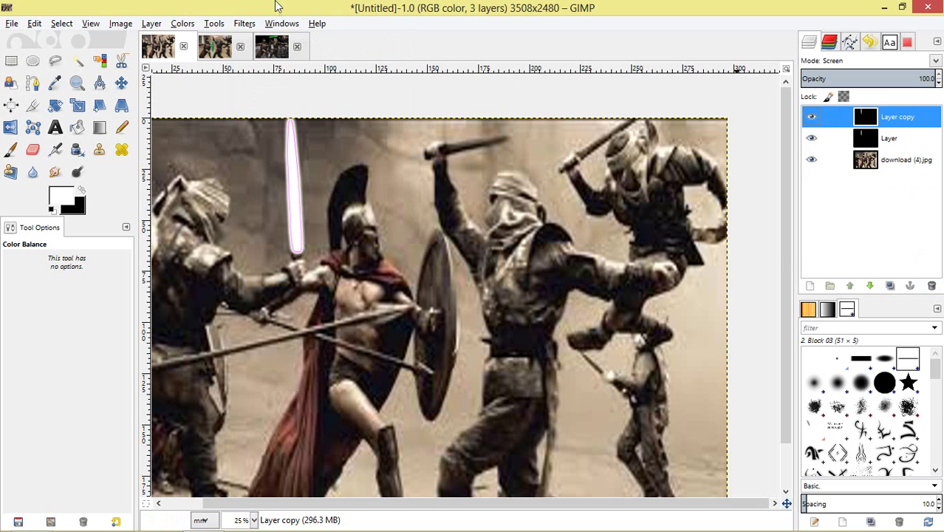
Apply a 40 px Gaussian Blur to the blade copy
left_click(237, 23)
mouse_move(384, 104)
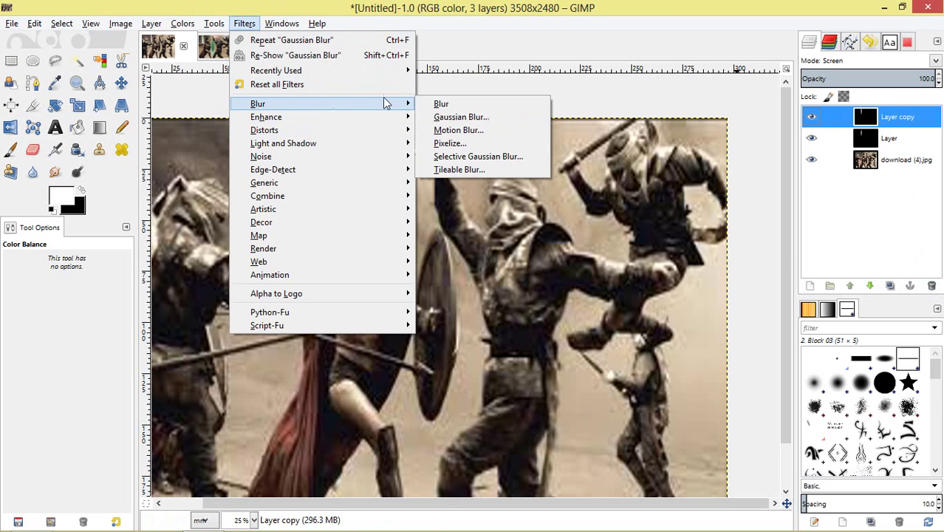
left_click(460, 117)
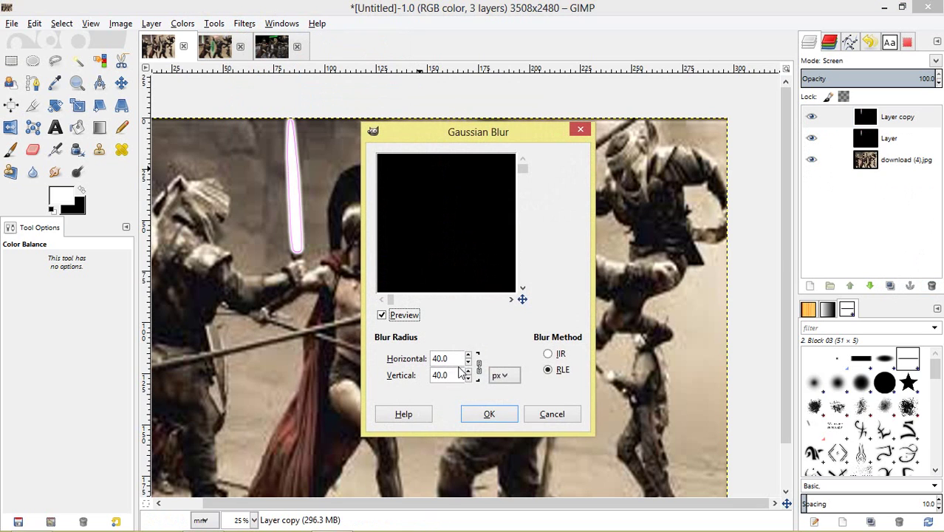
left_click_drag(523, 298, 538, 308)
left_click(489, 414)
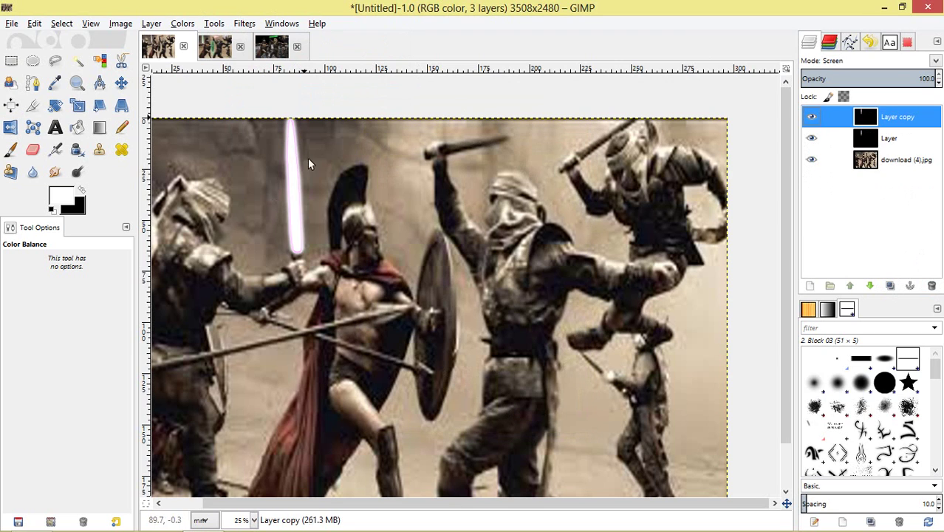
Merge the blurred copy down into the blade layer and set it to Screen mode
right_click(879, 120)
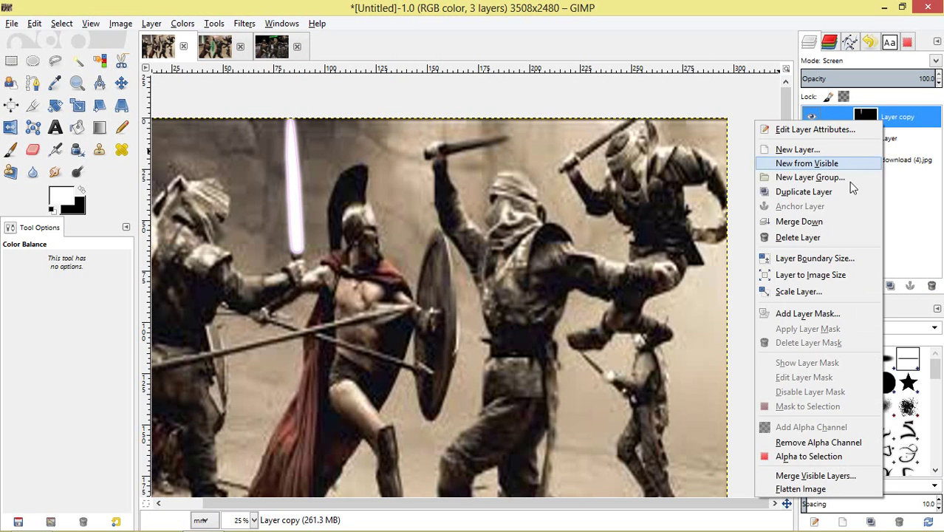
left_click(838, 222)
left_click(934, 61)
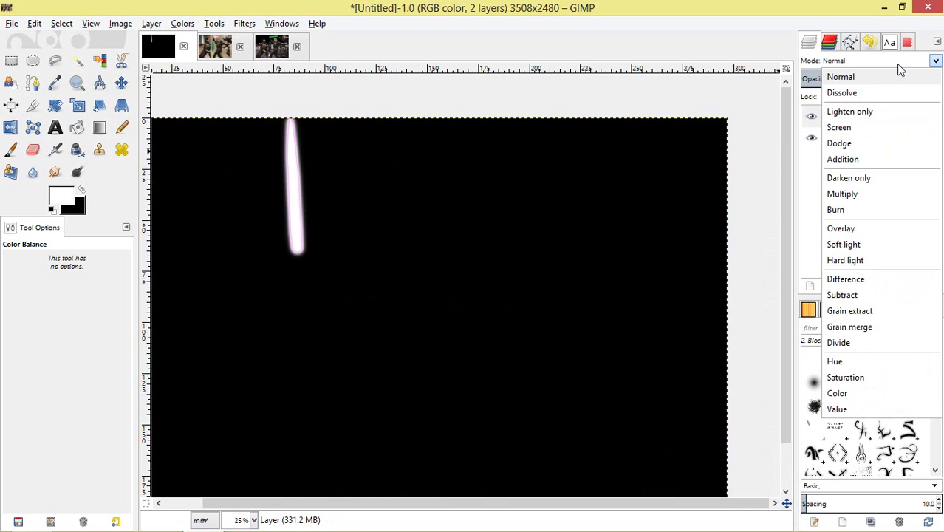
left_click(865, 130)
Flip between download (2) and Untitled, ending on Untitled with the whole image in view
left_click(216, 46)
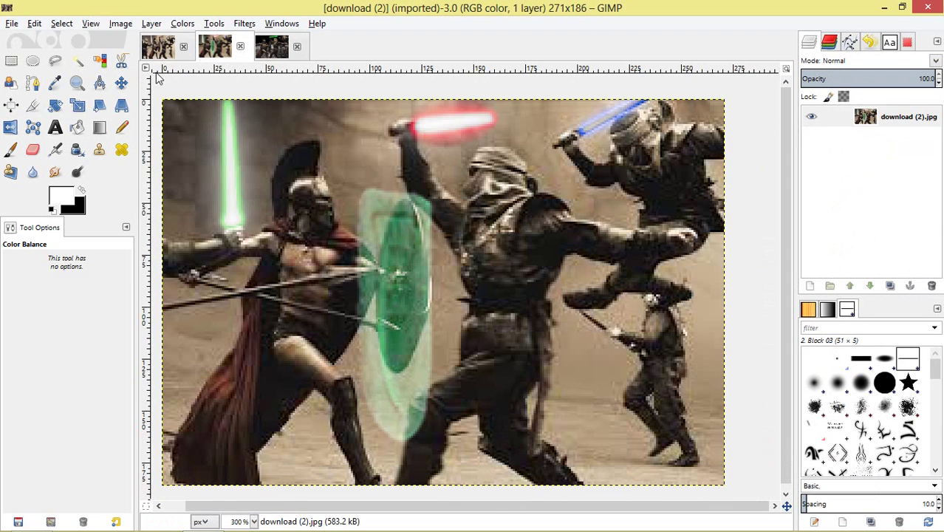
left_click(158, 47)
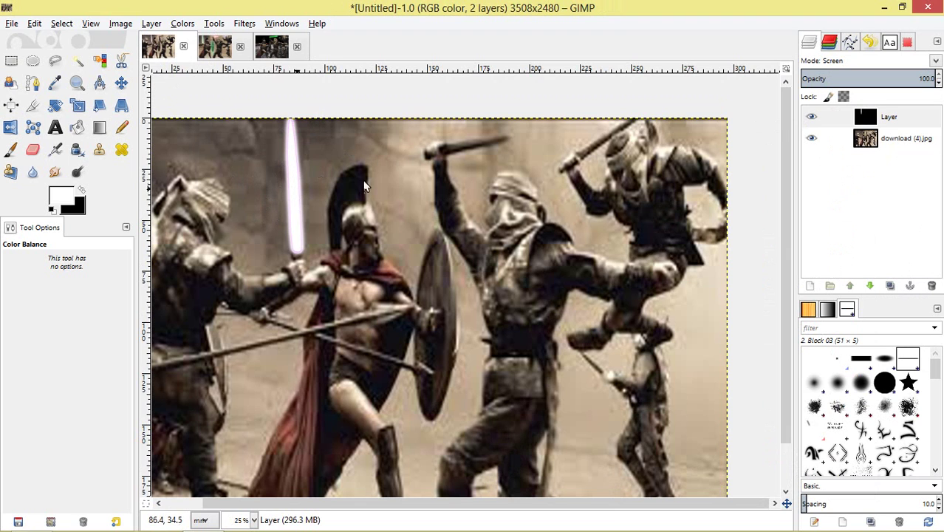
key("minus")
left_click(213, 49)
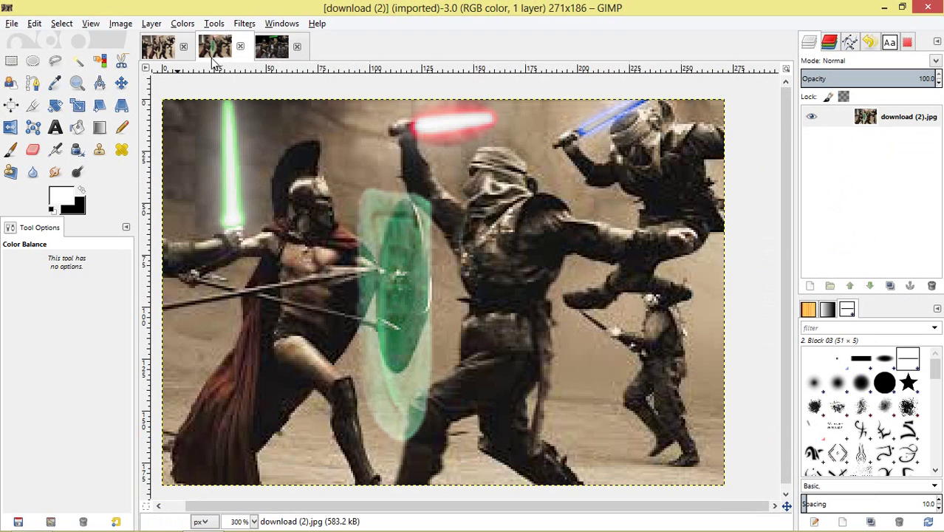
left_click(166, 47)
key("plus")
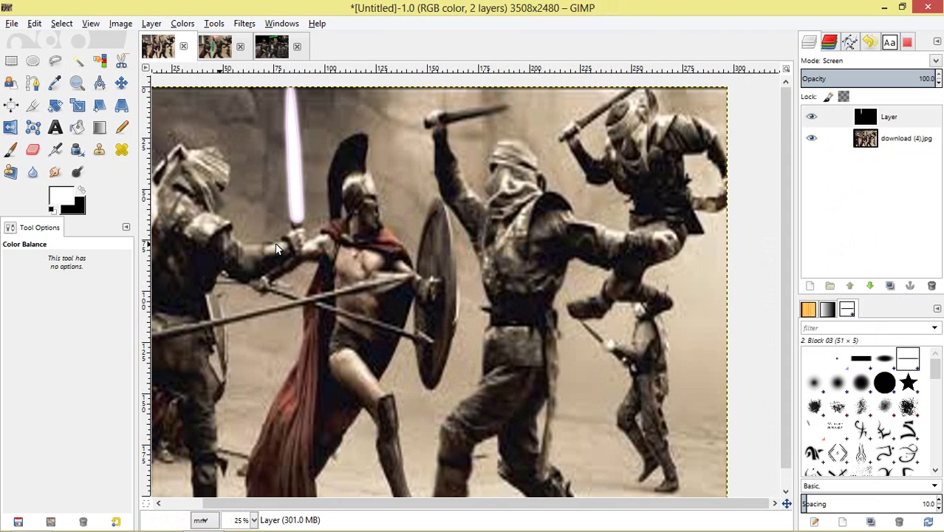
left_click_drag(415, 503, 361, 503)
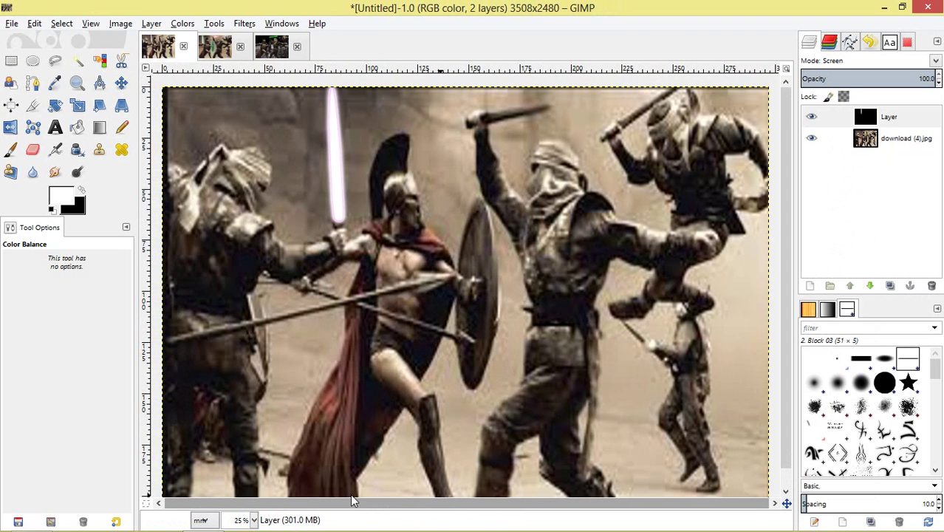
scroll(373, 444, "down", 1)
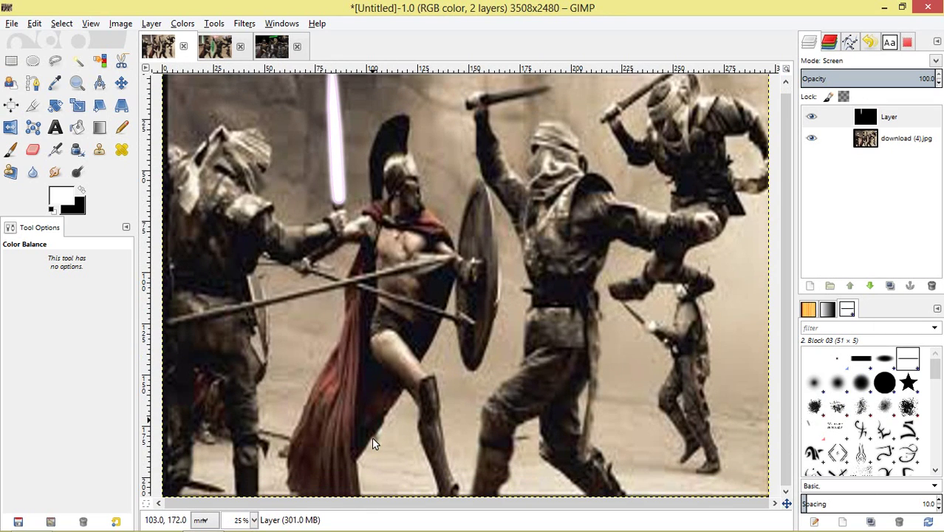